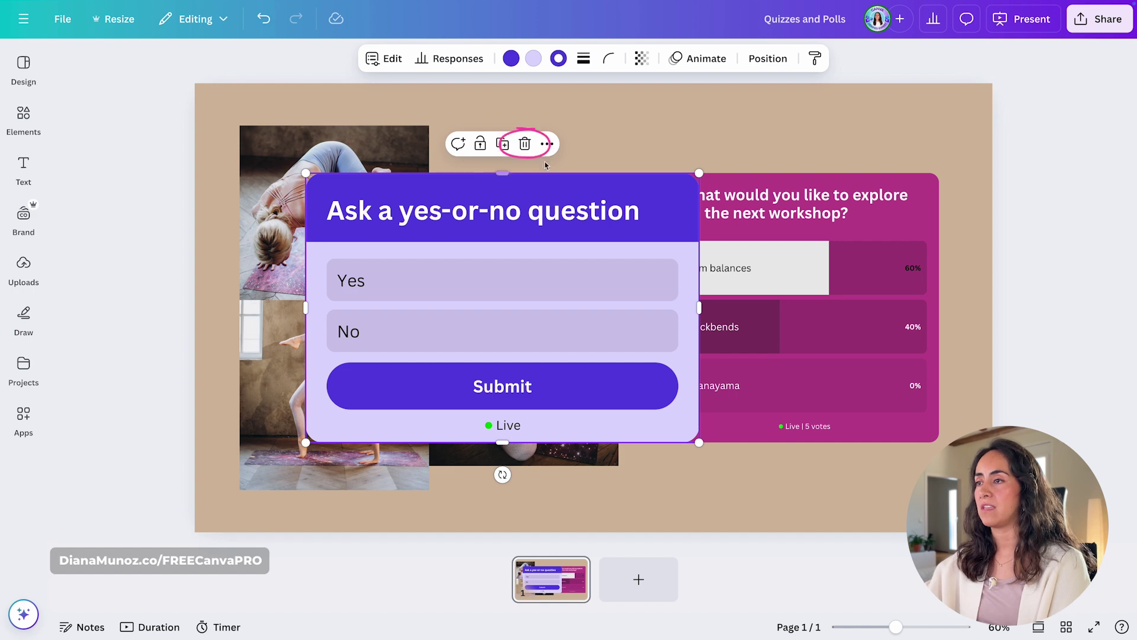
# Delete the yes-or-no quiz overlapping the poll on page 1 and add a second page
pyautogui.click(525, 144)
pyautogui.click(650, 591)
# Browse all the quiz templates among the polls and quizzes elements and add "Ask a yes-or-no question" to page 2
pyautogui.click(24, 119)
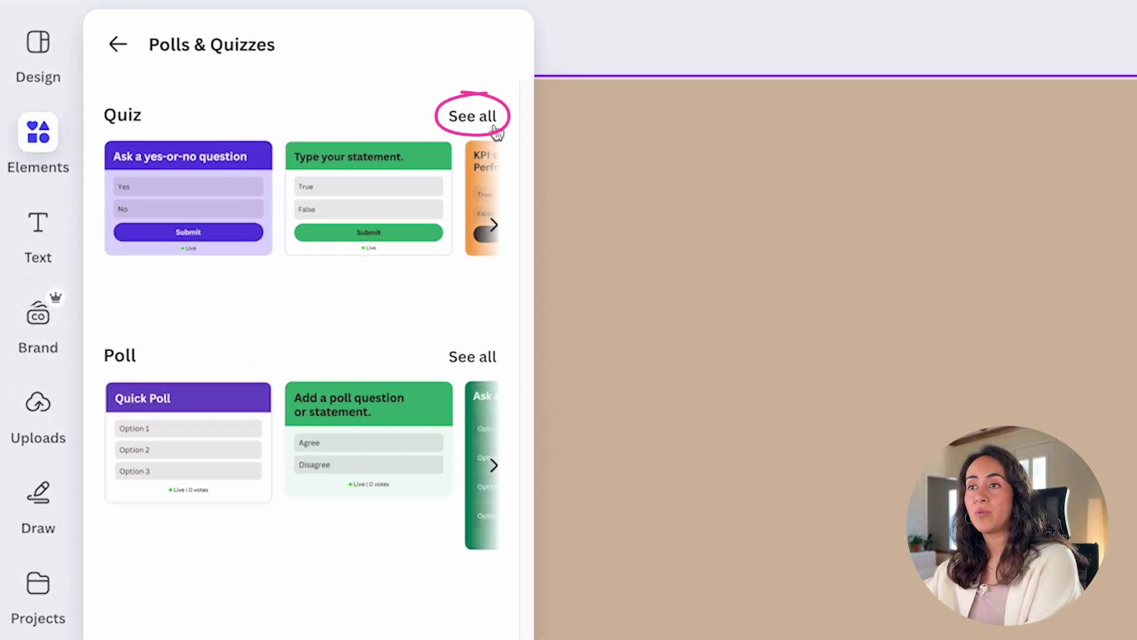
pyautogui.click(473, 121)
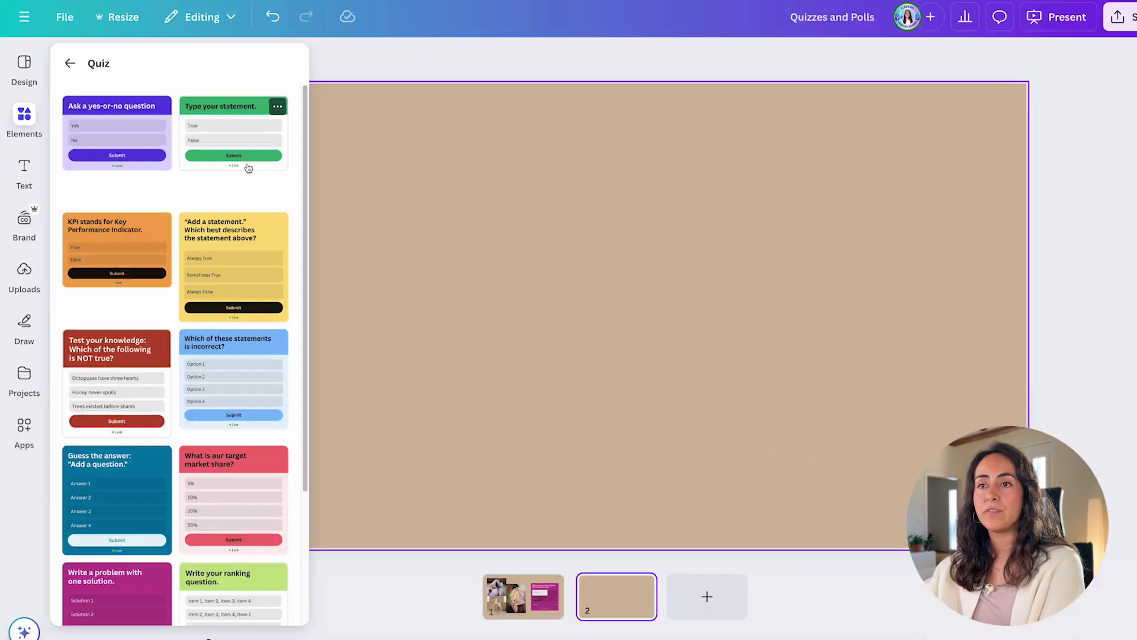
pyautogui.scroll(-3, 584, 271)
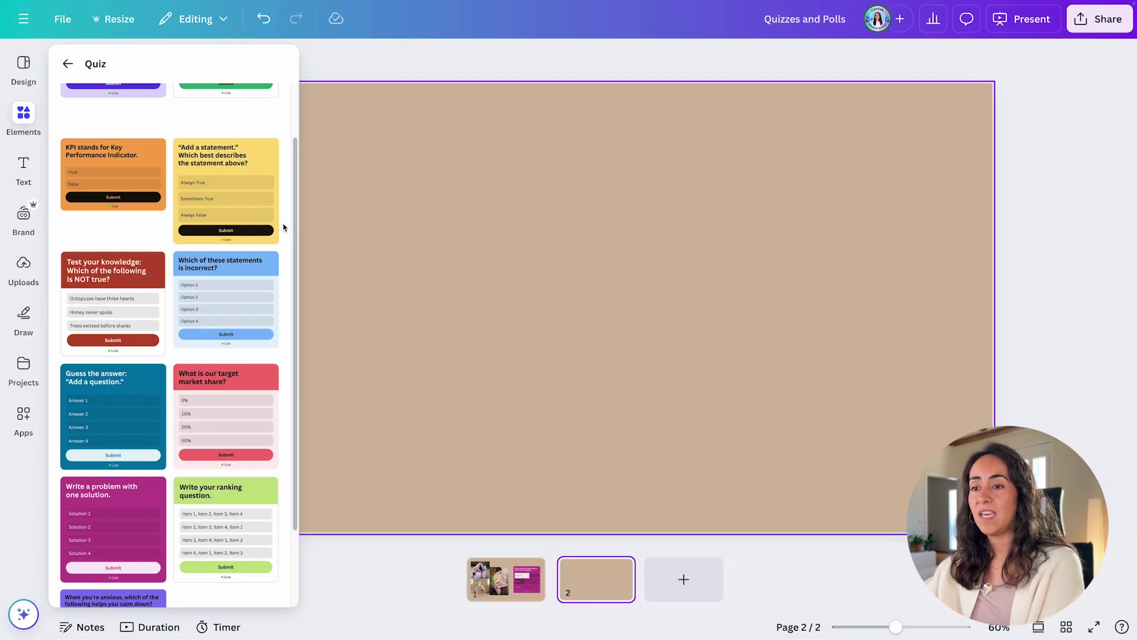
pyautogui.scroll(-2, 566, 376)
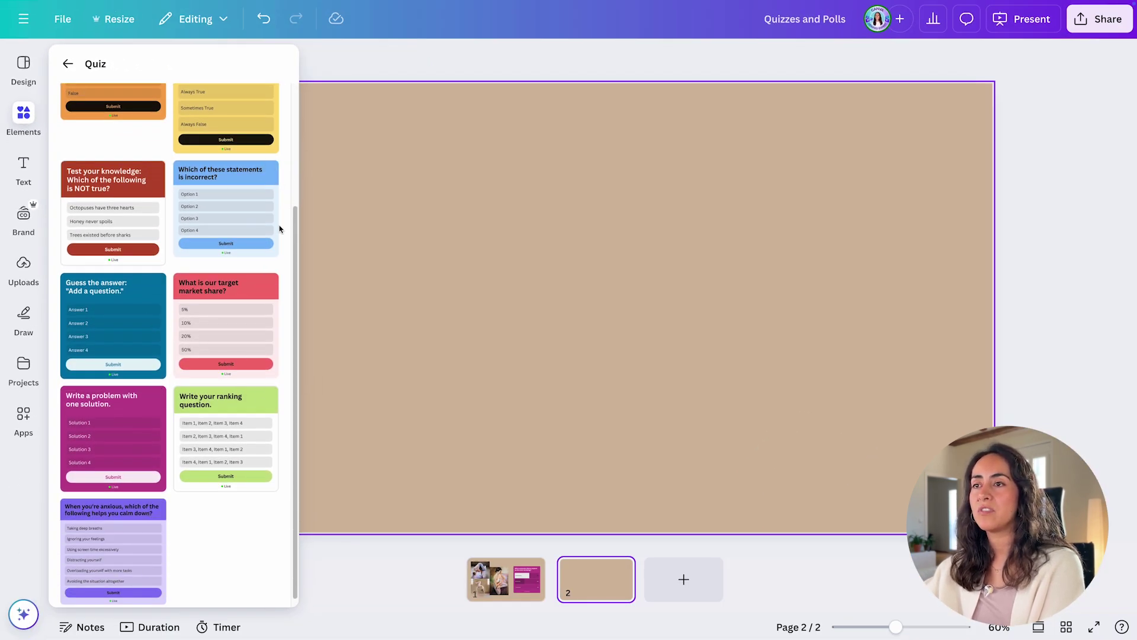
pyautogui.scroll(2, 289, 249)
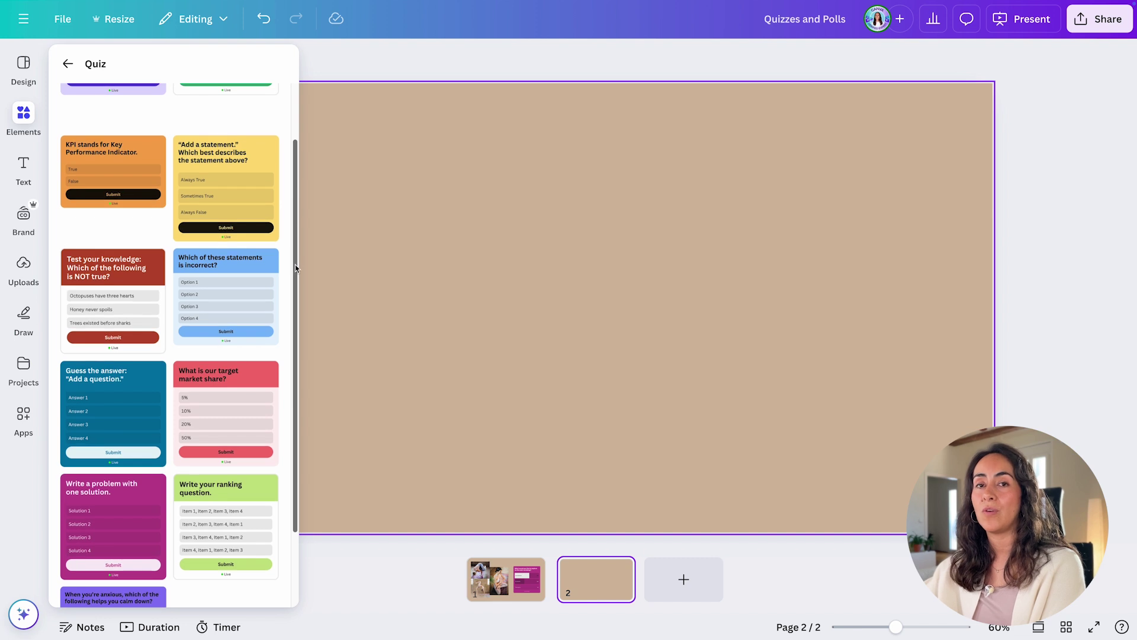
pyautogui.scroll(1, 287, 282)
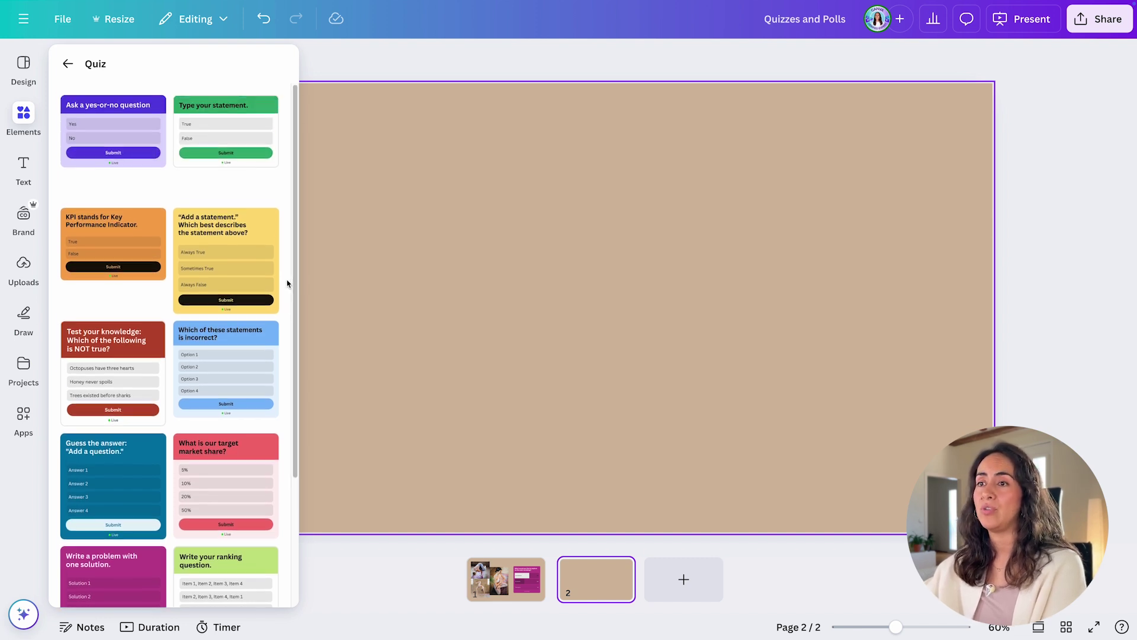
pyautogui.click(121, 113)
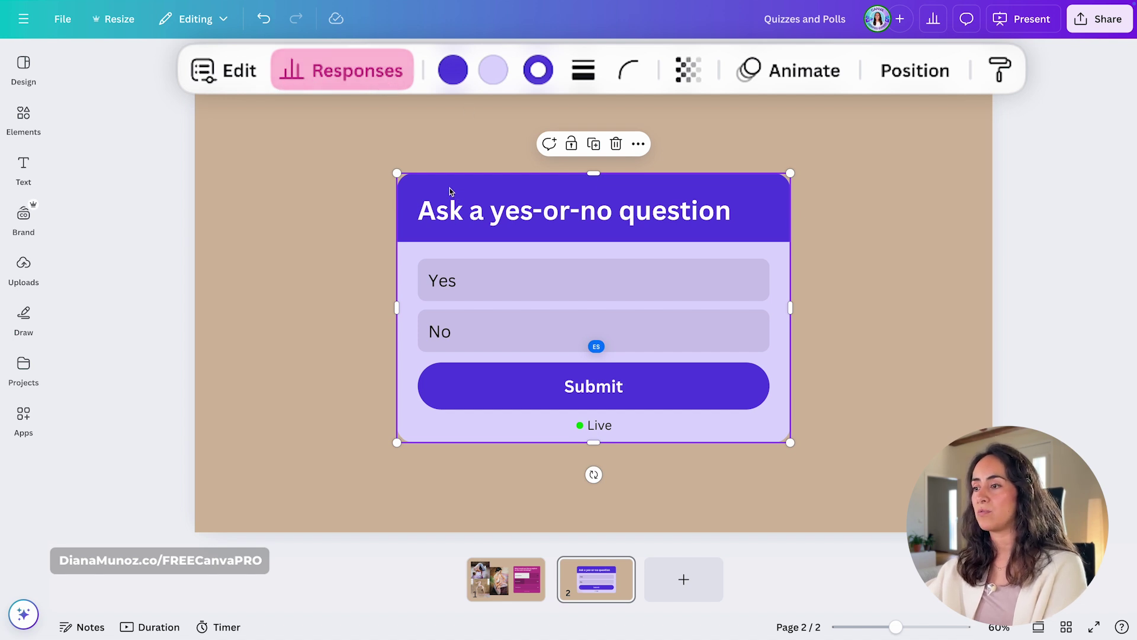
# Open the quiz for editing and replace its header text with "Customize the header"
pyautogui.click(363, 58)
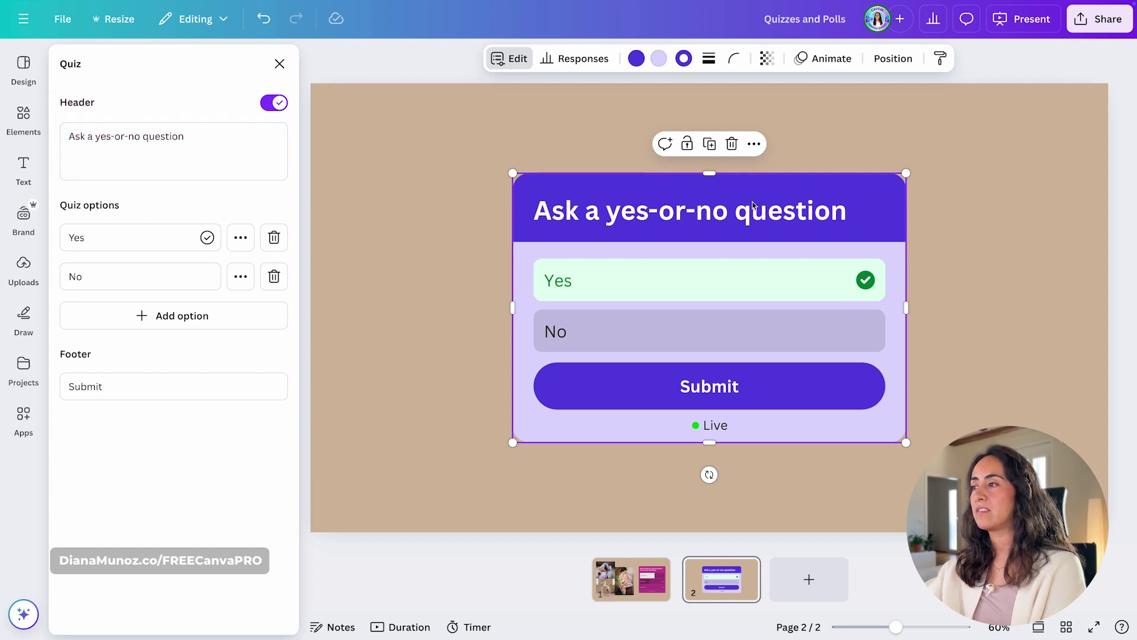
pyautogui.tripleClick(186, 143)
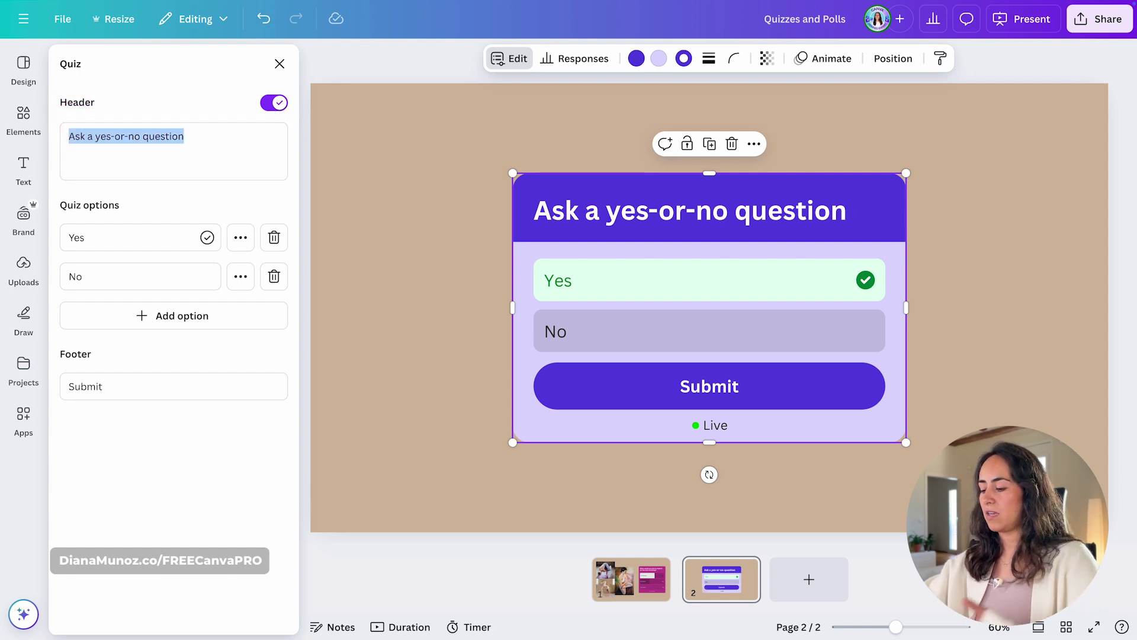
pyautogui.write('Customize the header')
pyautogui.click(112, 135)
pyautogui.write('e')
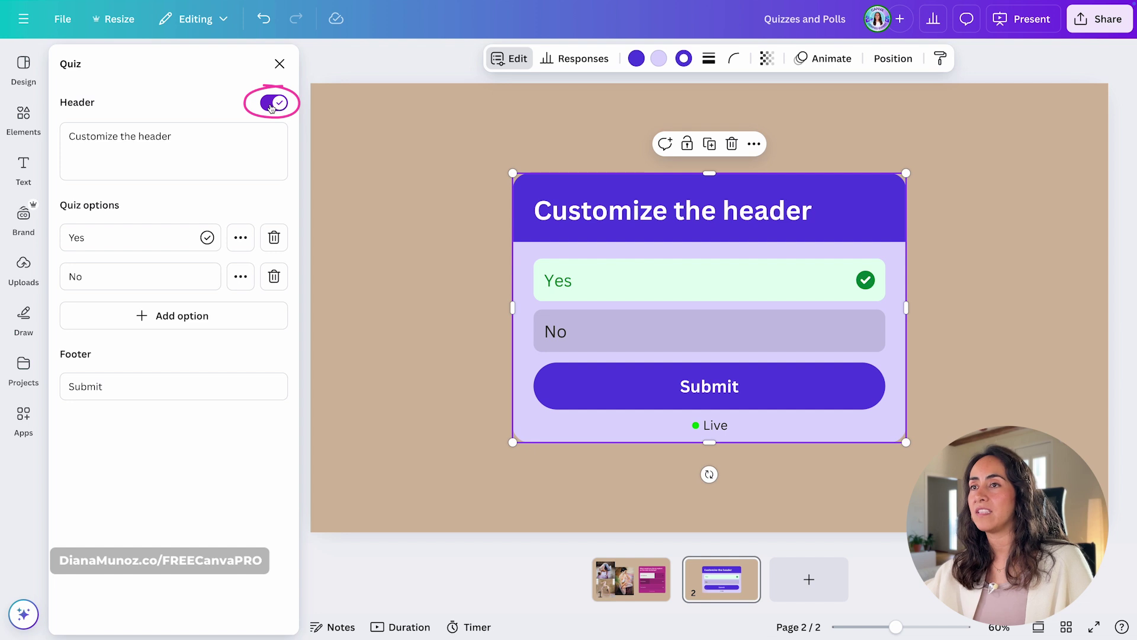
# Try the quiz header's visibility setting, copy the header text, and leave the header hidden
pyautogui.click(268, 106)
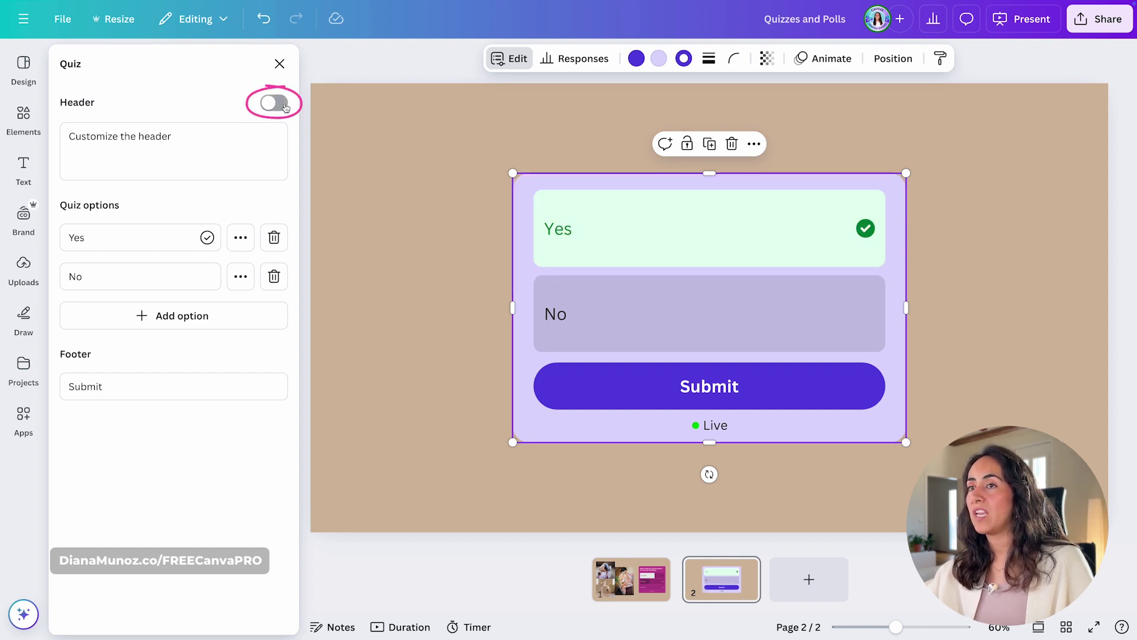
pyautogui.click(285, 107)
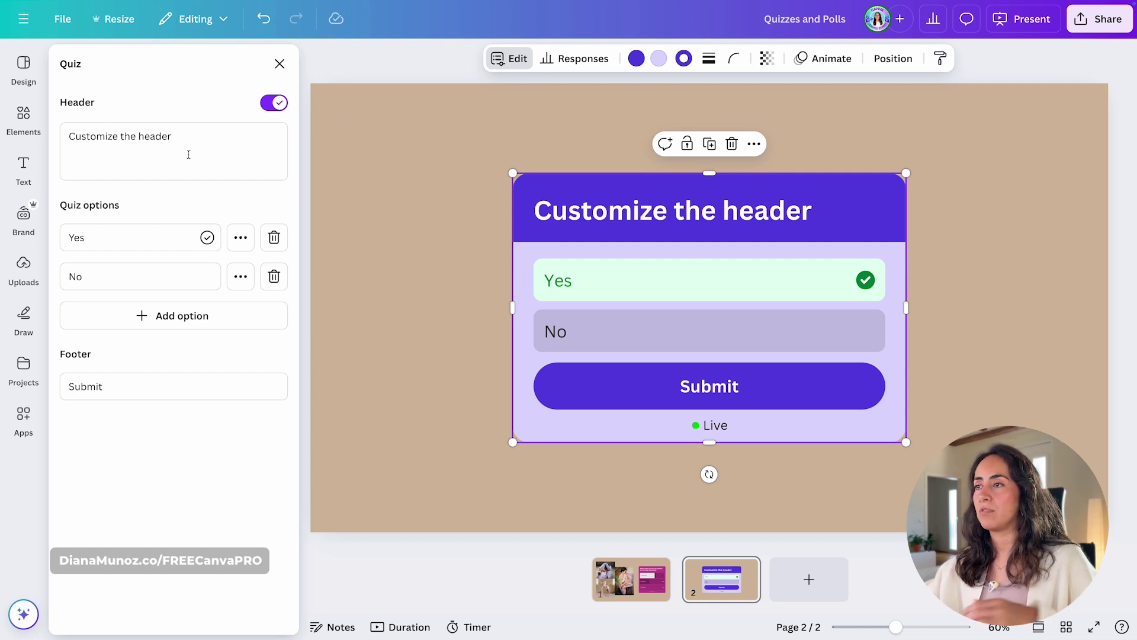
pyautogui.hotkey('ctrl', 'a')
pyautogui.hotkey('ctrl', 'c')
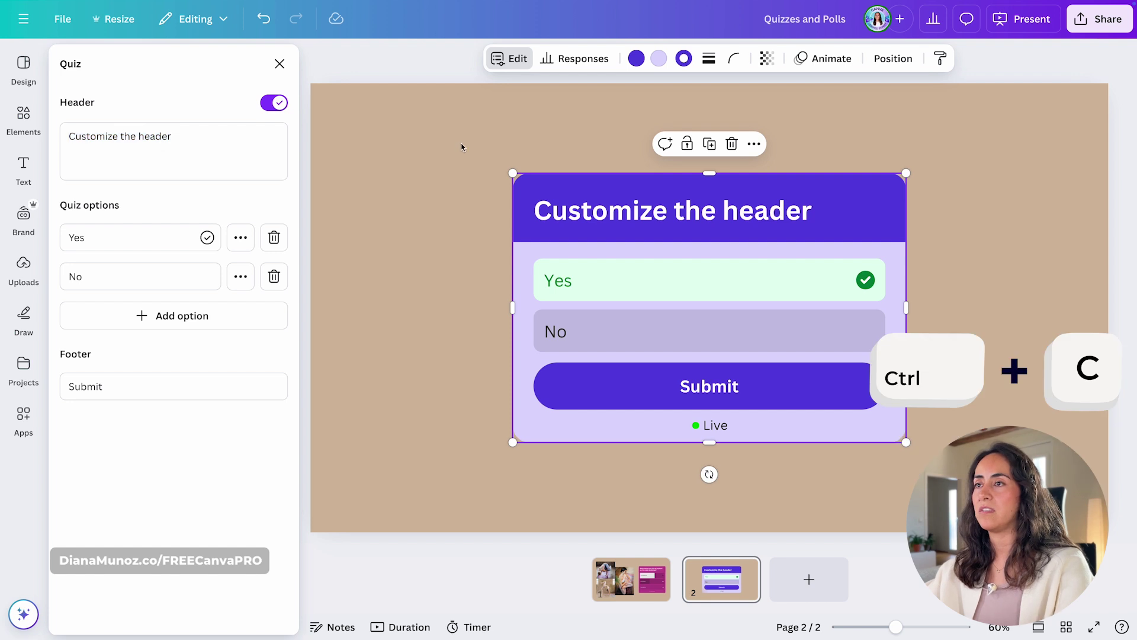
pyautogui.click(273, 103)
pyautogui.click(572, 143)
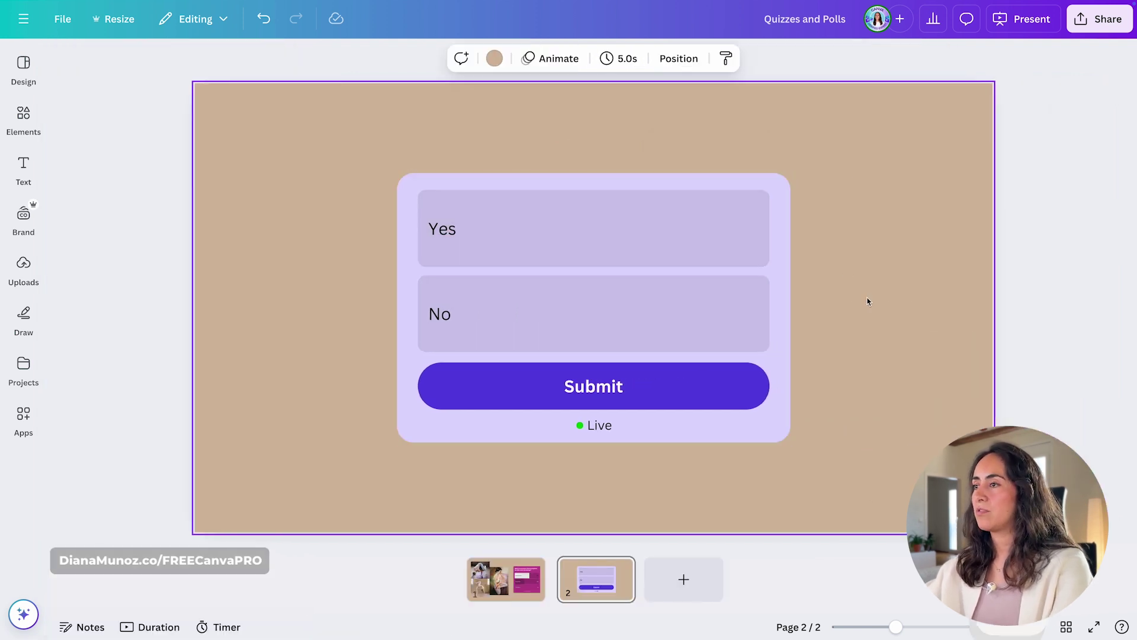
# Paste "Customize the header" into a new text box and place it above the quiz
pyautogui.press('t')
pyautogui.hotkey('ctrl', 'v')
pyautogui.moveTo(605, 346); pyautogui.dragTo(605, 181)
# Set the text above the quiz to the Horizon font and enlarge it to the quiz's width, about 947 wide
pyautogui.click(312, 58)
pyautogui.scroll(-3, 219, 356)
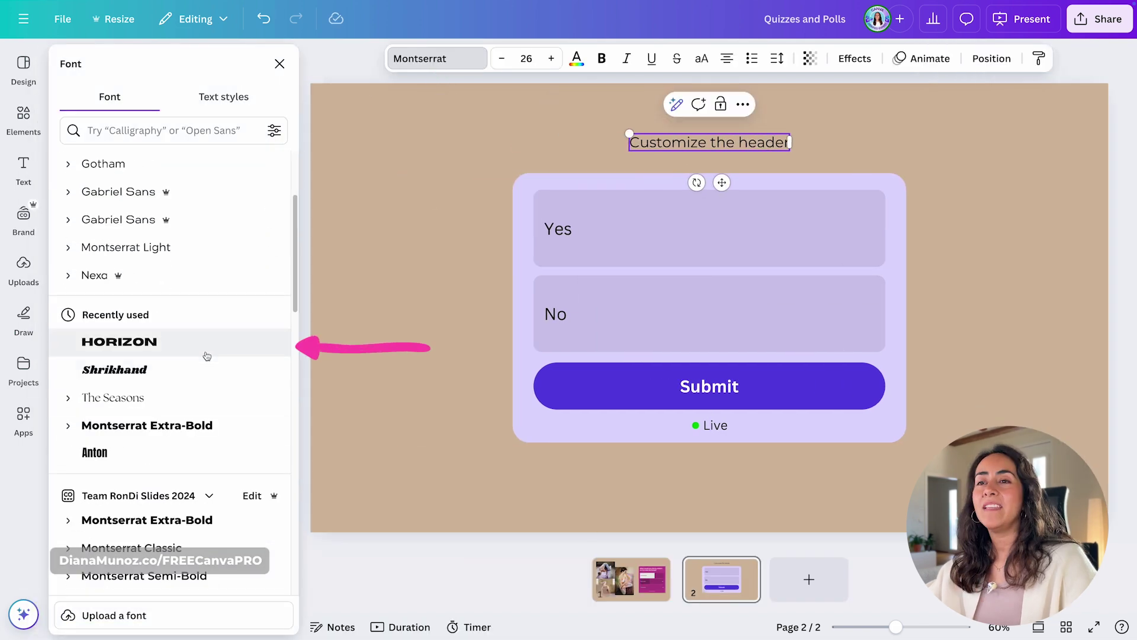
pyautogui.click(119, 341)
pyautogui.moveTo(846, 133); pyautogui.dragTo(903, 118)
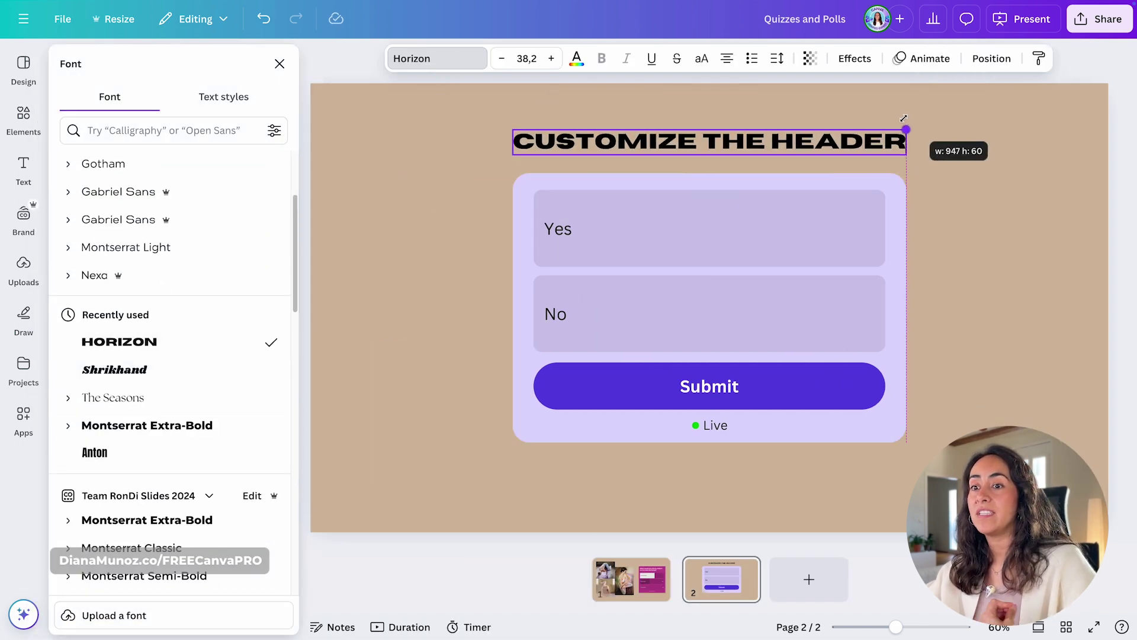
pyautogui.scroll(-3, 219, 373)
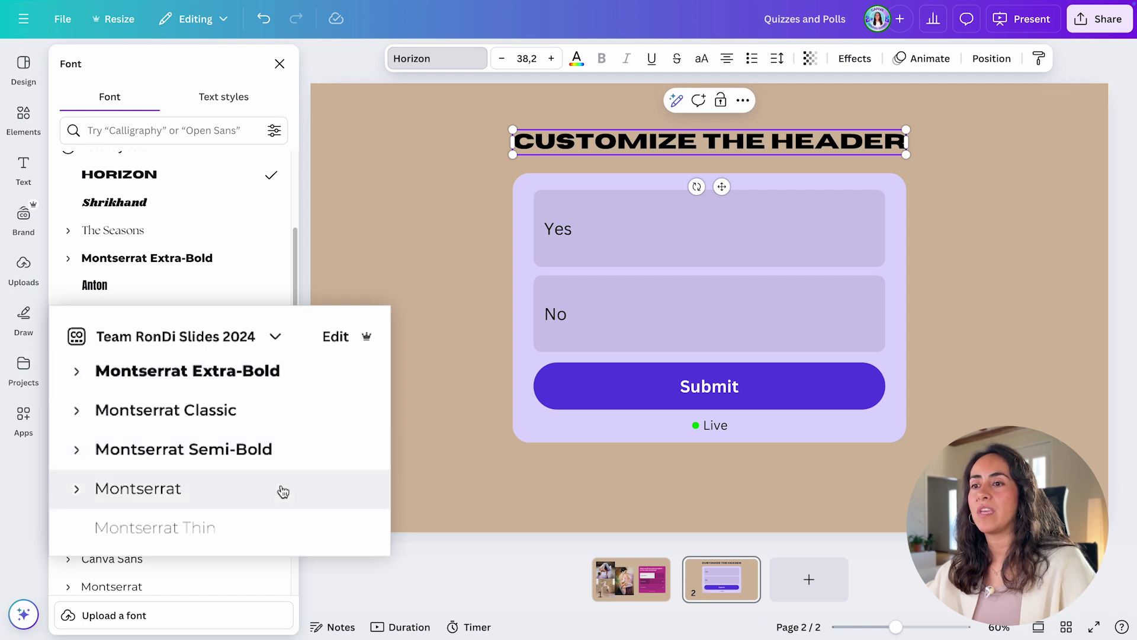
# Delete the separate text above the quiz and show the quiz's built-in header again
pyautogui.click(799, 102)
pyautogui.click(711, 146)
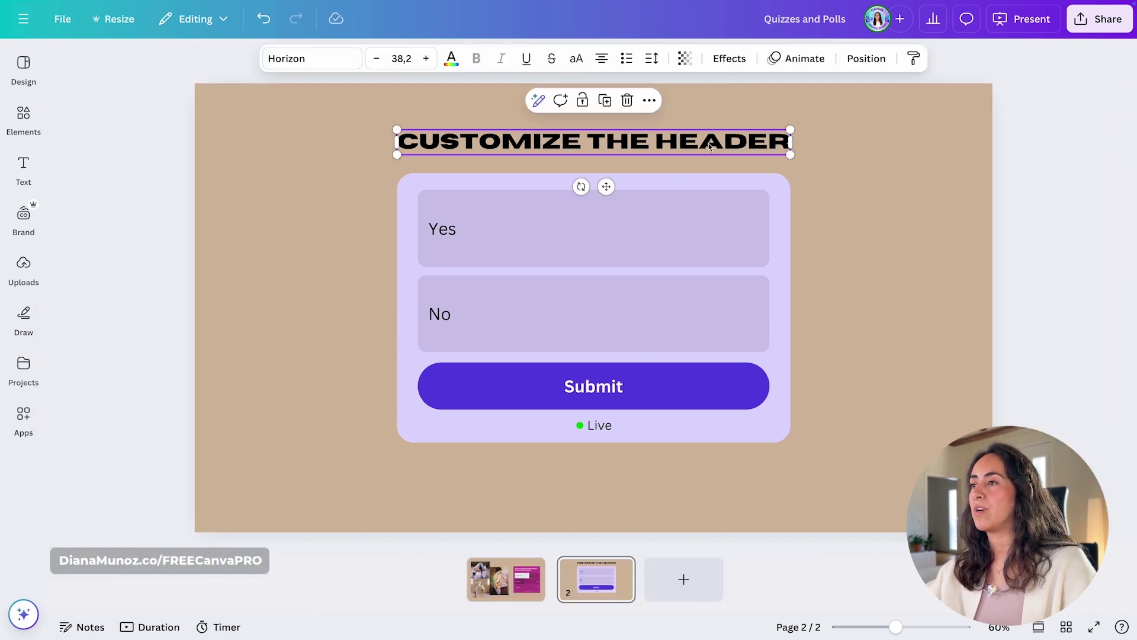
pyautogui.press('Delete')
pyautogui.click(779, 189)
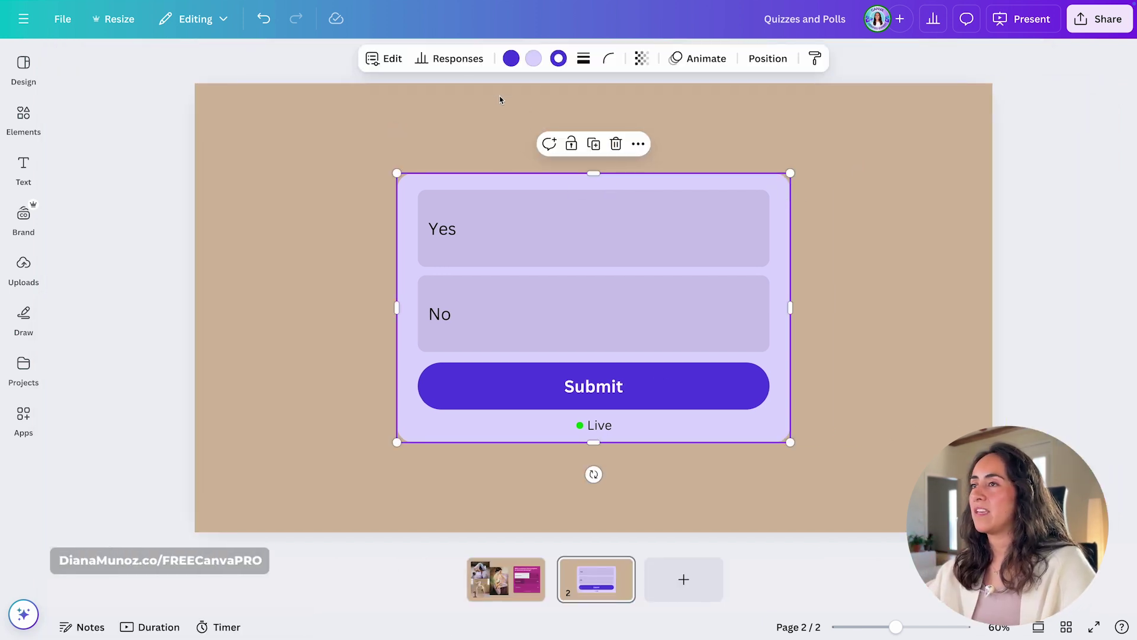
pyautogui.click(386, 58)
pyautogui.click(276, 102)
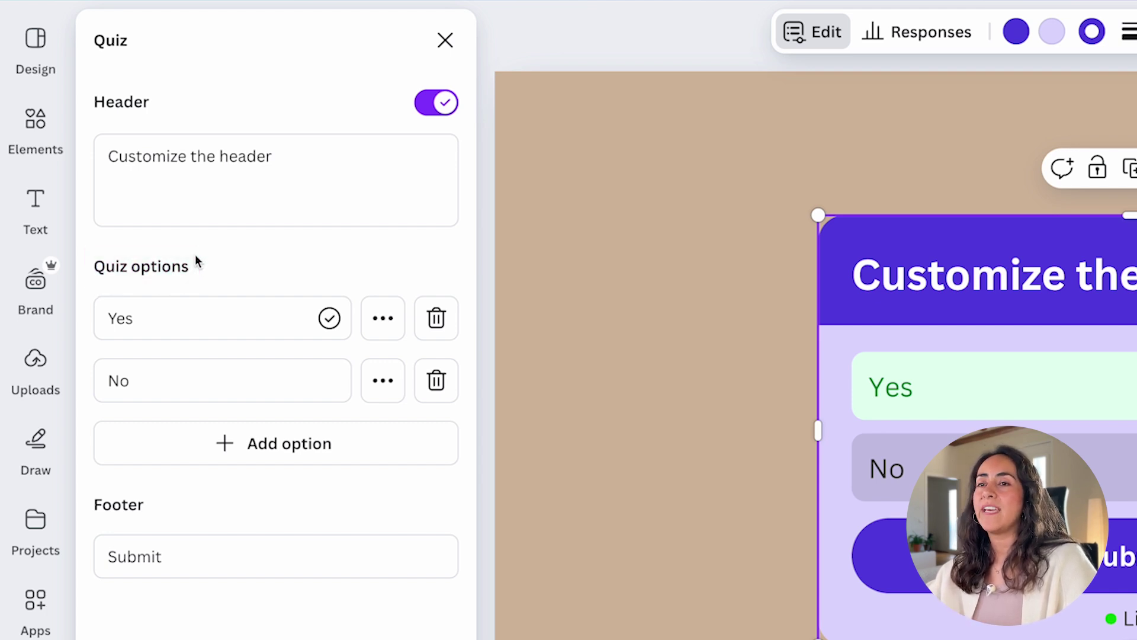
# Add three new answer options to the quiz below Yes and No
pyautogui.click(277, 453)
pyautogui.click(297, 525)
pyautogui.click(318, 566)
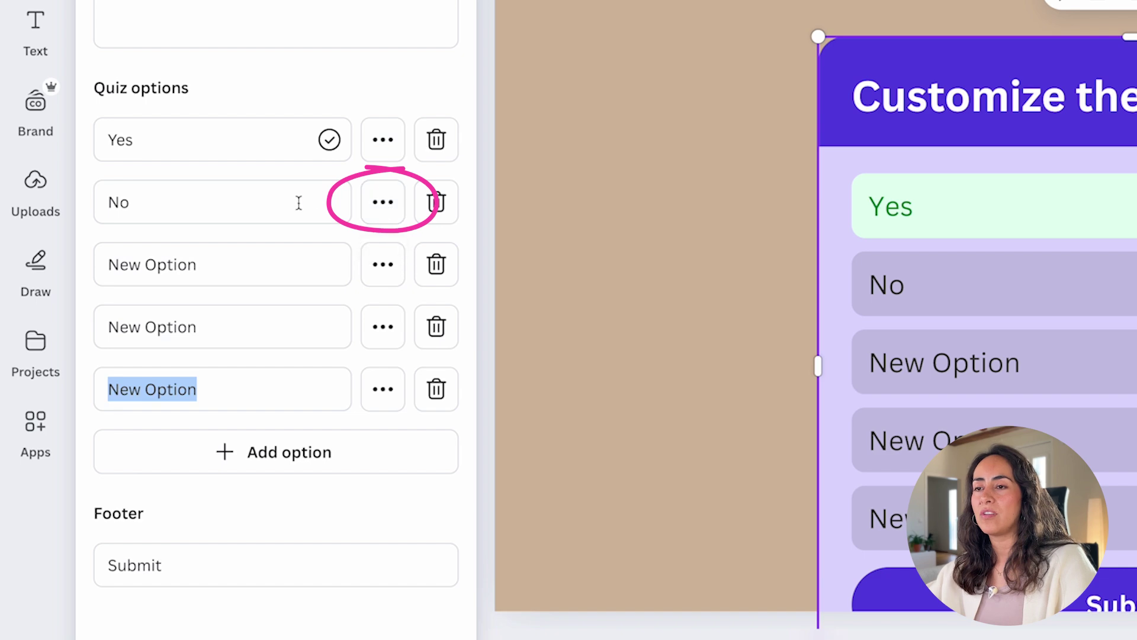
# Mark No as the correct answer and move the Yes option down two places
pyautogui.click(389, 207)
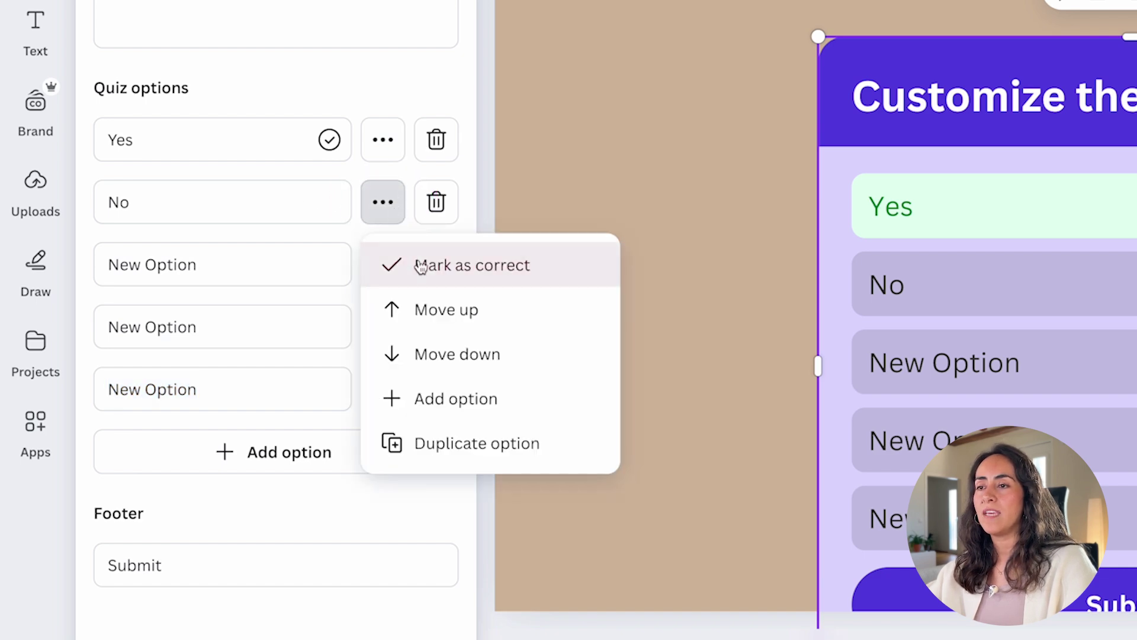
pyautogui.click(569, 272)
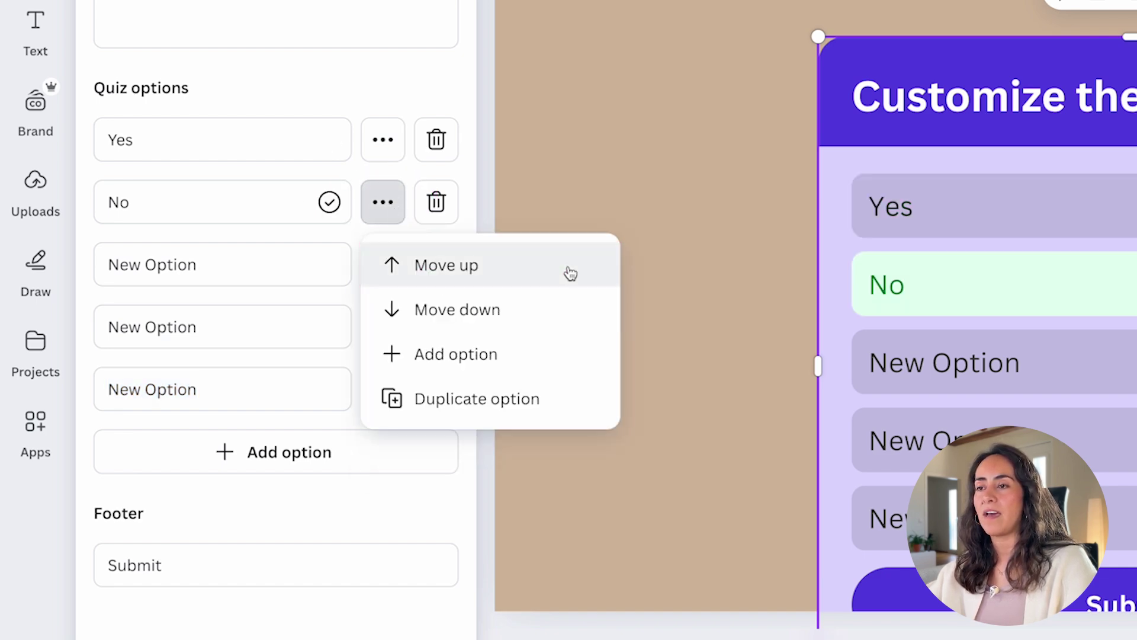
pyautogui.click(379, 139)
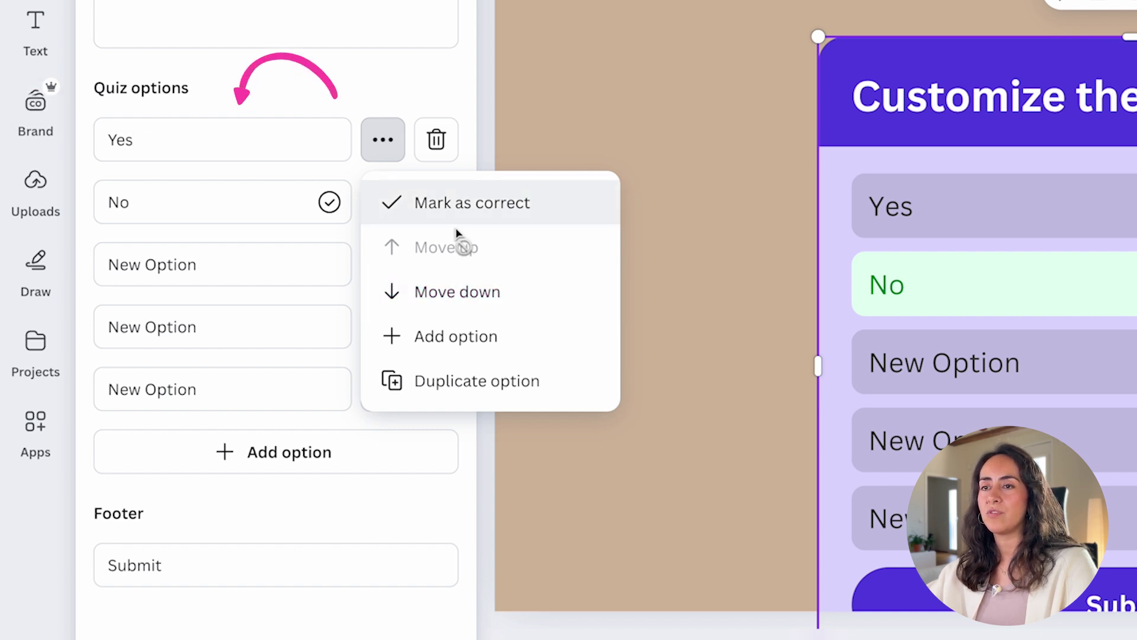
pyautogui.click(419, 292)
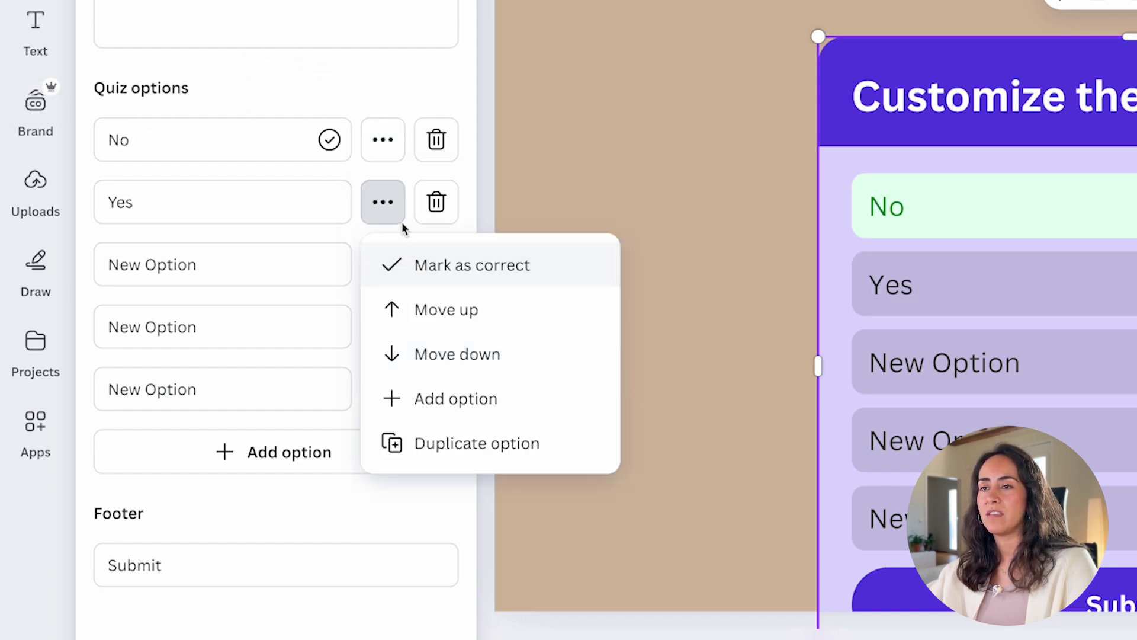
pyautogui.click(434, 353)
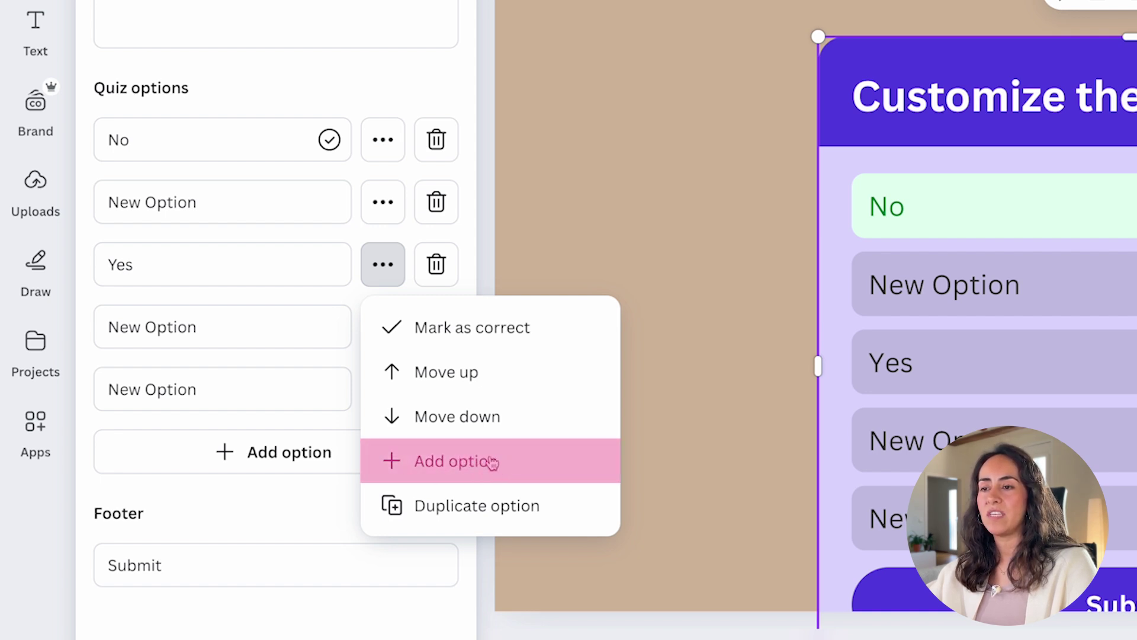
# Add two more blank options to the quiz and duplicate the Yes option
pyautogui.click(419, 462)
pyautogui.click(319, 507)
pyautogui.click(384, 265)
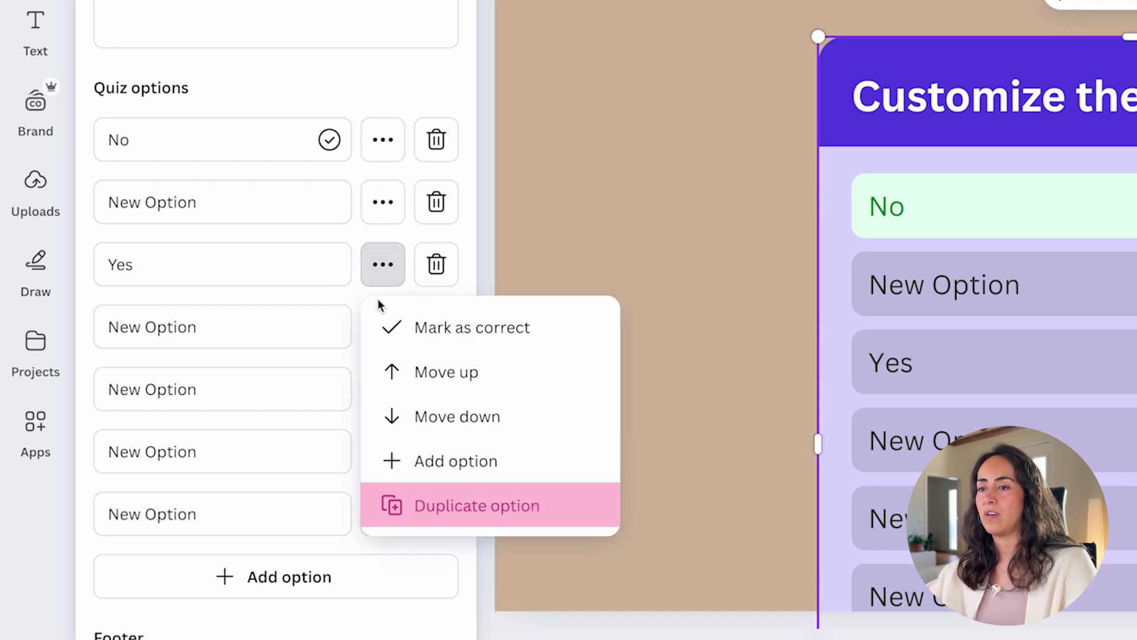
pyautogui.click(471, 507)
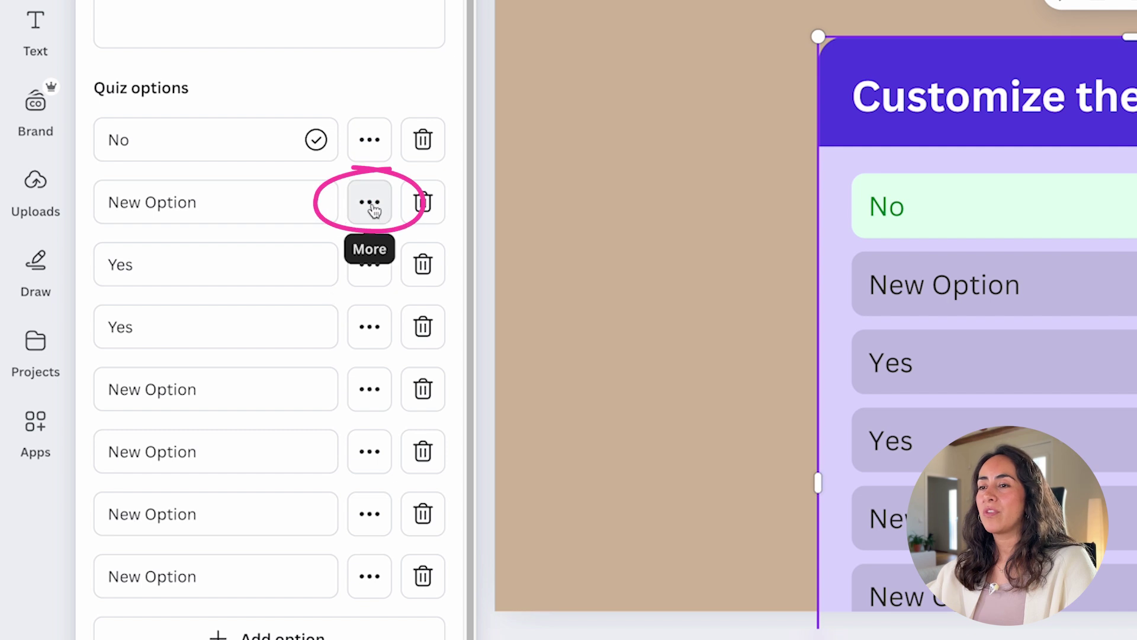
# Delete all the blank and duplicate options, keeping only No and Yes
pyautogui.click(429, 202)
pyautogui.click(437, 264)
pyautogui.click(437, 264)
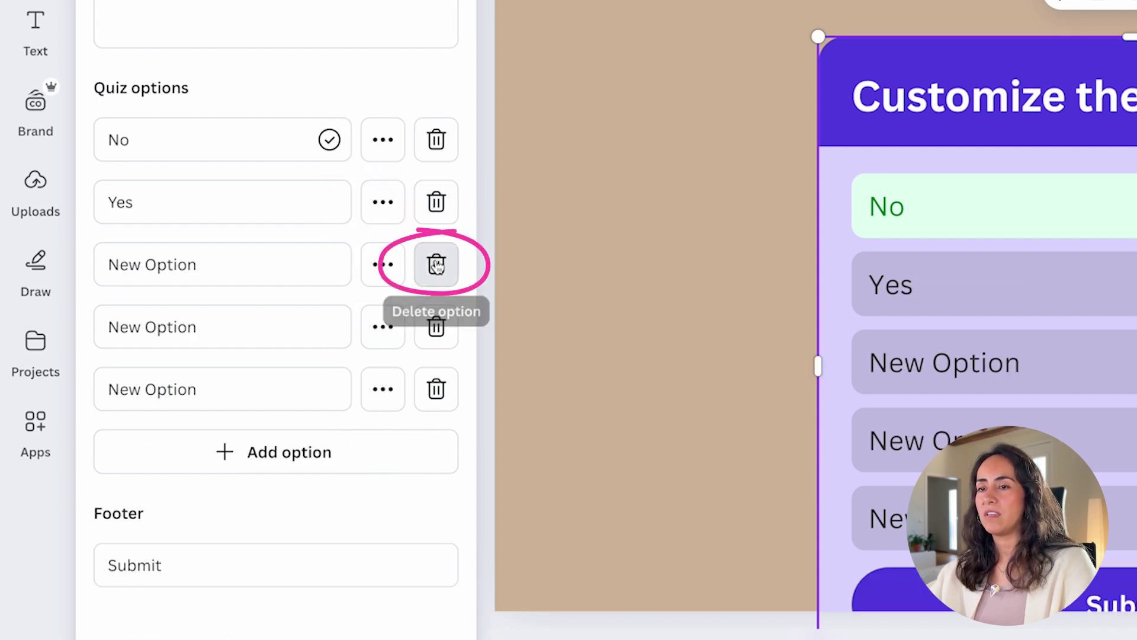
pyautogui.click(437, 264)
pyautogui.click(436, 264)
pyautogui.click(437, 264)
# Move the Yes option above No and mark it as the correct answer
pyautogui.click(383, 202)
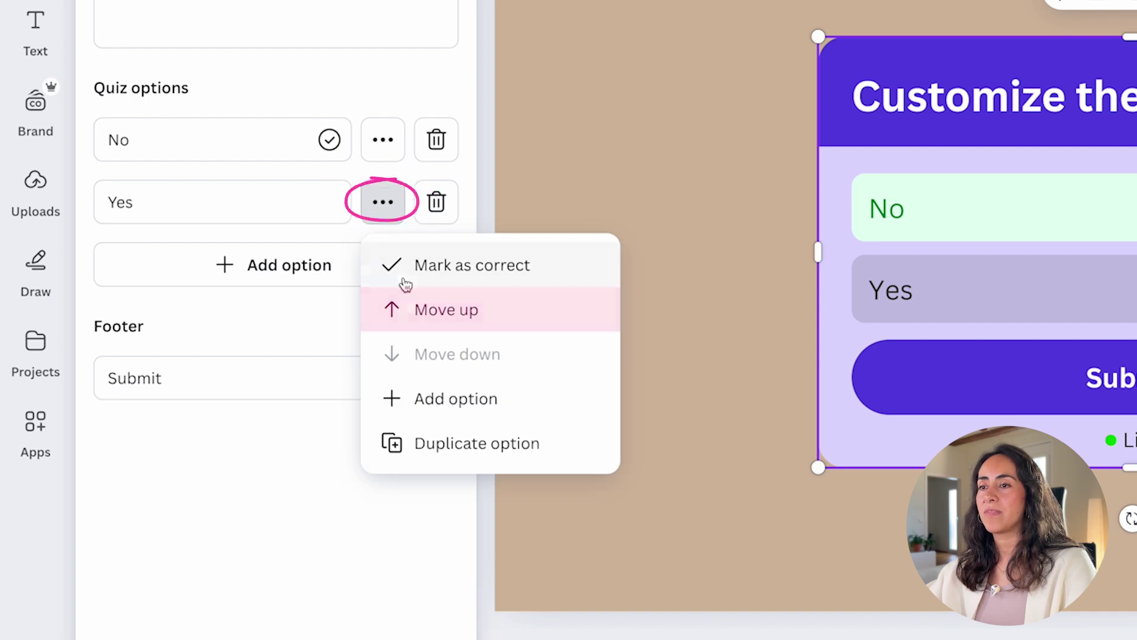
pyautogui.click(386, 307)
pyautogui.click(401, 208)
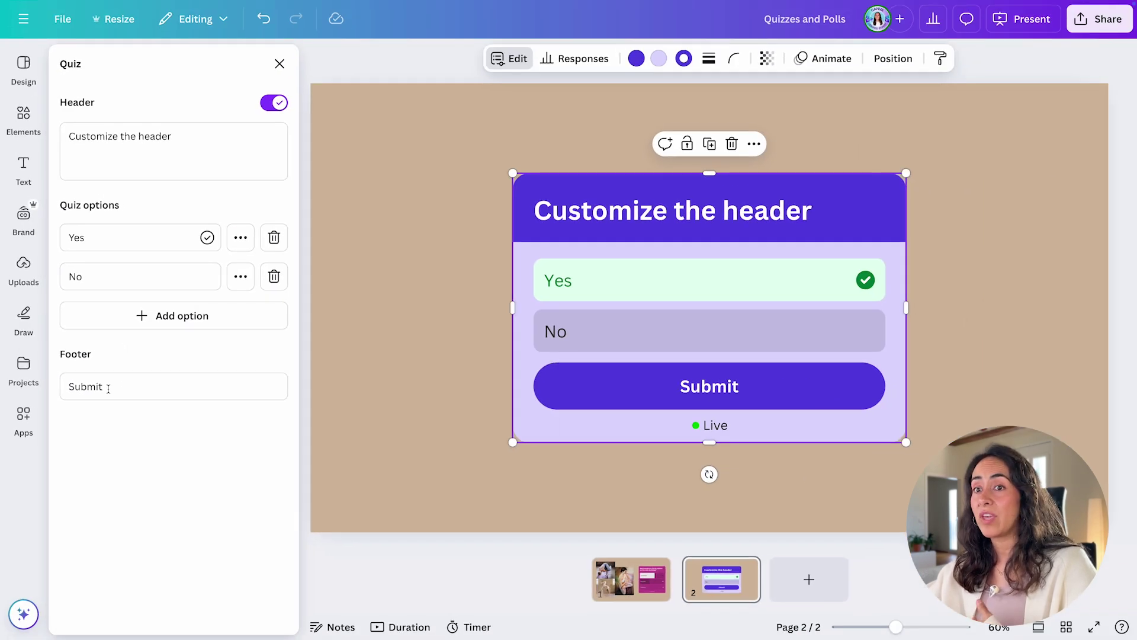
# Change the quiz's footer text to "Send 🚀"
pyautogui.moveTo(69, 386); pyautogui.dragTo(97, 387)
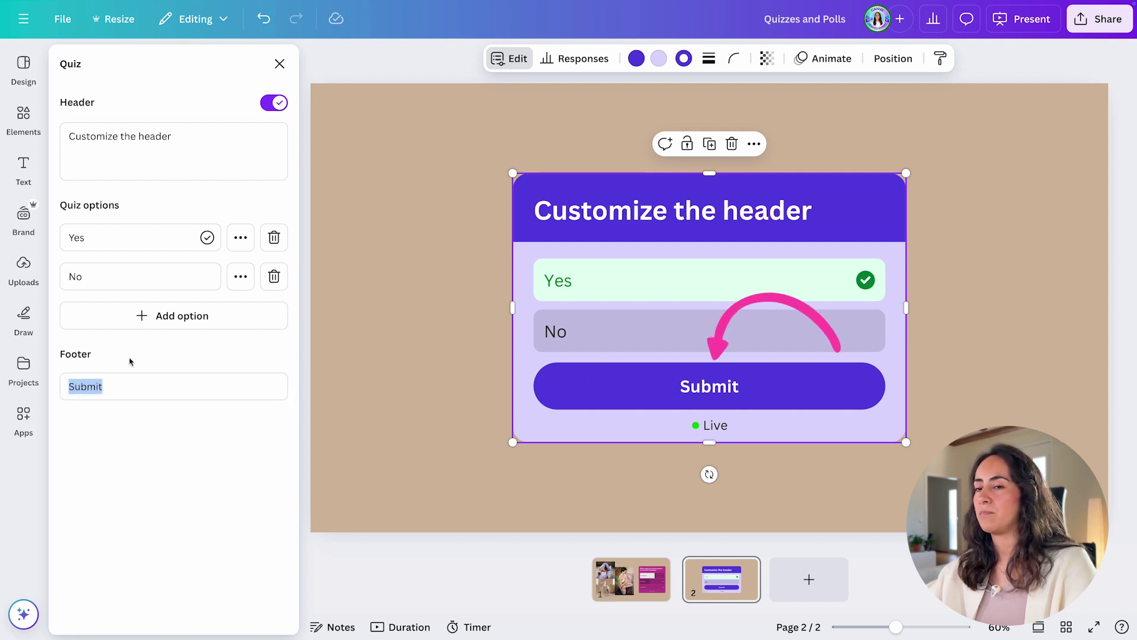
pyautogui.write('Send')
pyautogui.press('ctrl+super+space')
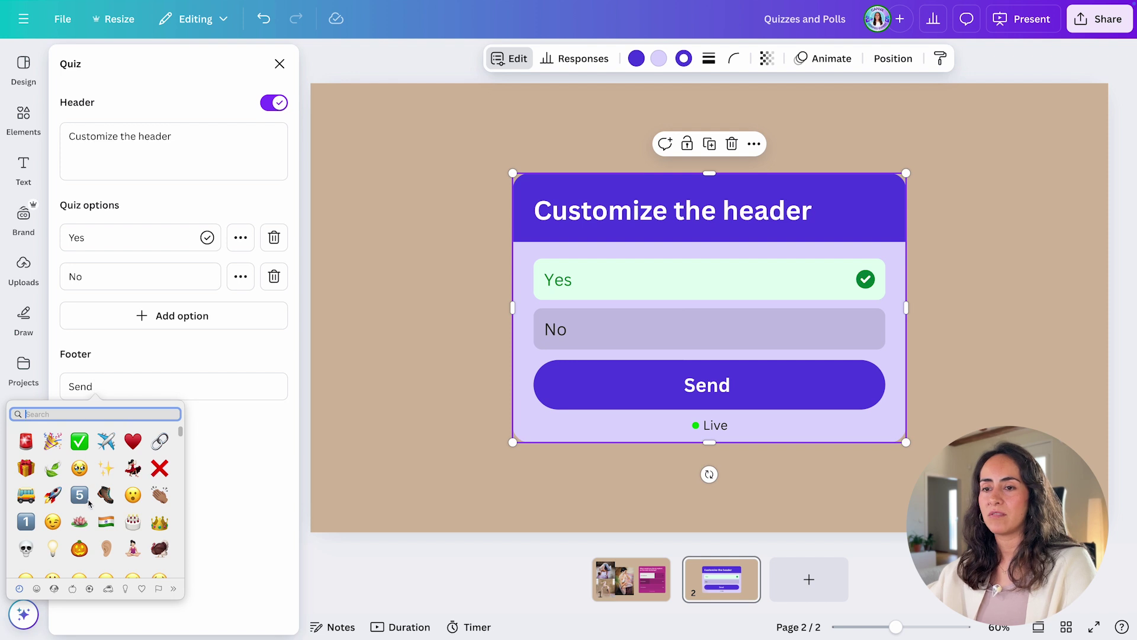
pyautogui.press('Escape')
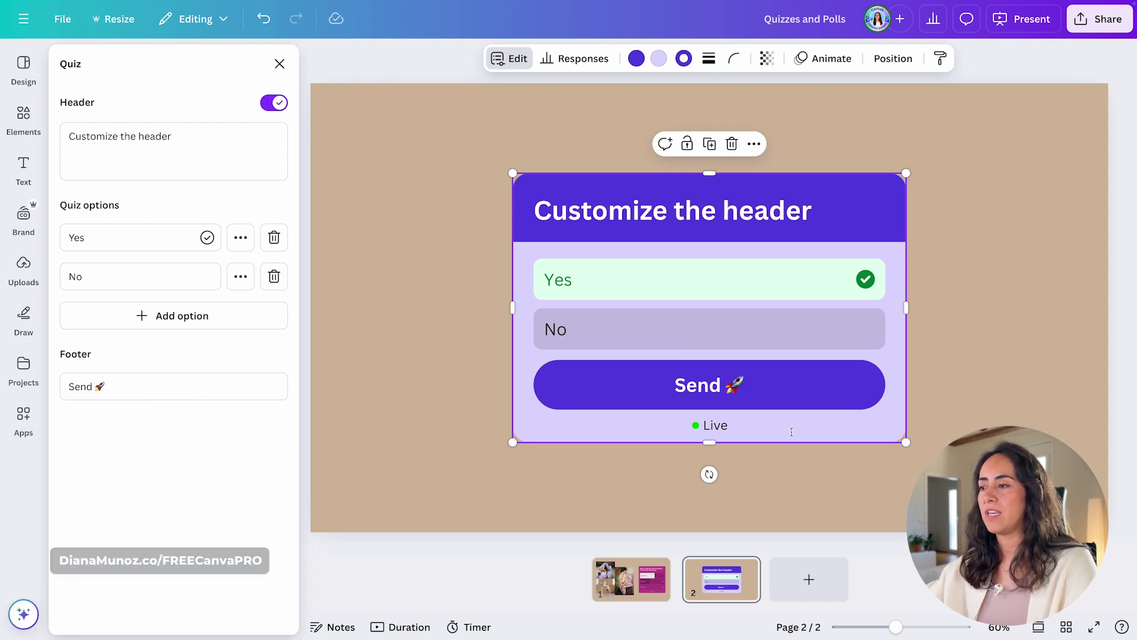
pyautogui.moveTo(94, 387); pyautogui.dragTo(109, 391)
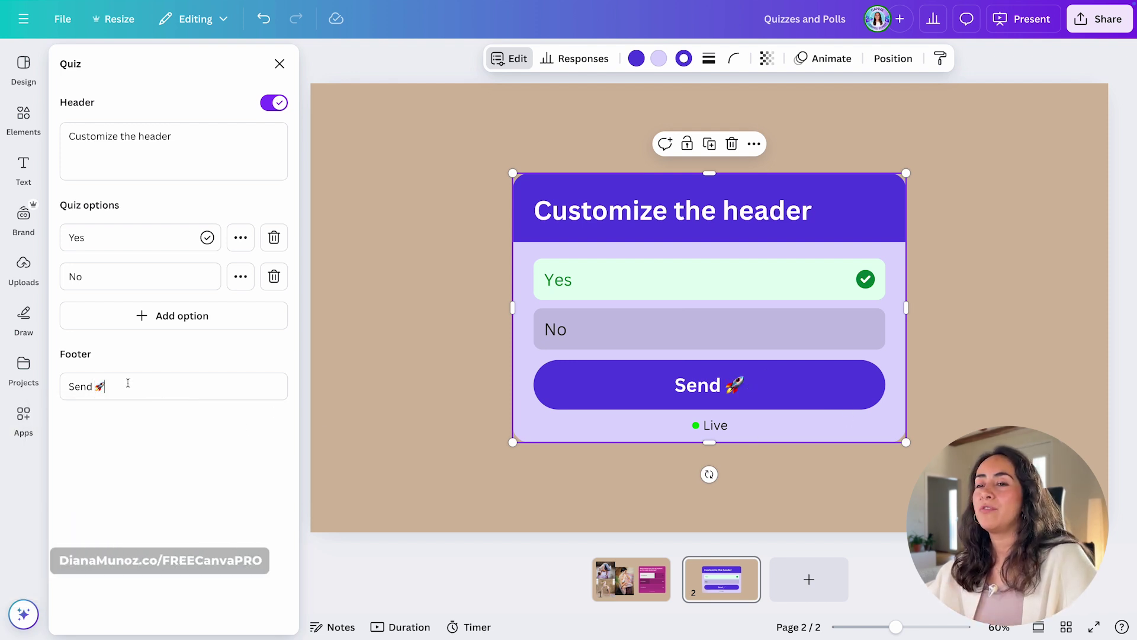
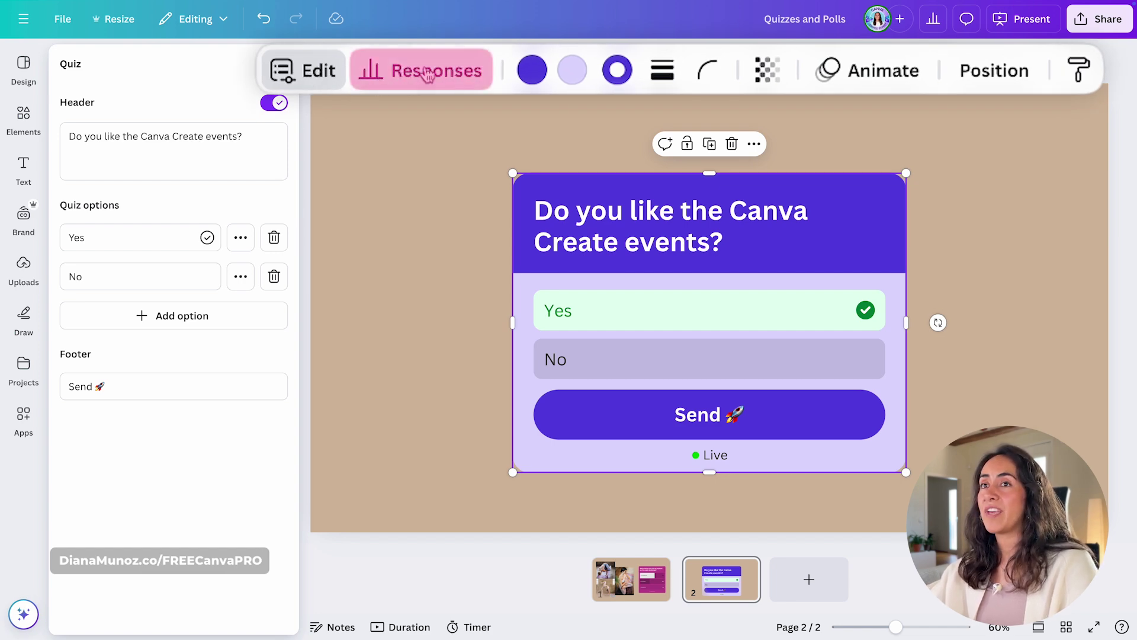
# Examine the workshop poll's responses on page 1, including each responder's answer and timestamp and the additional response options
pyautogui.click(427, 73)
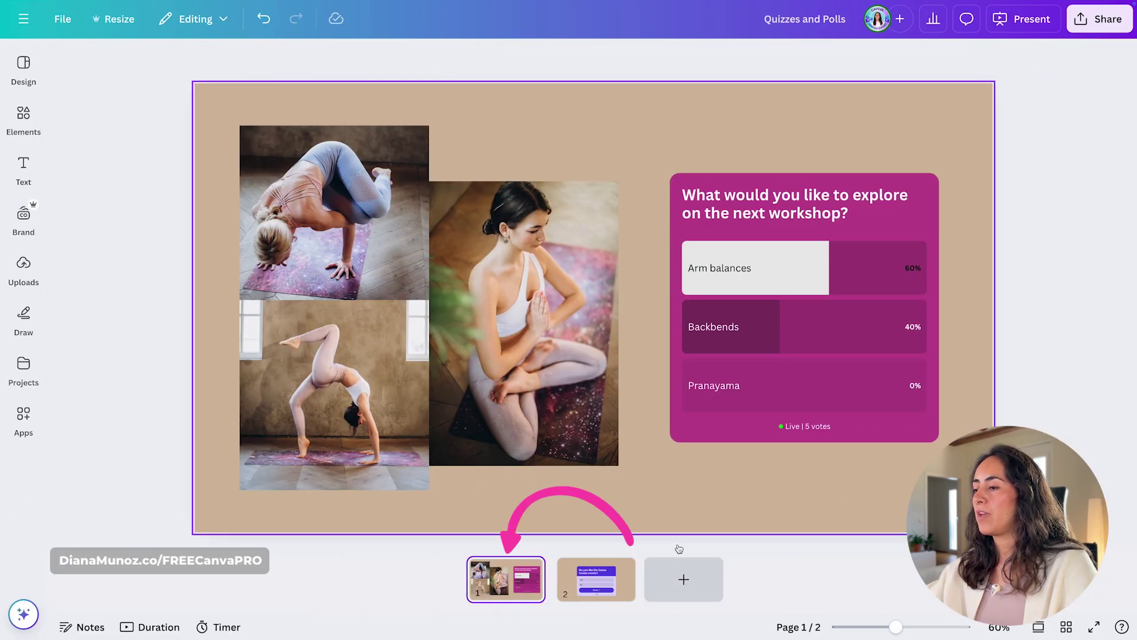
pyautogui.click(729, 183)
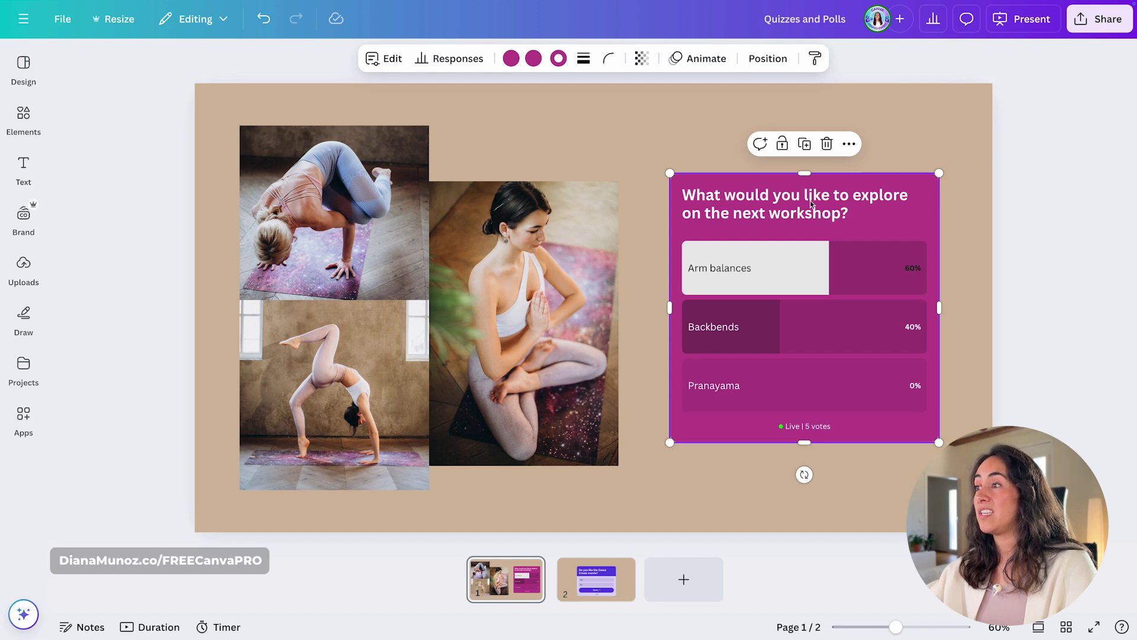
pyautogui.click(458, 61)
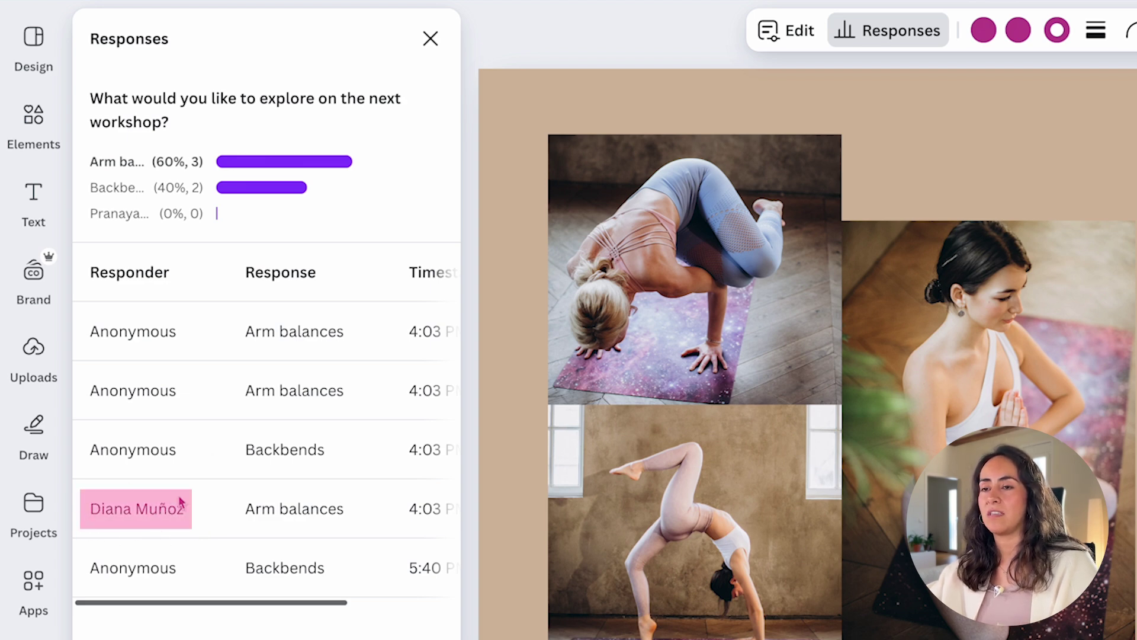
pyautogui.moveTo(289, 601); pyautogui.dragTo(424, 600)
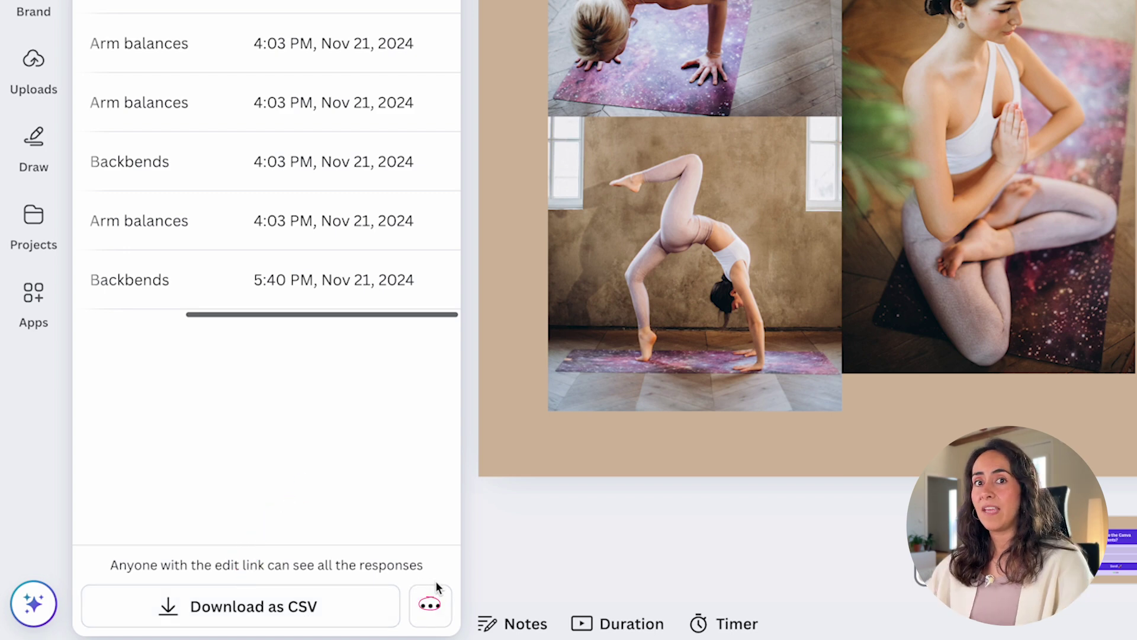
pyautogui.click(431, 607)
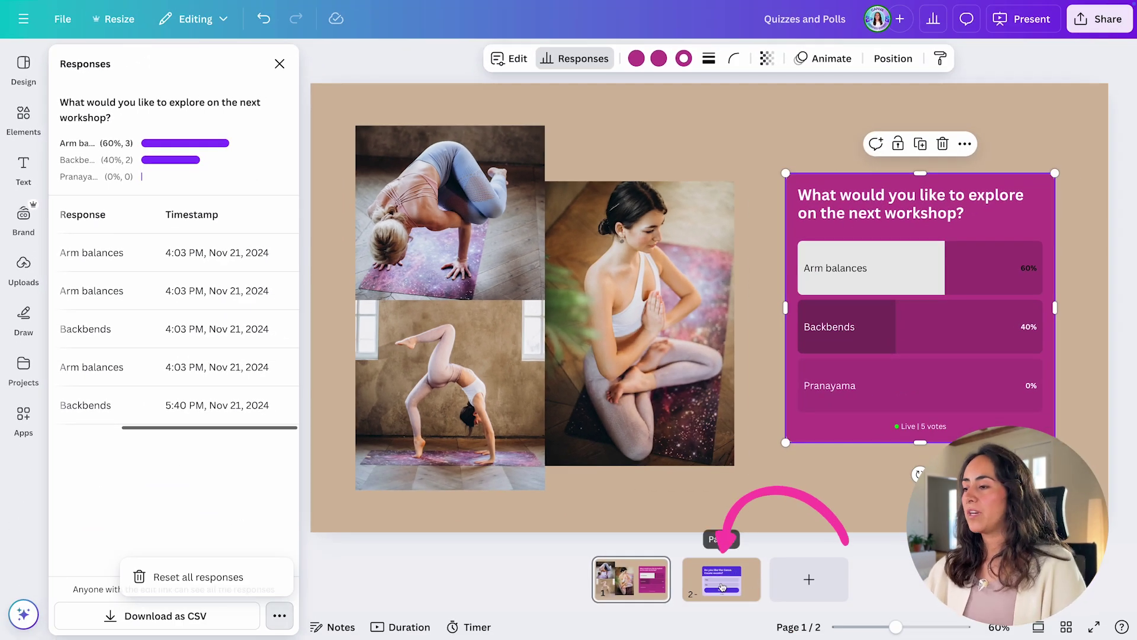
# Change the header and button color of the quiz on page 2 to the pink from RonDi Primary Colors
pyautogui.click(700, 580)
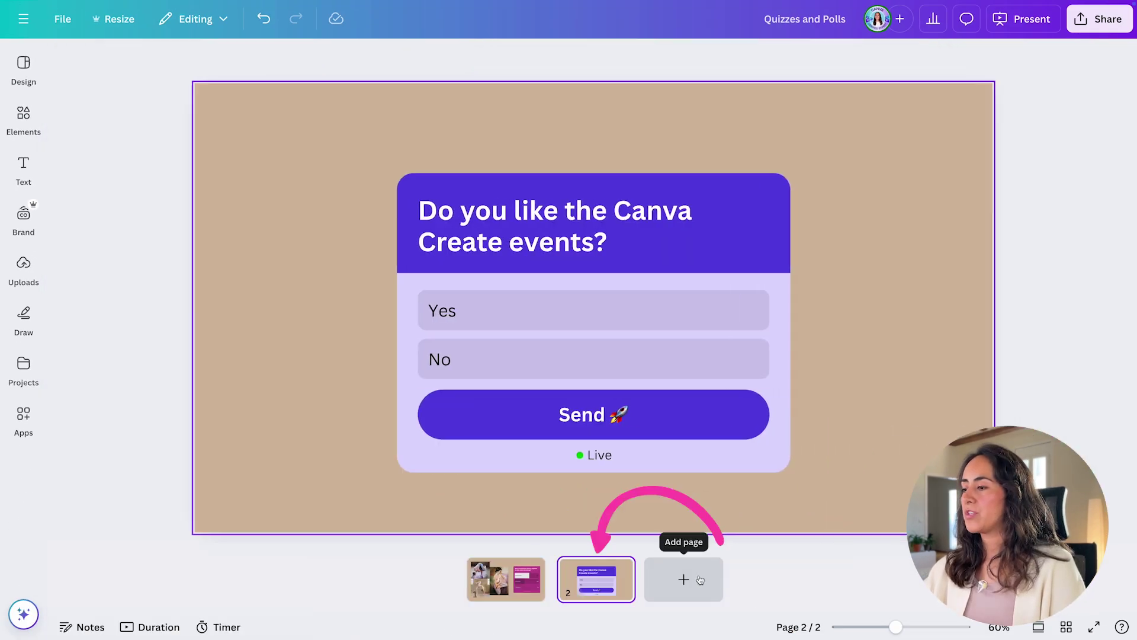
pyautogui.click(725, 198)
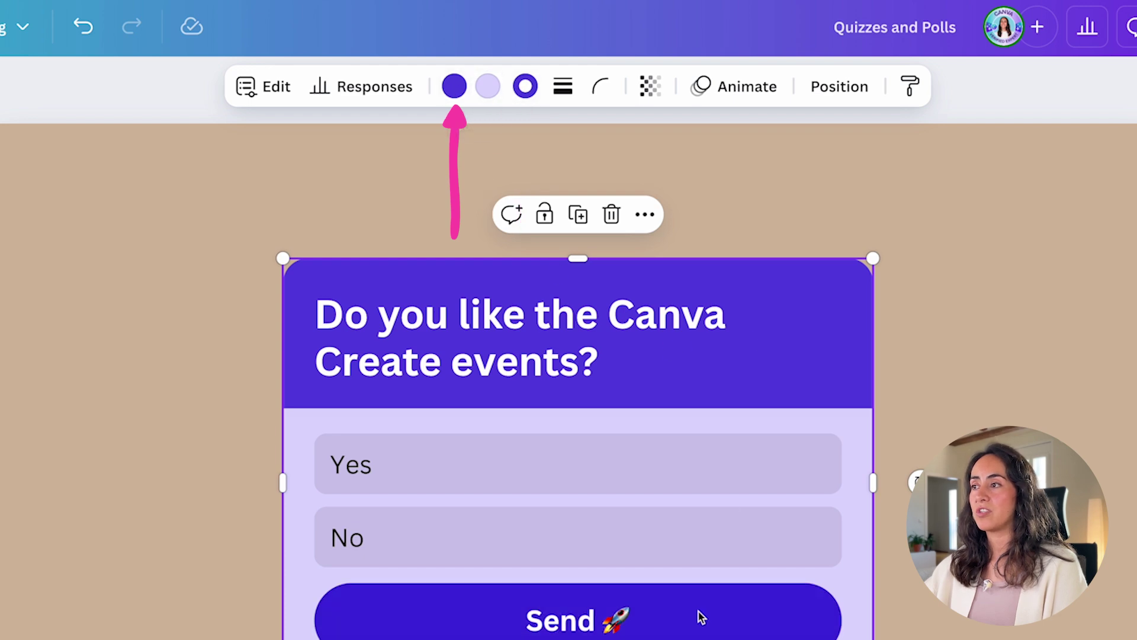
pyautogui.click(452, 87)
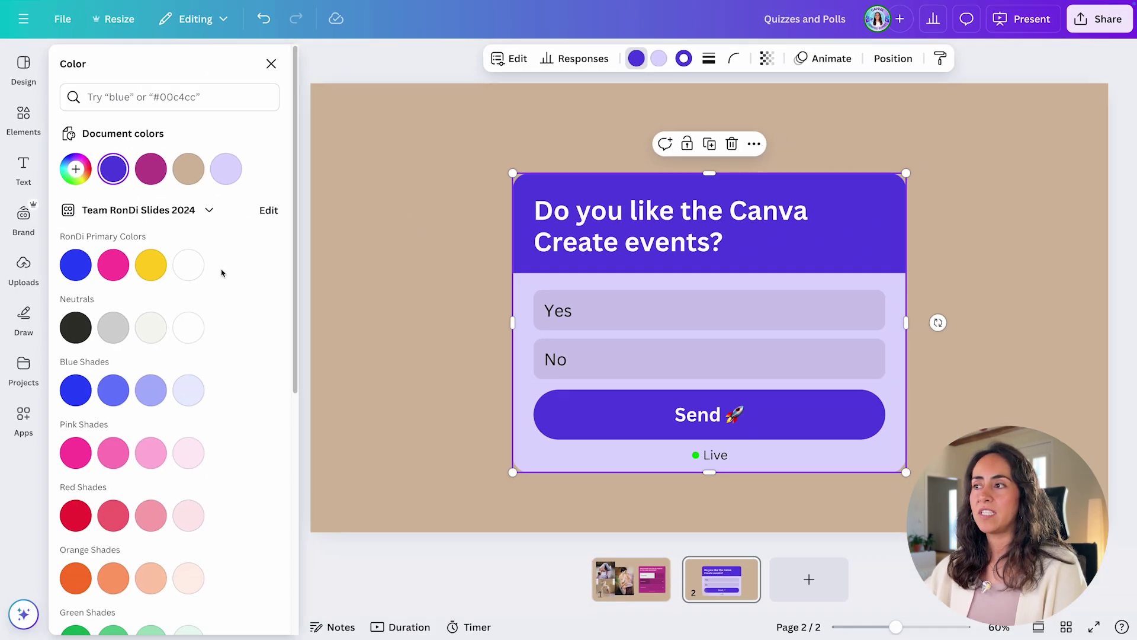
pyautogui.click(116, 275)
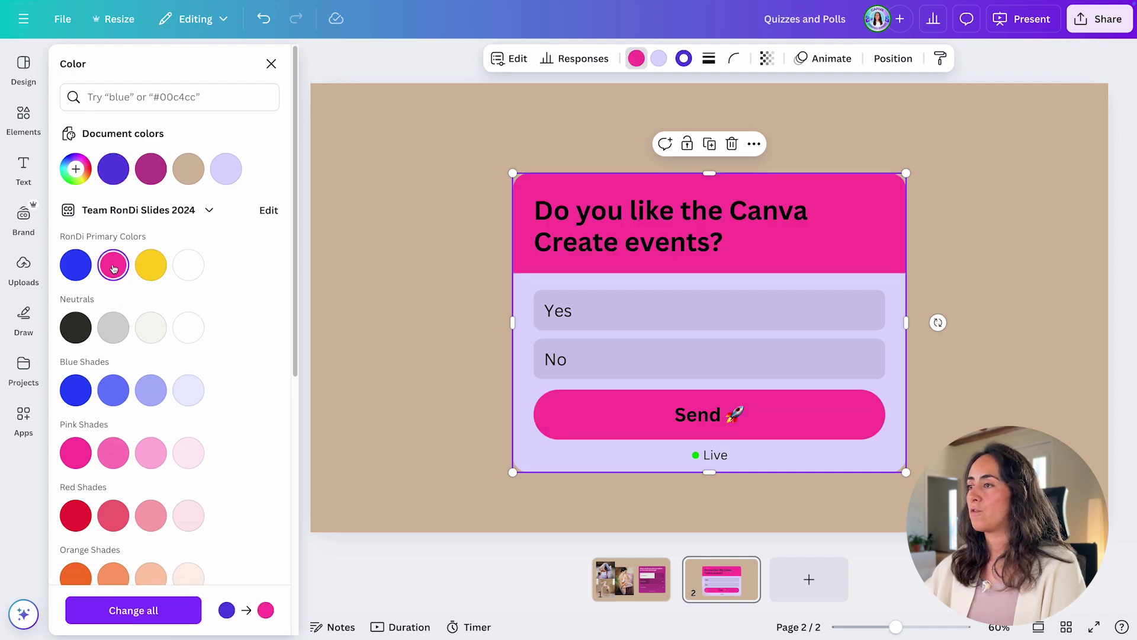
# Change the quiz's background color to the lightest of the Pink Shades
pyautogui.click(658, 58)
pyautogui.click(114, 453)
pyautogui.click(150, 452)
pyautogui.click(189, 452)
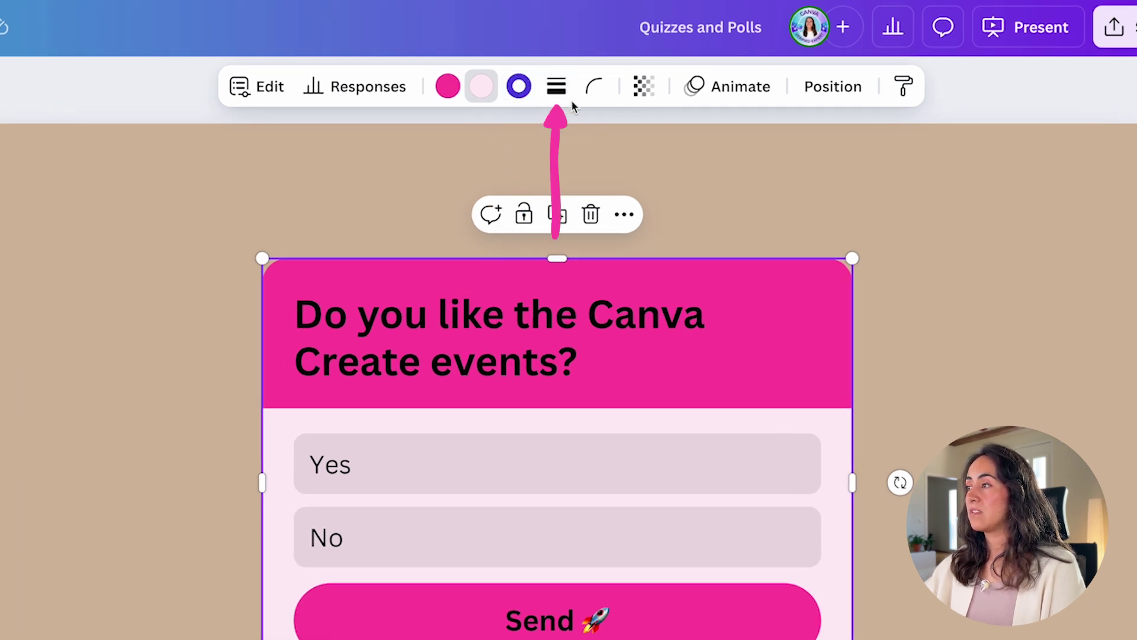
# Add a solid border of weight 7 around the quiz and color it yellow #fed020
pyautogui.click(559, 90)
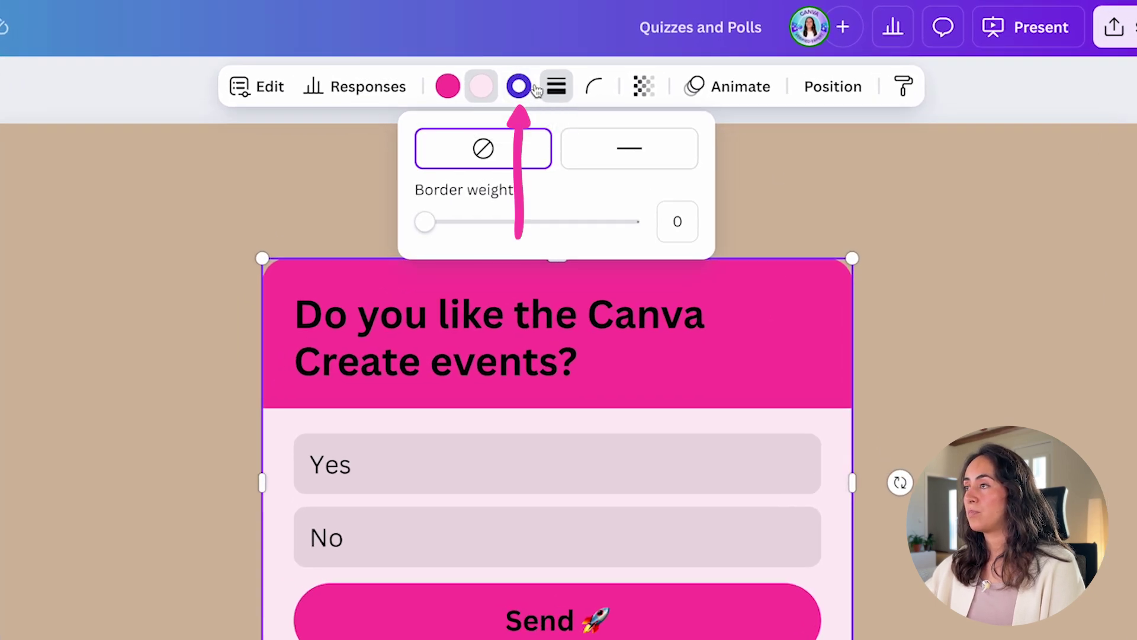
pyautogui.click(610, 155)
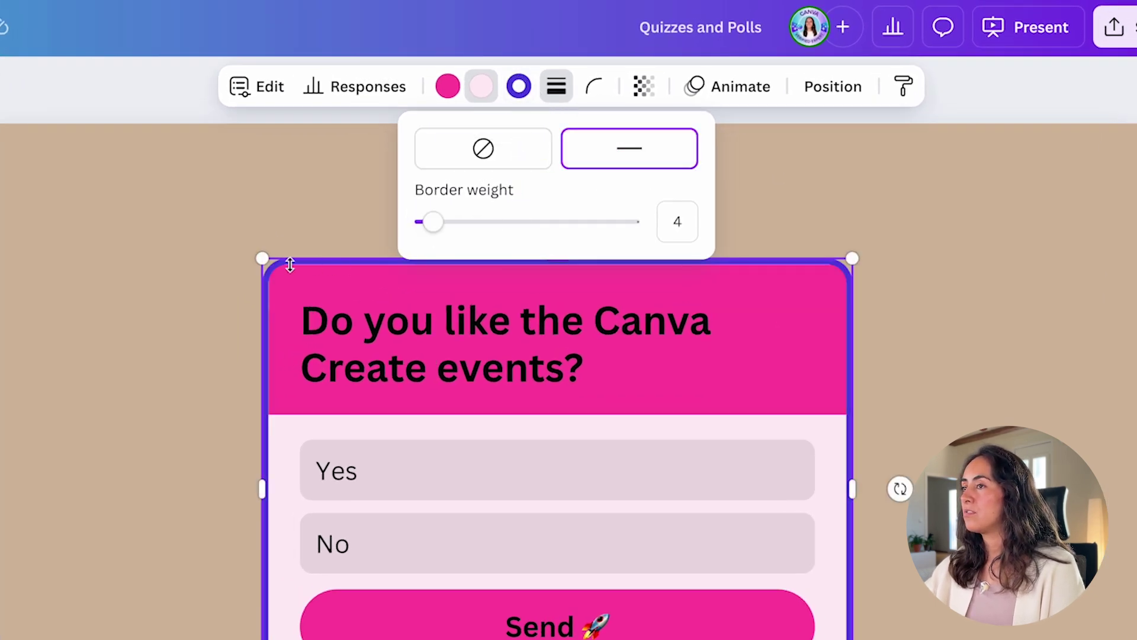
pyautogui.moveTo(431, 221); pyautogui.dragTo(438, 221)
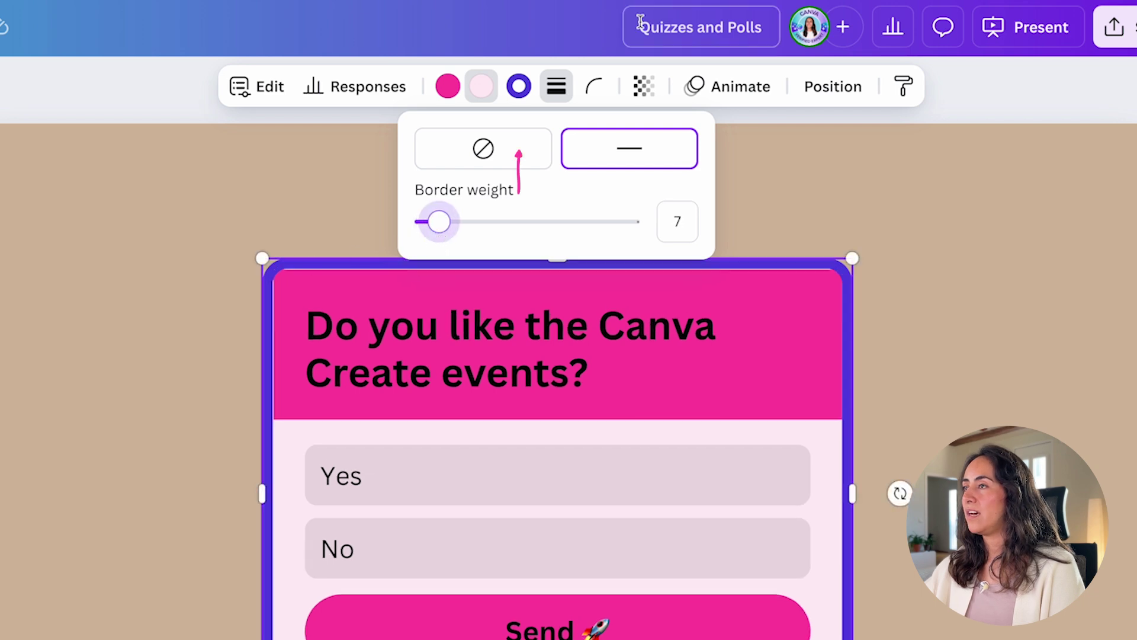
pyautogui.click(524, 88)
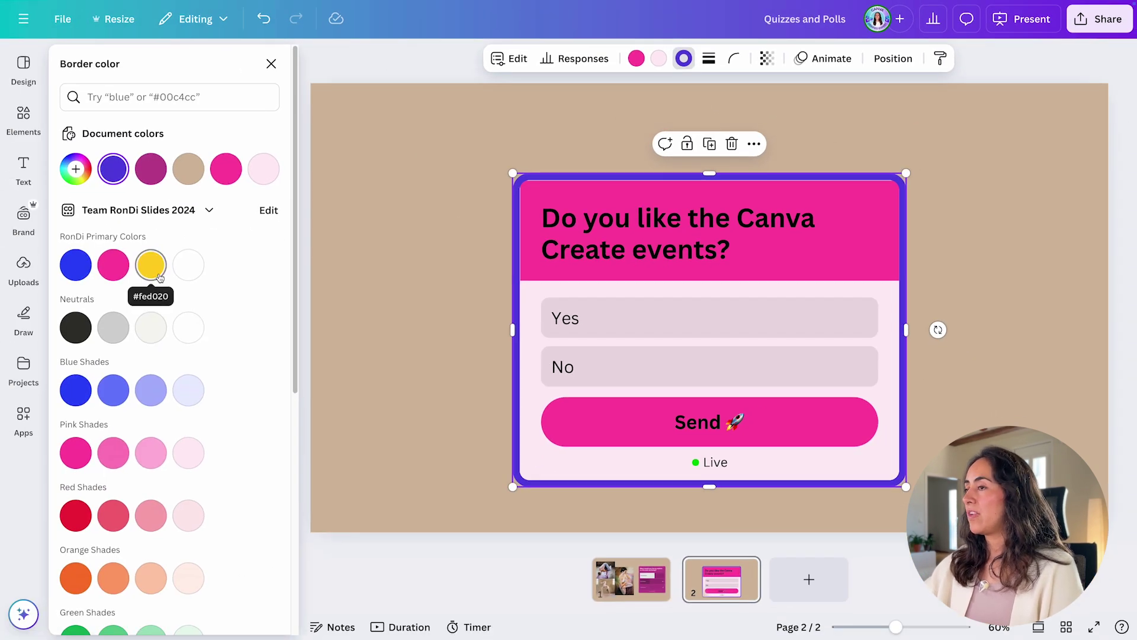
pyautogui.click(152, 264)
# Remove the quiz's border and set its corner rounding to 0
pyautogui.click(709, 58)
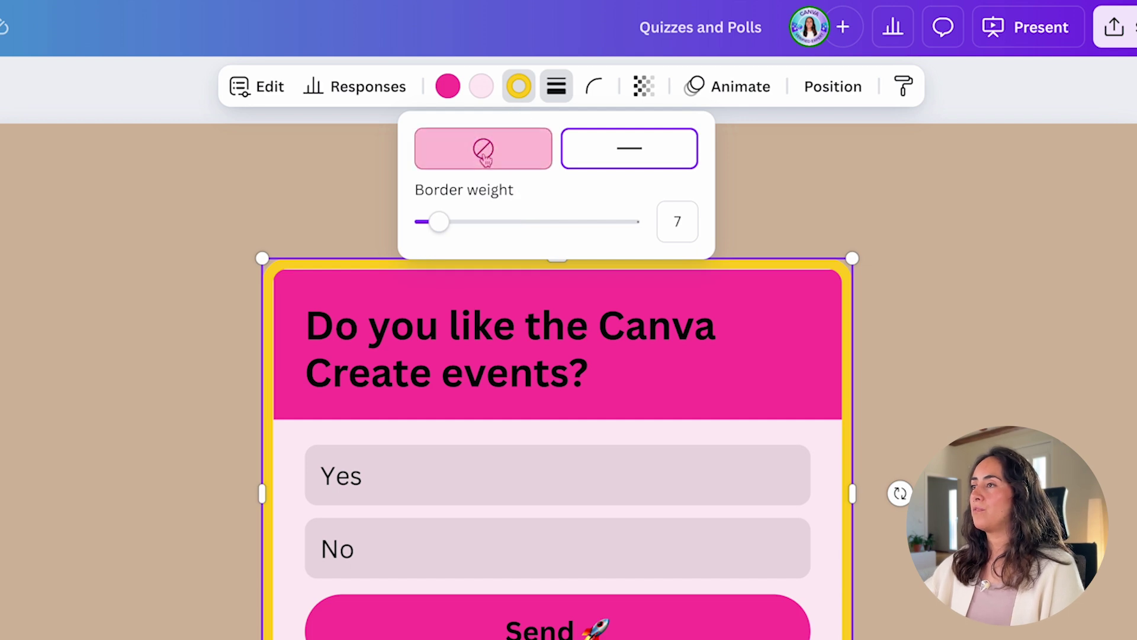
pyautogui.click(485, 155)
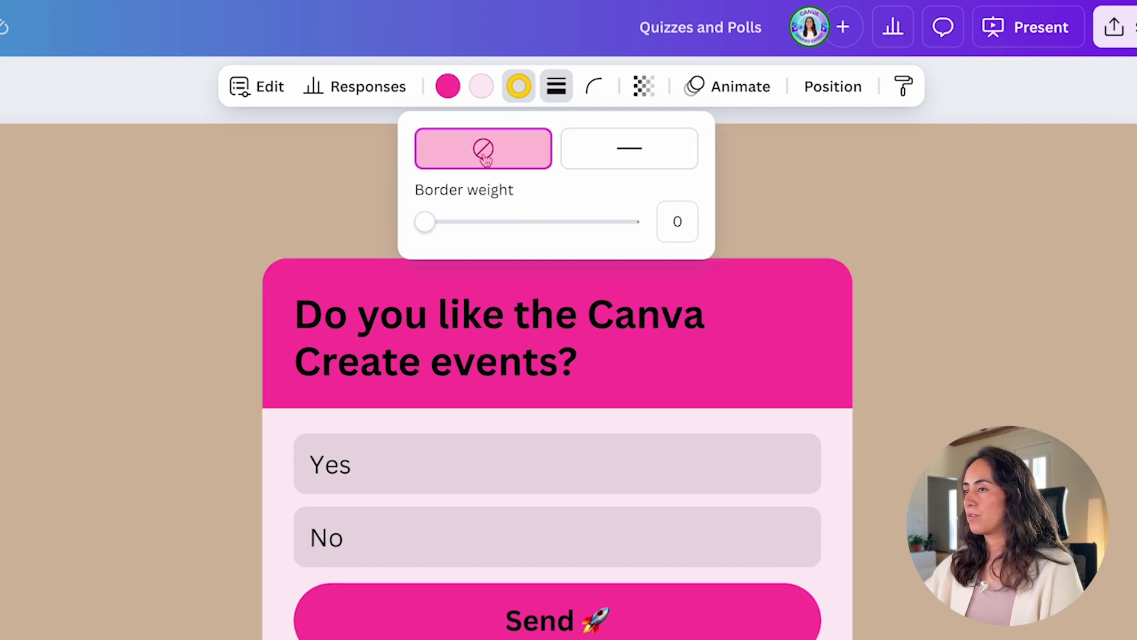
pyautogui.click(601, 89)
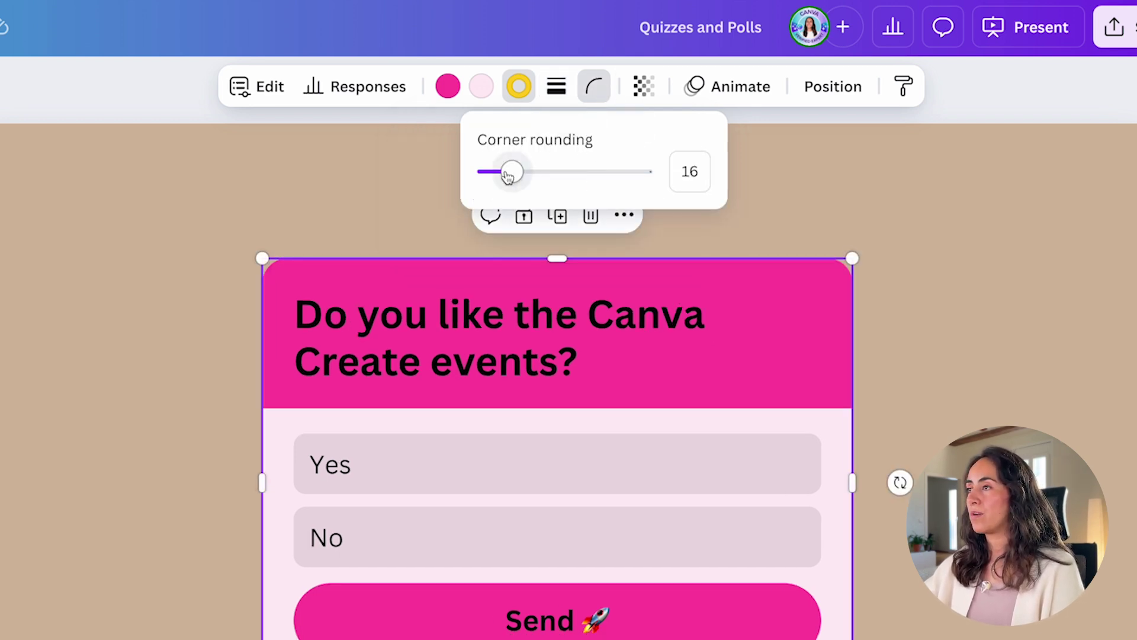
pyautogui.moveTo(508, 176); pyautogui.dragTo(479, 177)
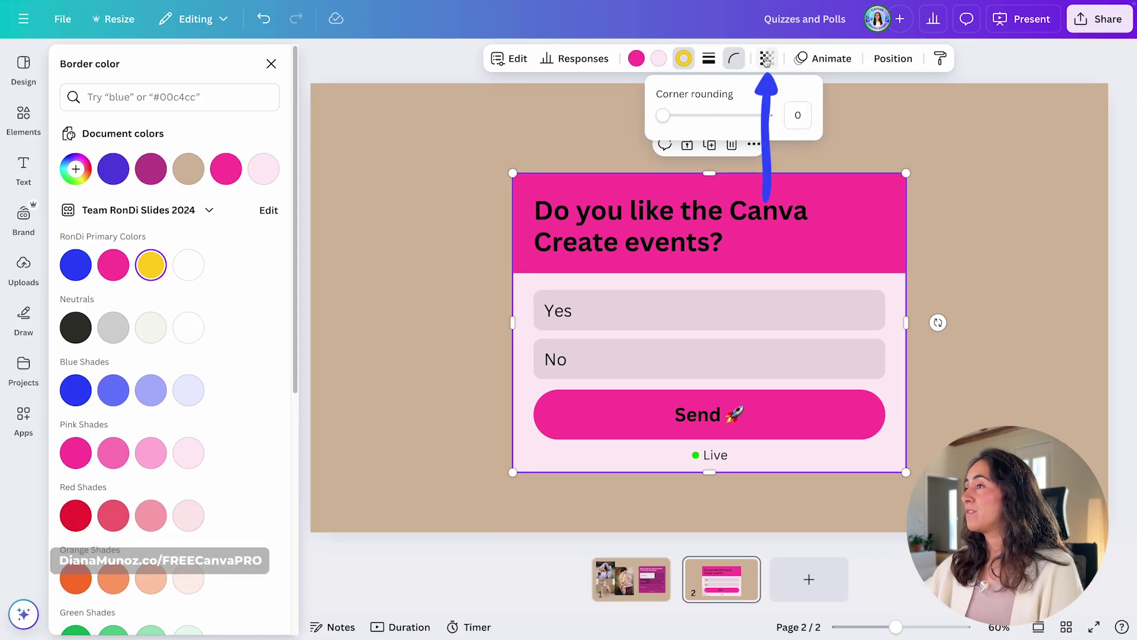
# Try out the quiz's transparency setting and return it to 100
pyautogui.click(767, 58)
pyautogui.moveTo(802, 114); pyautogui.dragTo(845, 144)
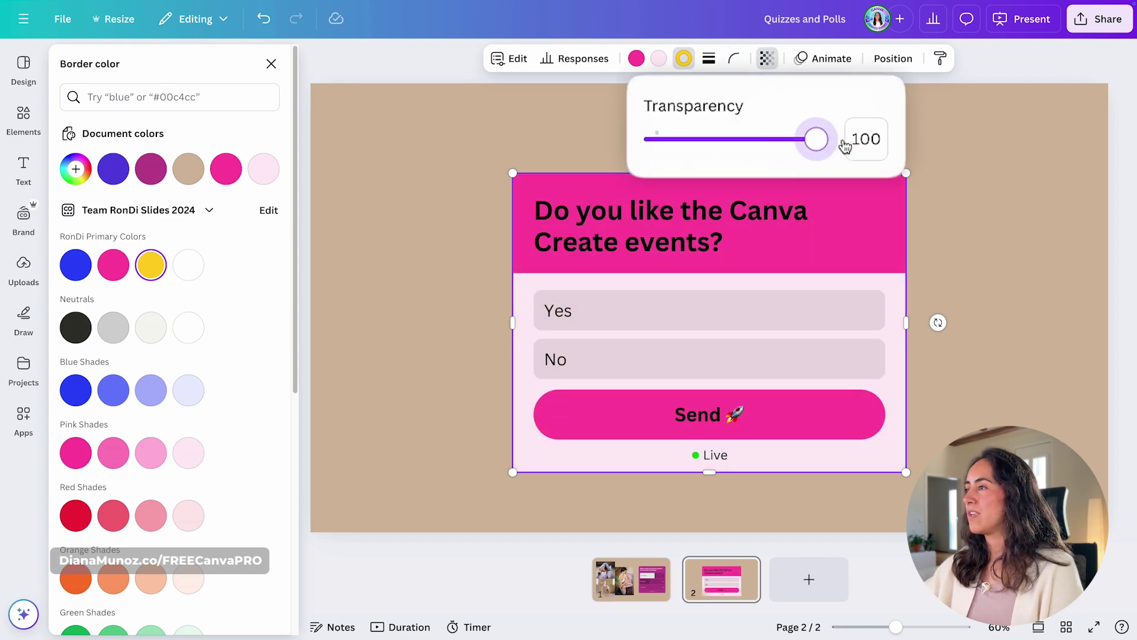
pyautogui.click(807, 58)
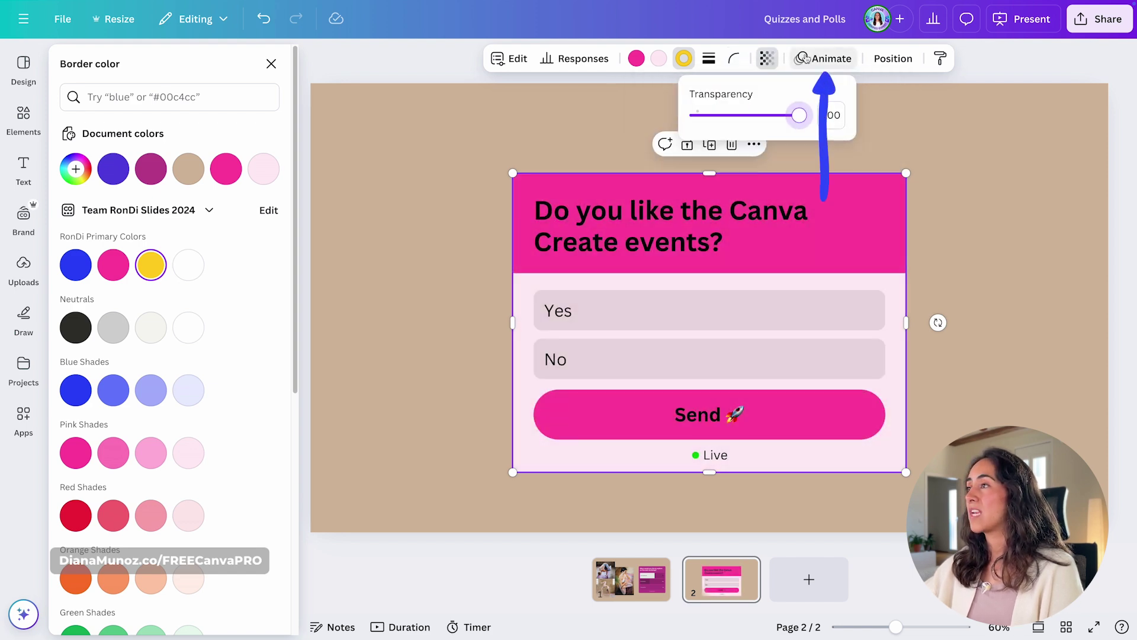
# Try aligning the quiz to the page's left and middle, and to its top and center
pyautogui.click(893, 58)
pyautogui.click(216, 236)
pyautogui.click(127, 270)
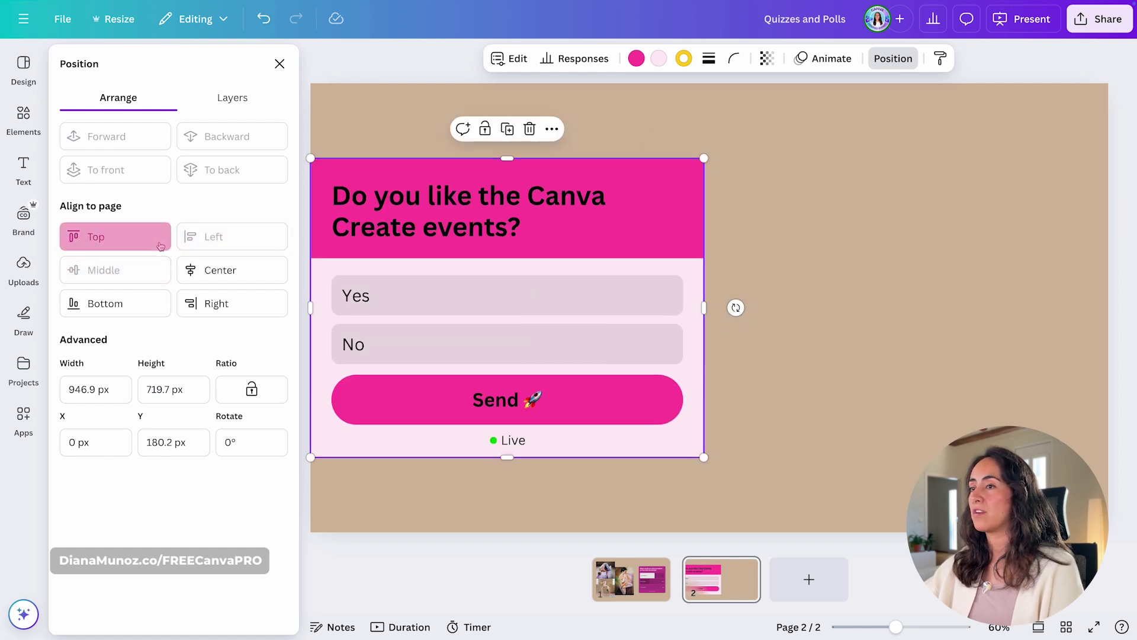
pyautogui.click(114, 236)
pyautogui.click(219, 270)
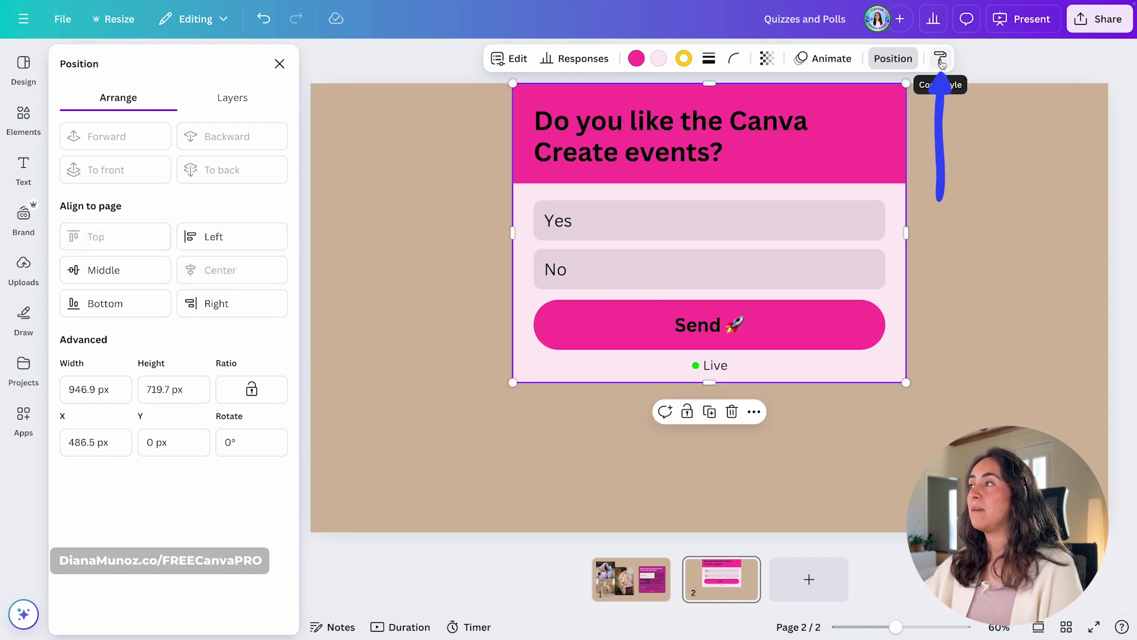
# Move the quiz to the right half of the page, vertically centered, at about X 902 px and Y 180 px
pyautogui.click(924, 119)
pyautogui.moveTo(640, 164); pyautogui.dragTo(813, 239)
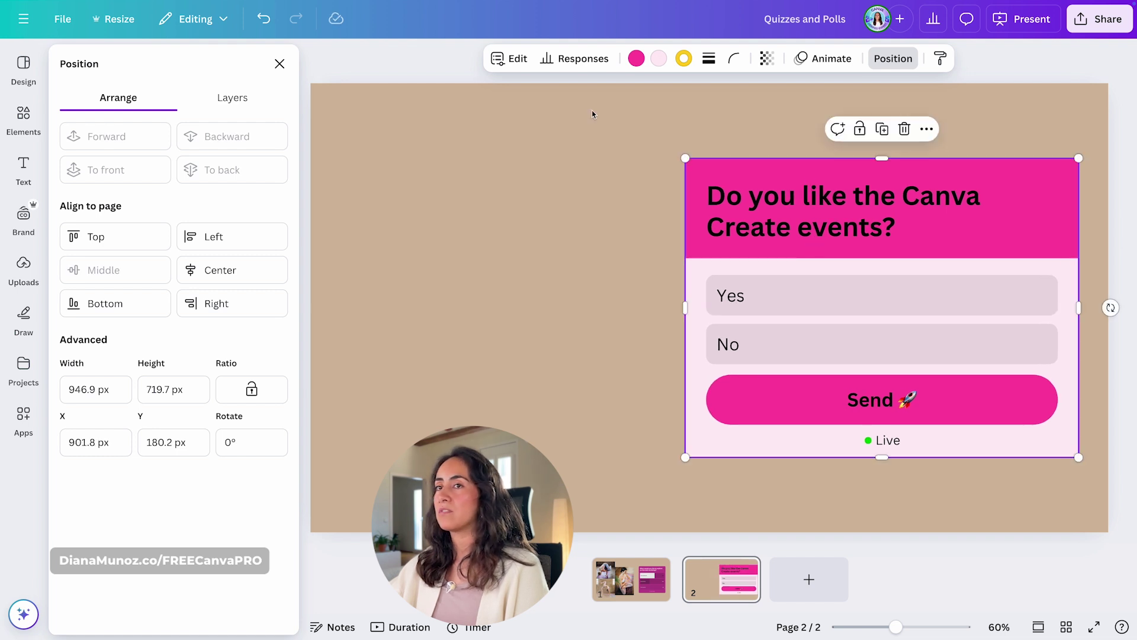
# Add the green Agree/Disagree poll to the page, shrink it and place it in the empty space left of the quiz
pyautogui.click(34, 121)
pyautogui.click(66, 58)
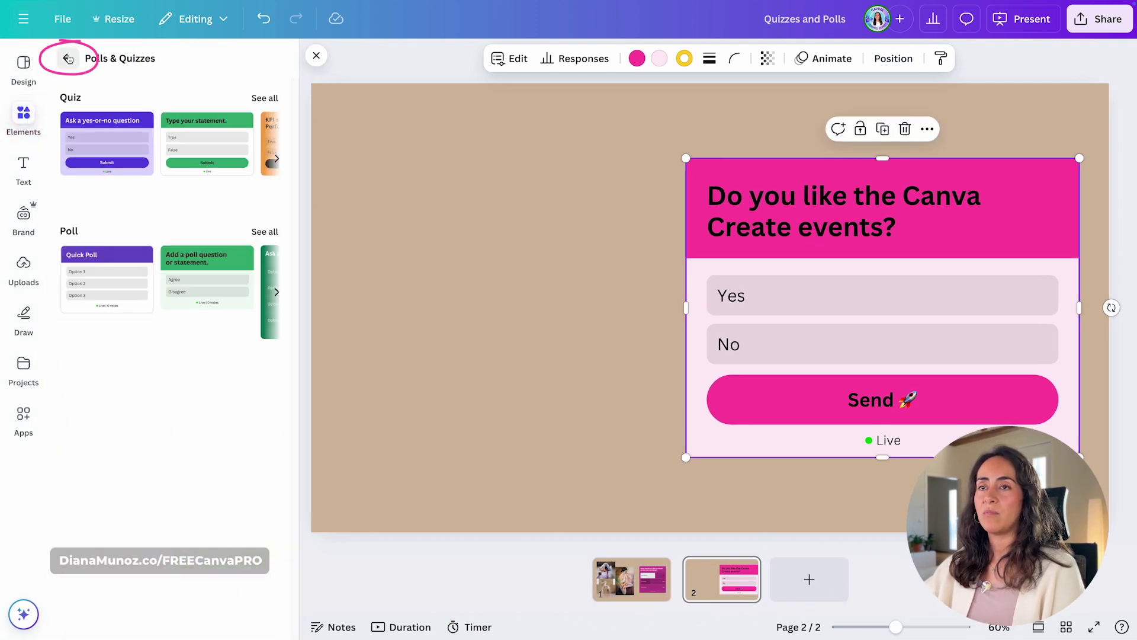
pyautogui.click(205, 261)
pyautogui.moveTo(903, 258); pyautogui.dragTo(721, 257)
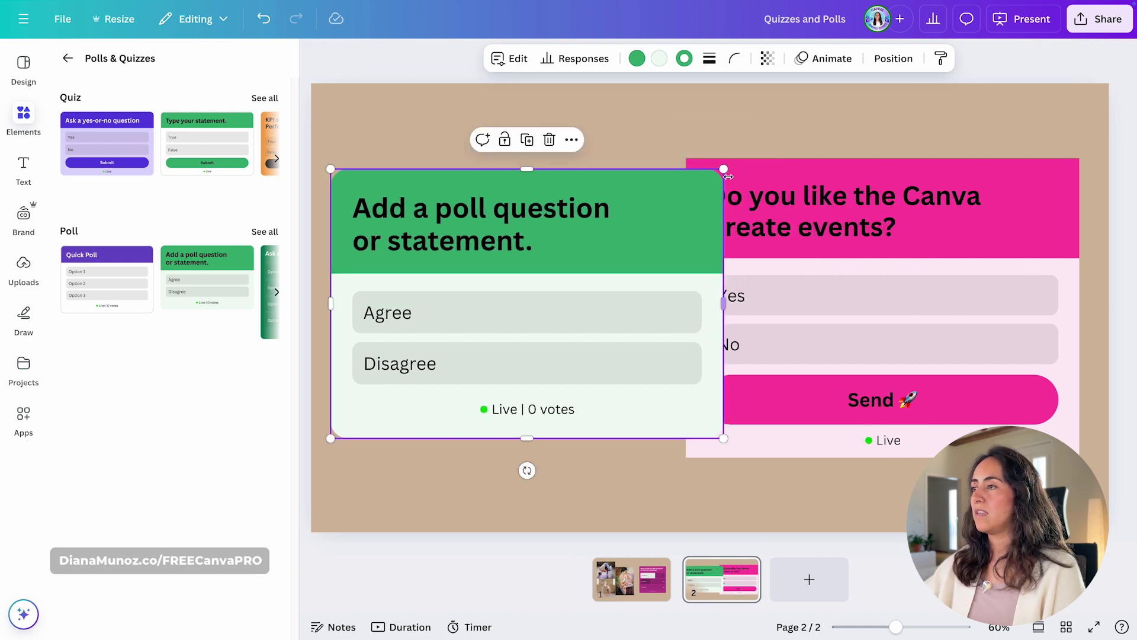
pyautogui.moveTo(723, 169); pyautogui.dragTo(652, 216)
pyautogui.moveTo(525, 340); pyautogui.dragTo(537, 321)
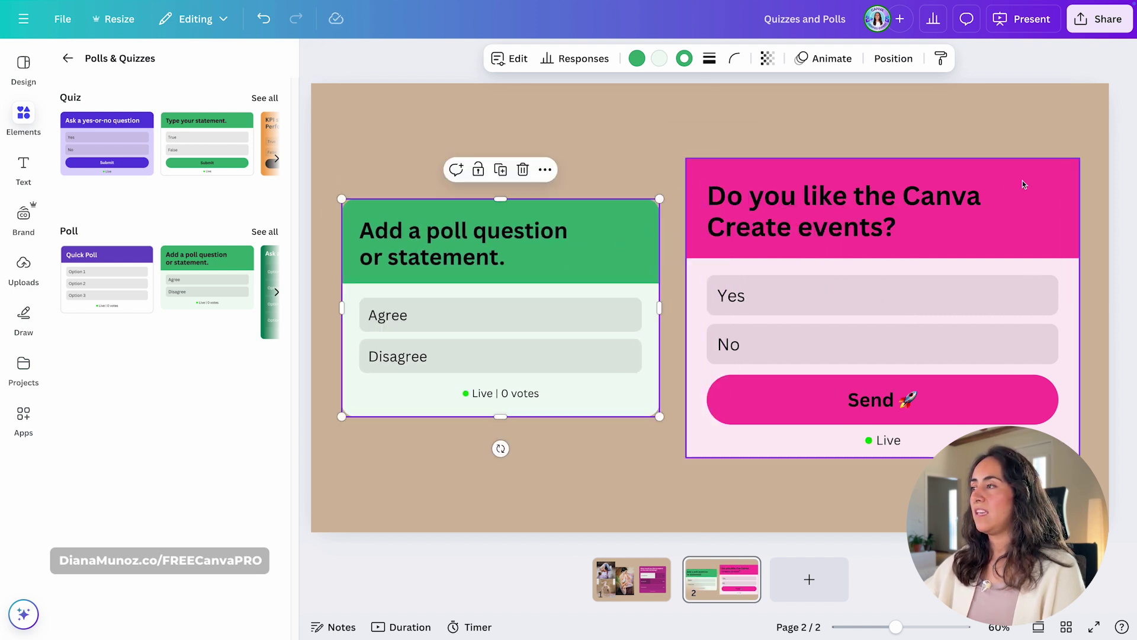
# Copy the pink quiz's style onto the Agree/Disagree poll
pyautogui.click(1023, 184)
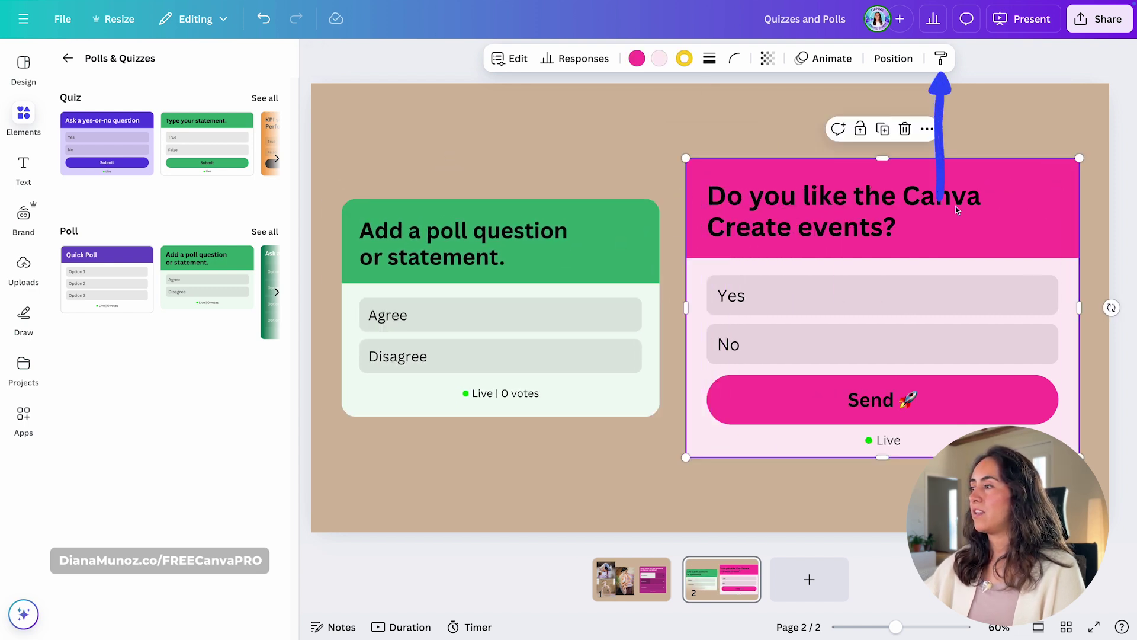
pyautogui.click(940, 58)
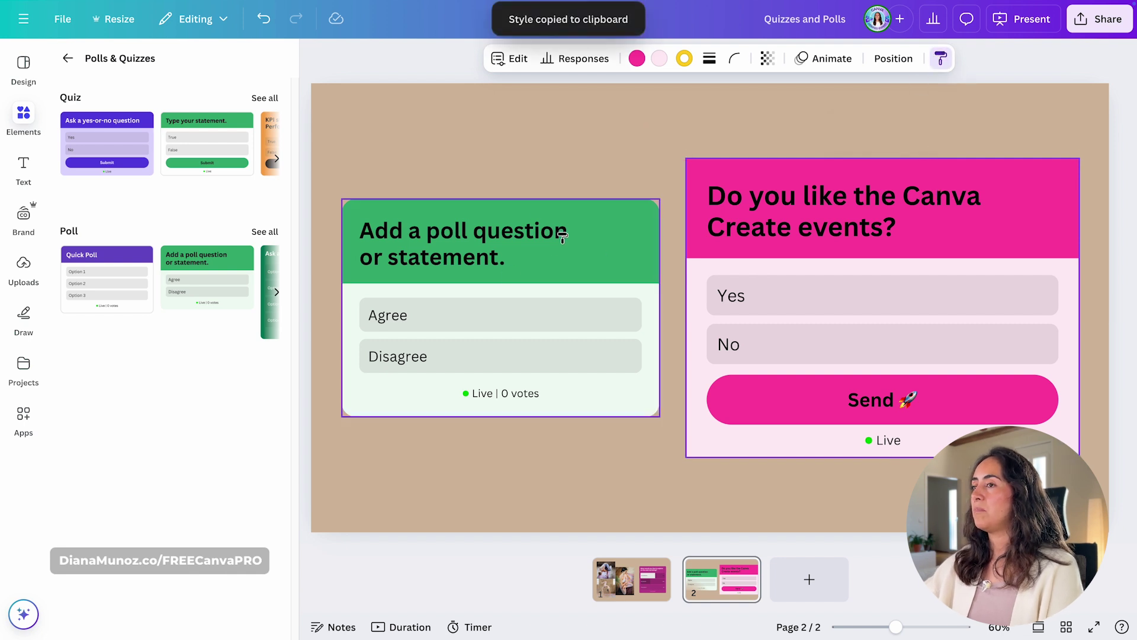
pyautogui.click(613, 236)
pyautogui.click(886, 102)
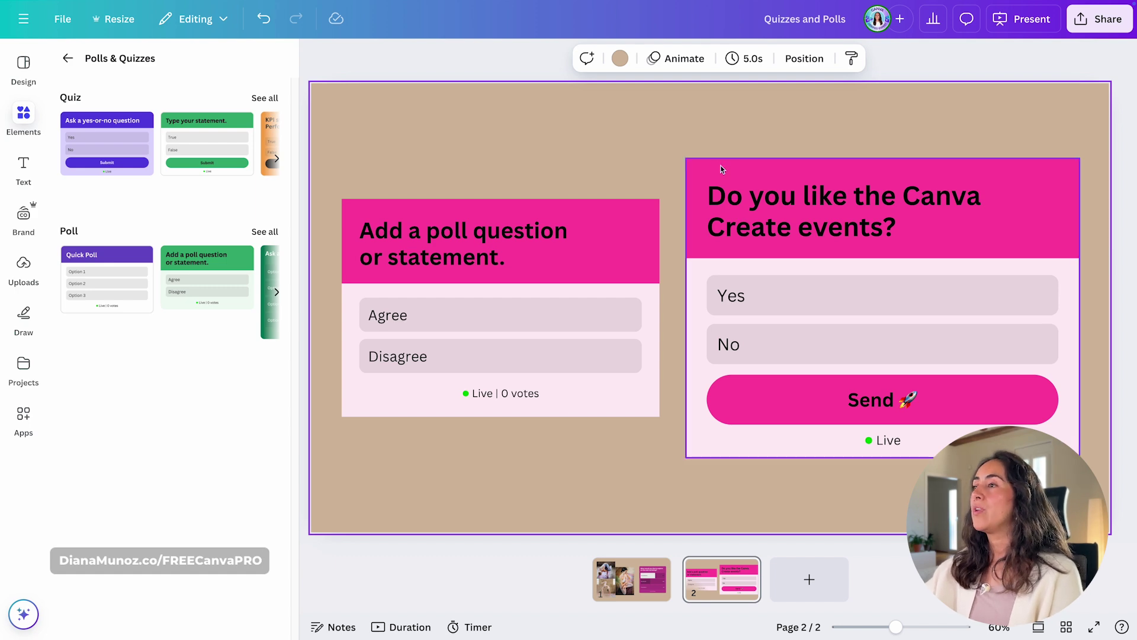
# Examine the actions available for the quiz's No option, including marking it as correct
pyautogui.click(697, 172)
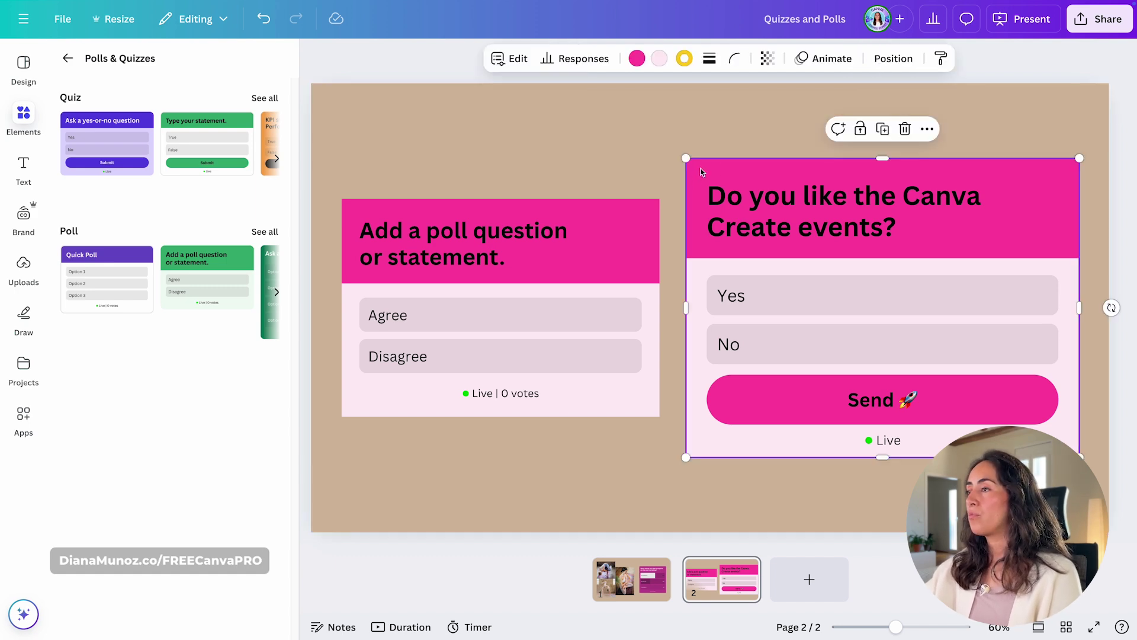
pyautogui.click(511, 58)
pyautogui.click(240, 276)
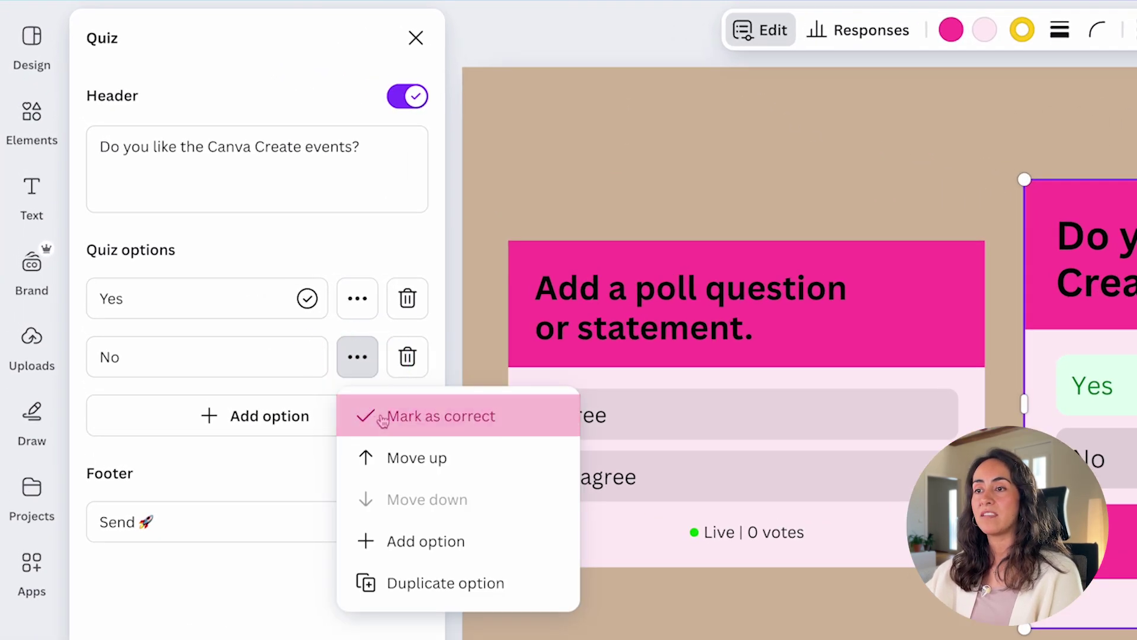
# Examine the actions available for the poll's Agree and Disagree options
pyautogui.click(957, 256)
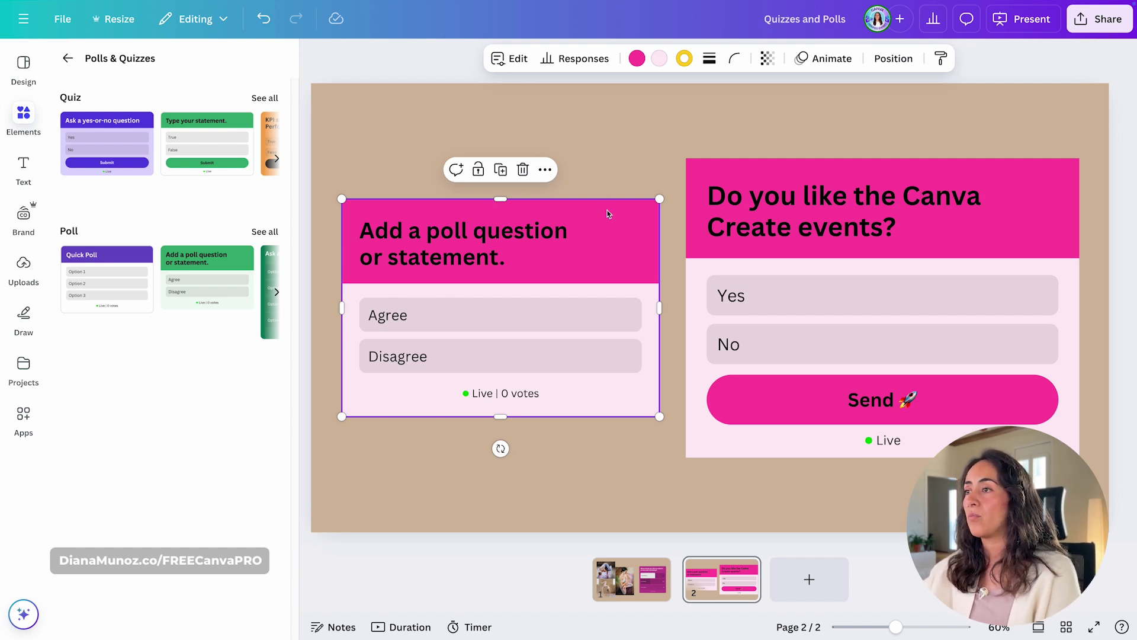
pyautogui.click(511, 58)
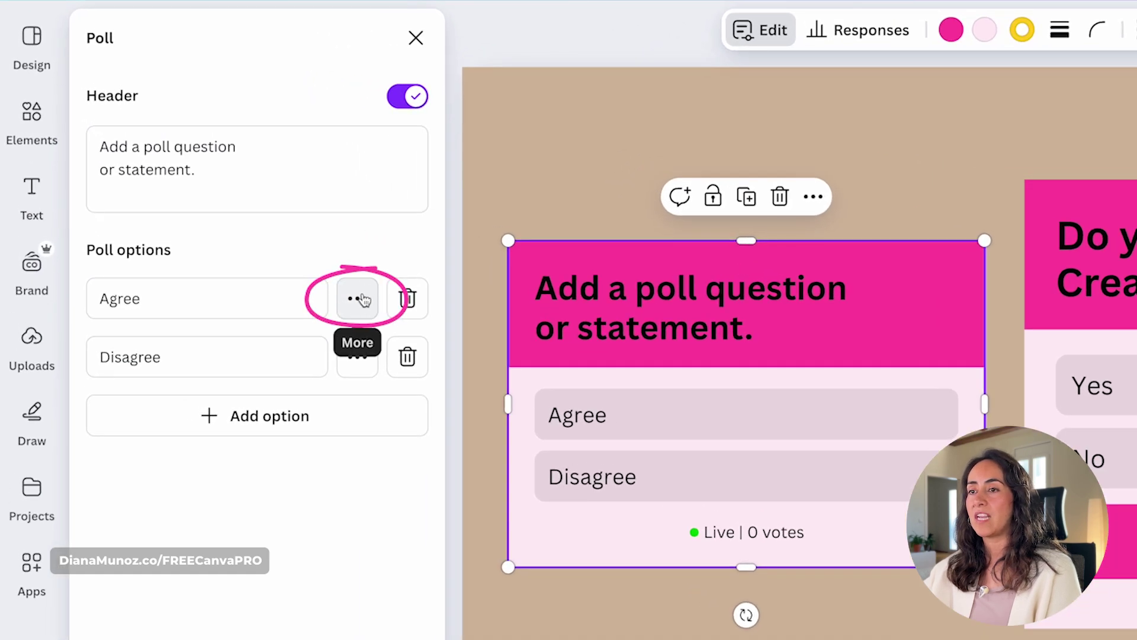
pyautogui.click(363, 300)
pyautogui.click(365, 242)
pyautogui.click(358, 354)
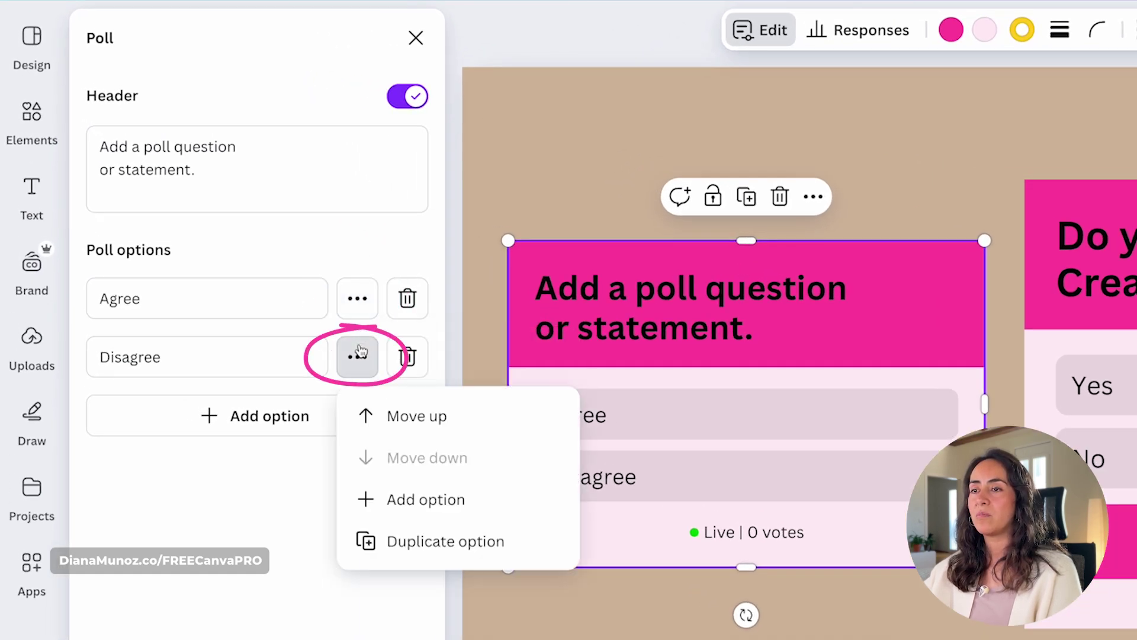
# Switch the poll's header off and back on
pyautogui.click(349, 240)
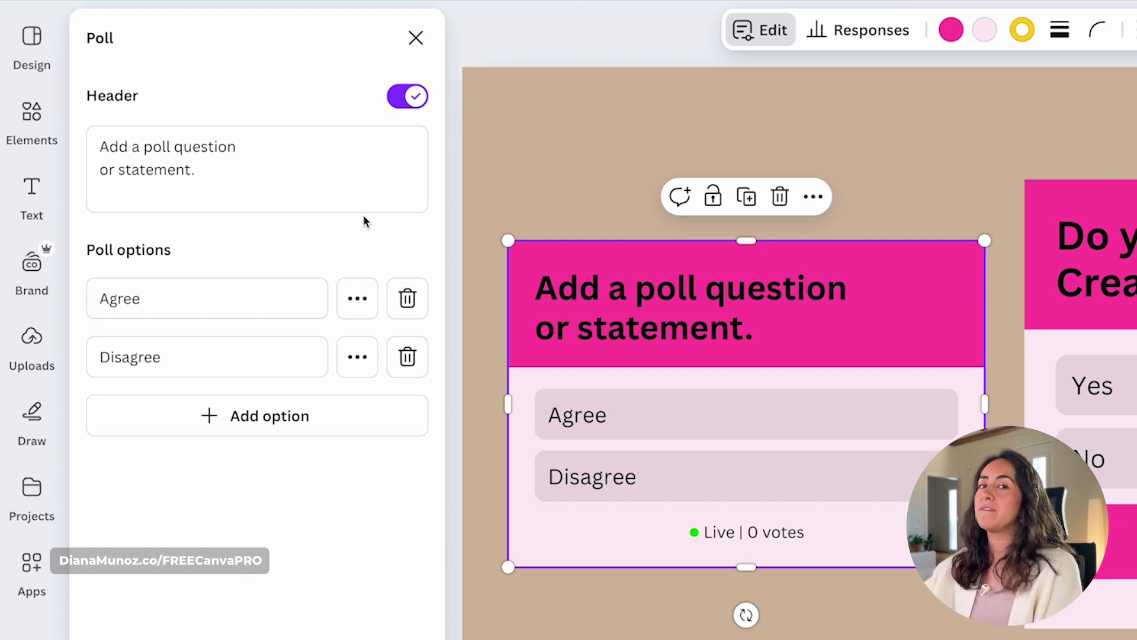
pyautogui.click(407, 98)
pyautogui.click(407, 98)
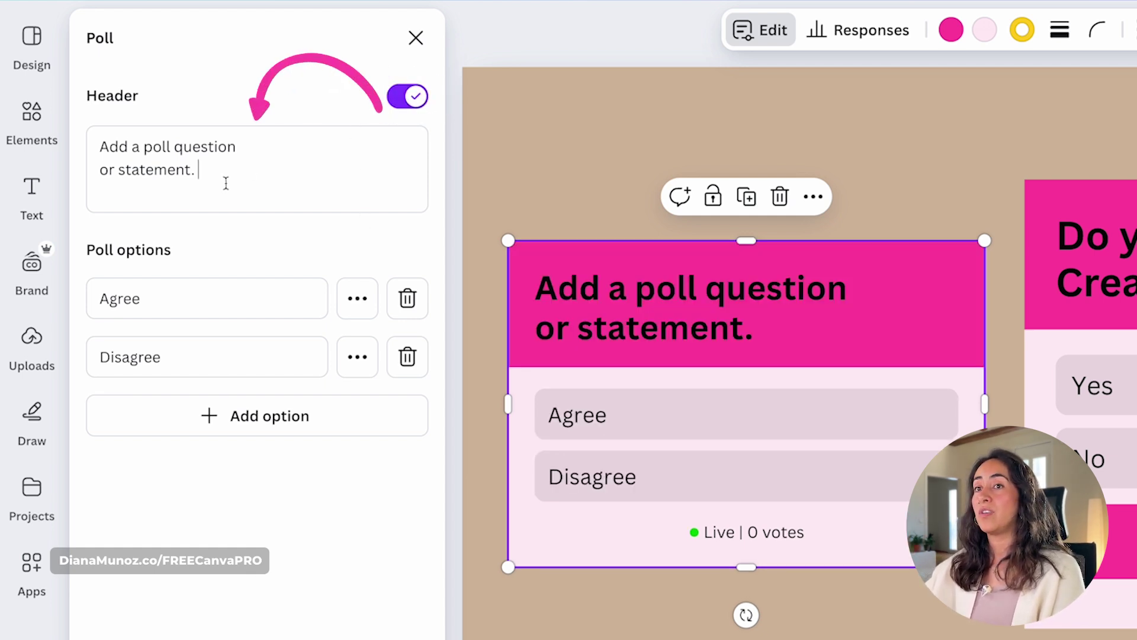
# Add a third option to the Agree/Disagree poll, delete it again and deselect the poll
pyautogui.moveTo(223, 180); pyautogui.dragTo(97, 145)
pyautogui.moveTo(142, 298); pyautogui.dragTo(93, 296)
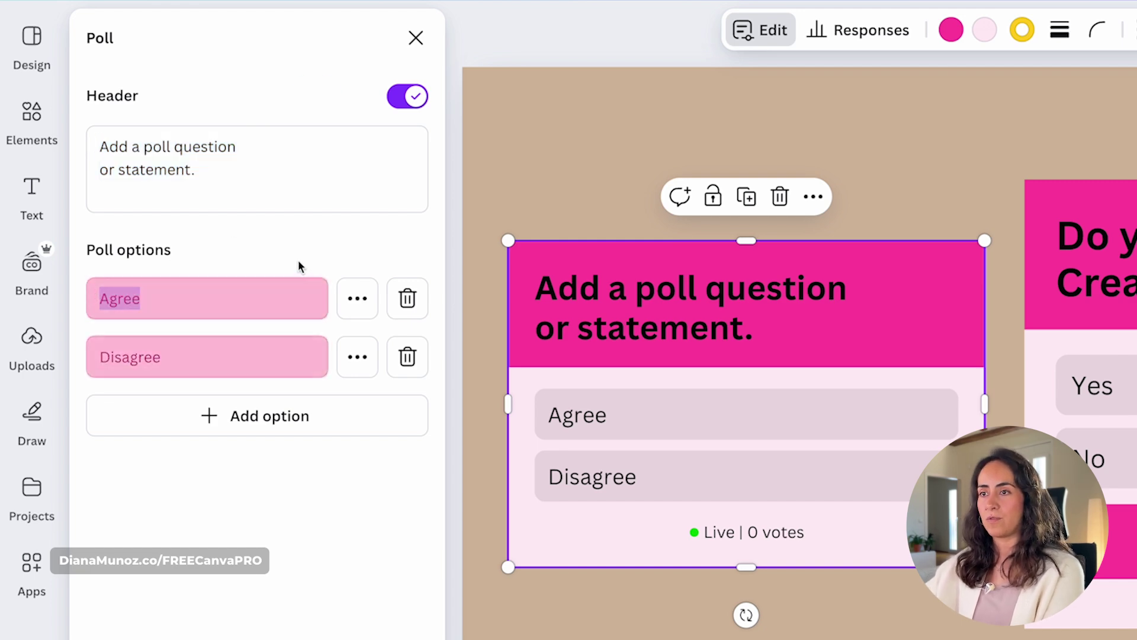
pyautogui.click(263, 422)
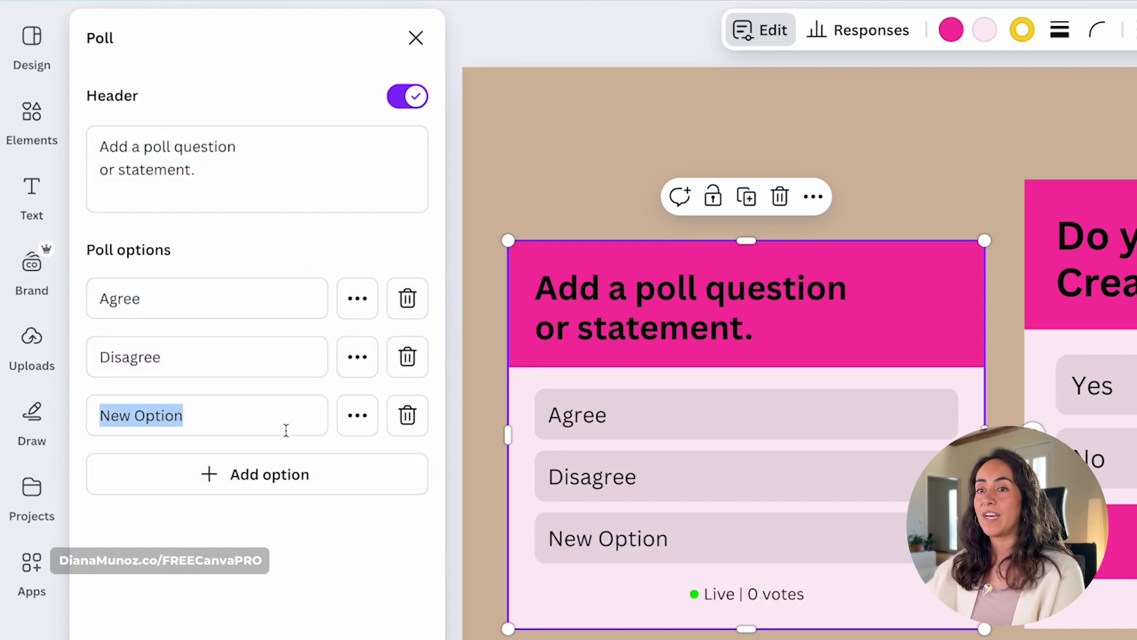
pyautogui.click(407, 414)
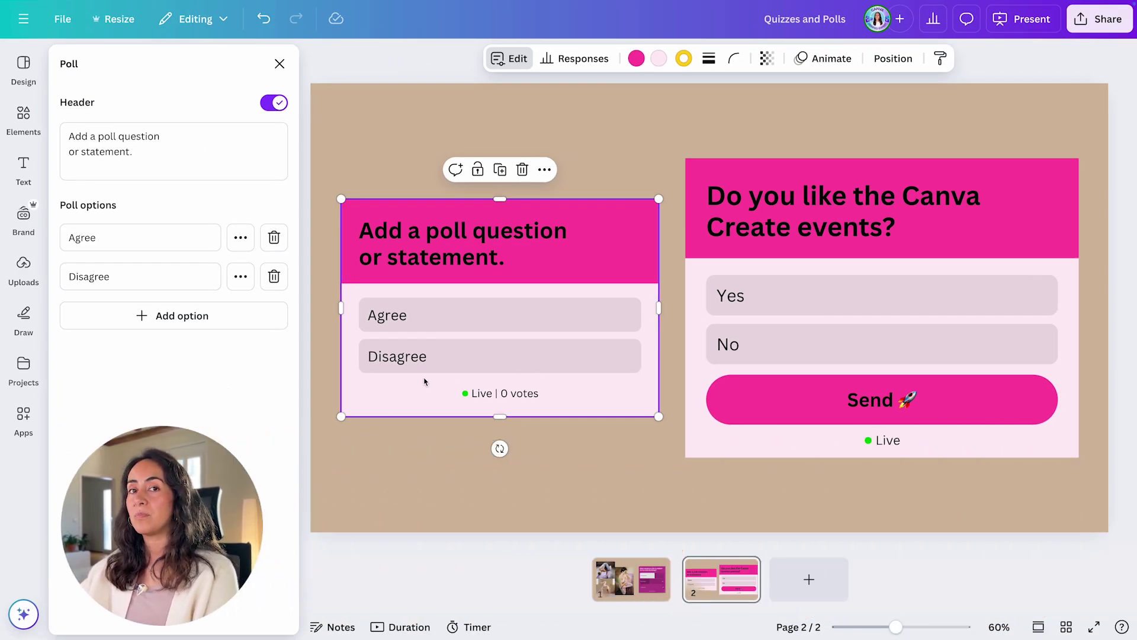
pyautogui.click(652, 166)
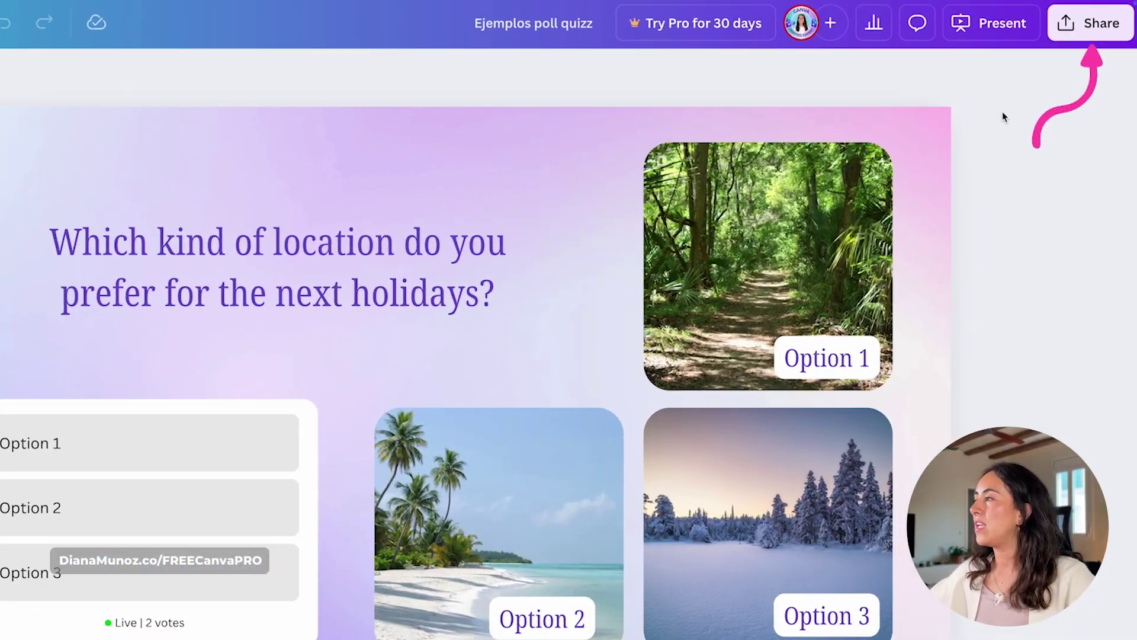
# Copy the public view link of the "Ejemplos poll quizz" design
pyautogui.click(1091, 28)
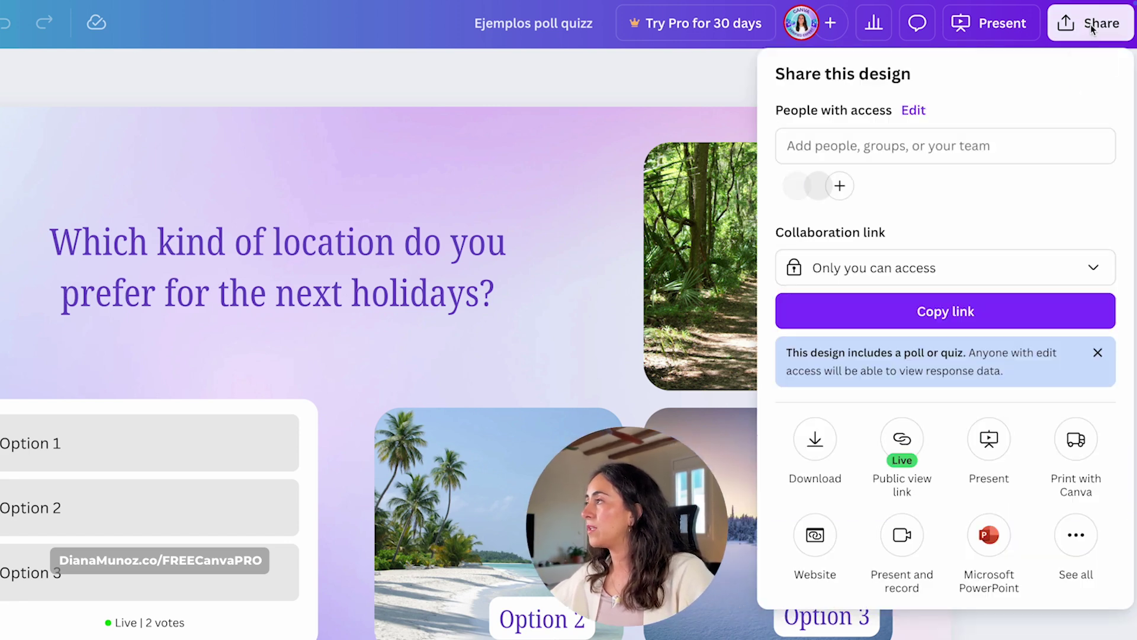
pyautogui.click(917, 460)
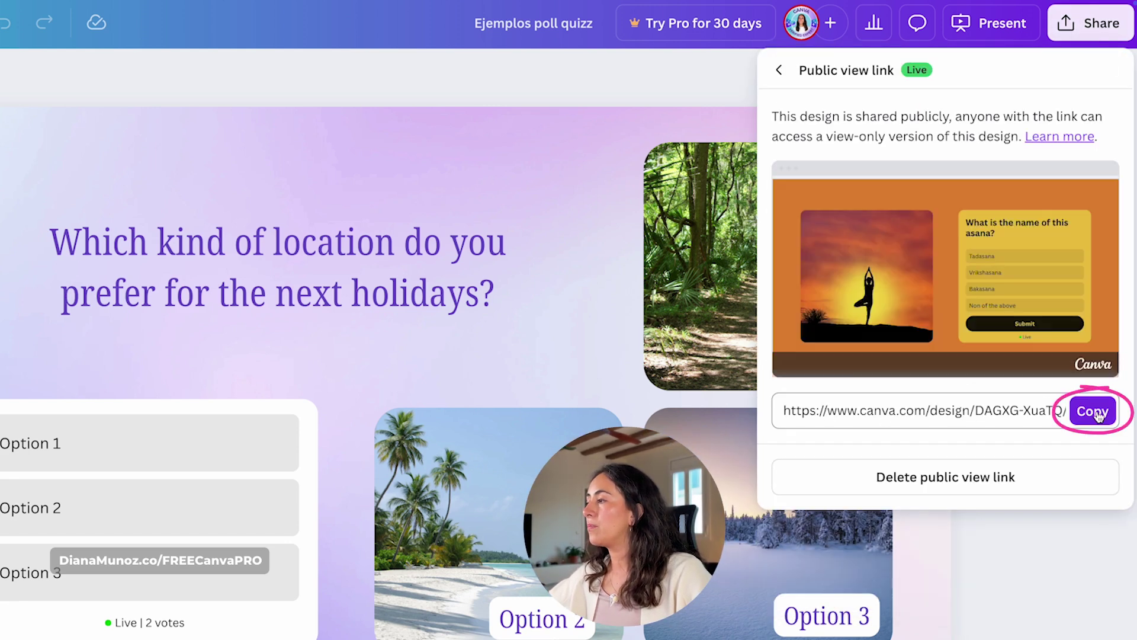
pyautogui.click(1100, 412)
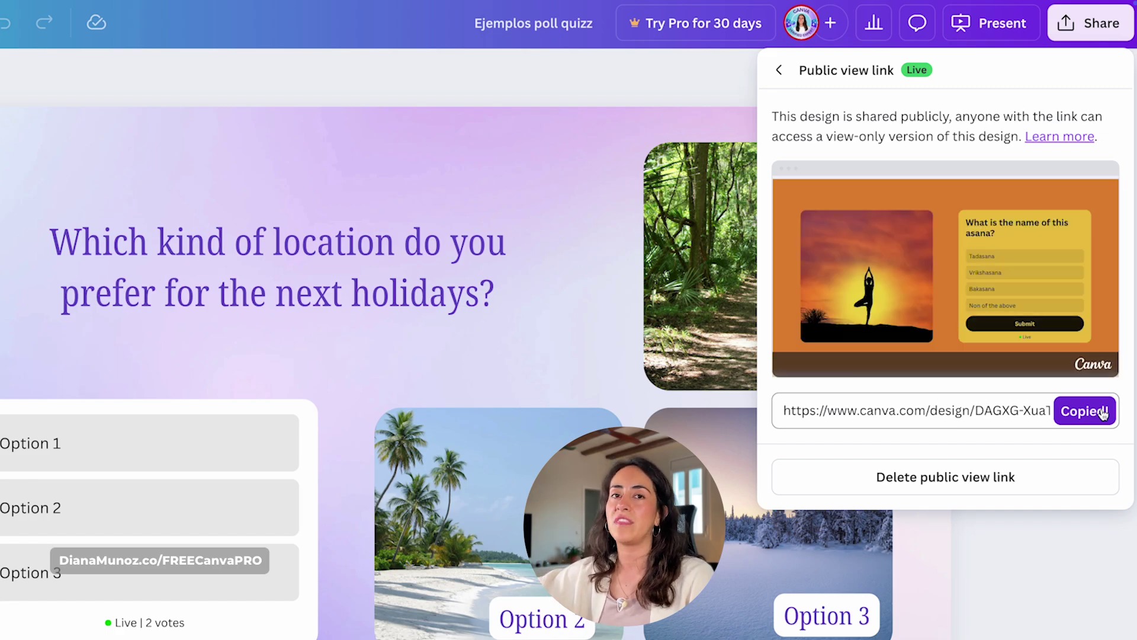
# Open the copied link in a new incognito browser window and vote for Option 2 in the holiday location poll
pyautogui.press('super+shift+n')
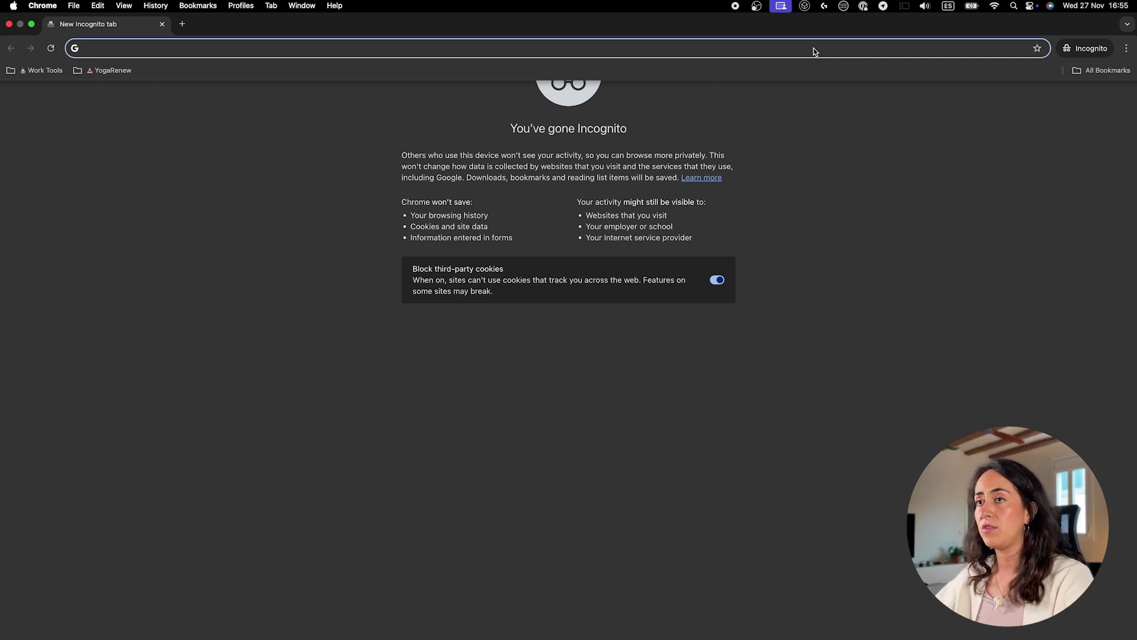
pyautogui.hotkey('ctrl', 'v')
pyautogui.press('Return')
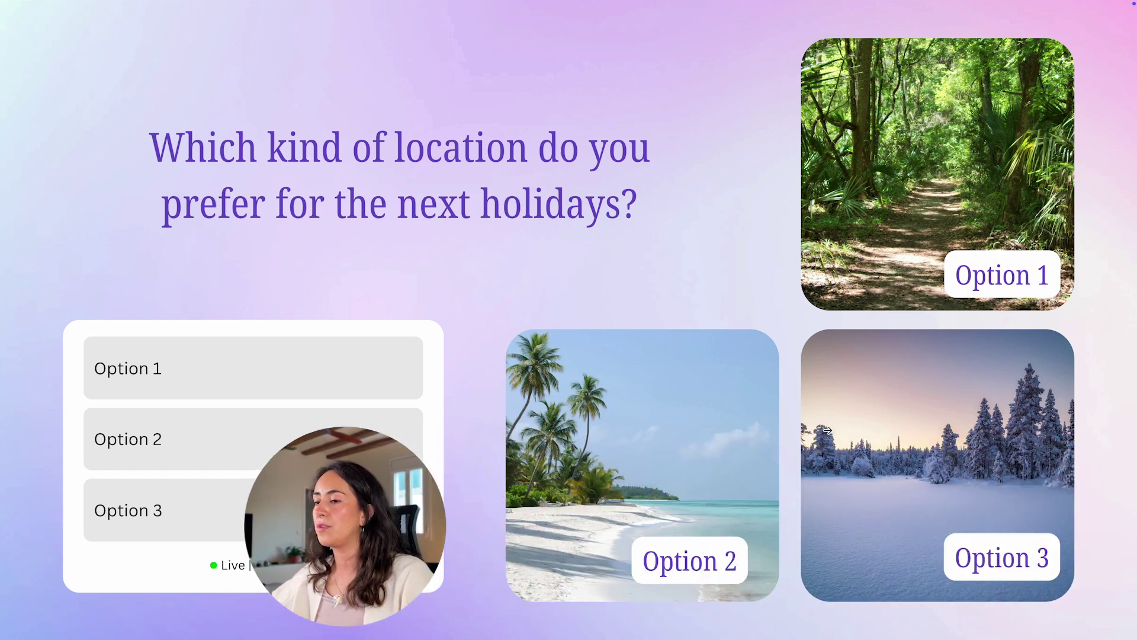
pyautogui.click(226, 434)
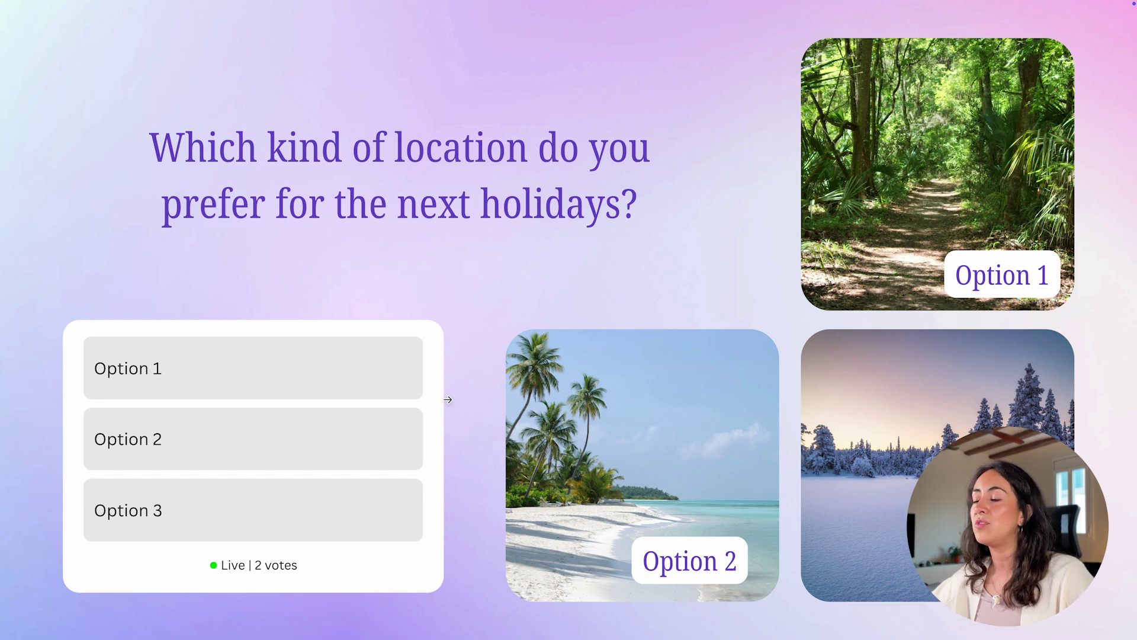
pyautogui.click(287, 436)
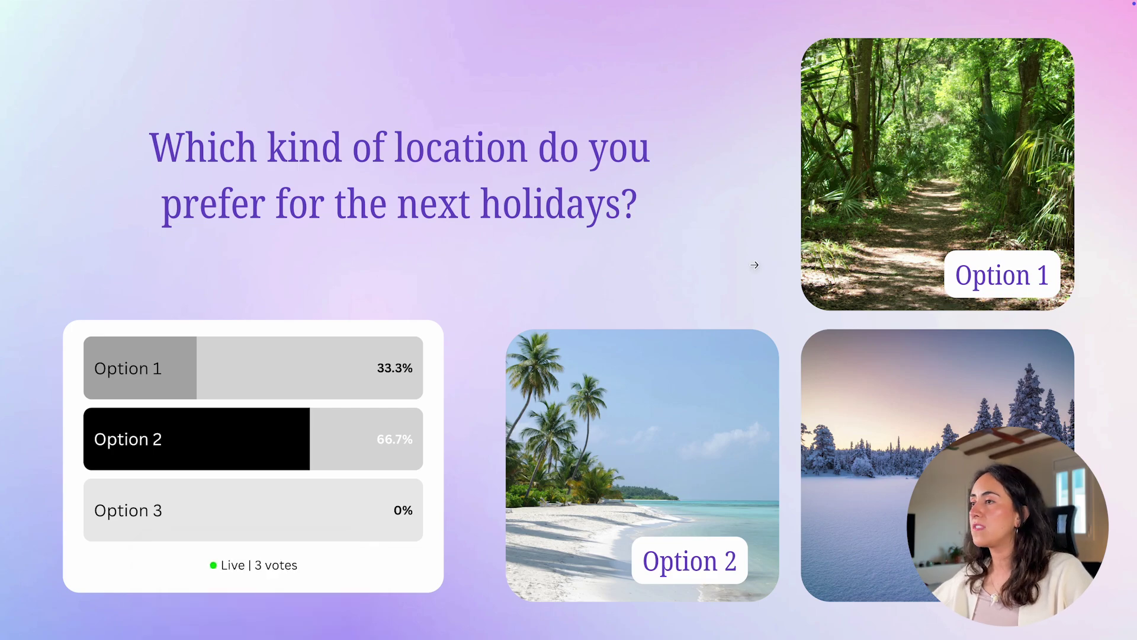
# Go to the asana quiz page, choose Vrikshasana as the answer and submit it
pyautogui.click(755, 265)
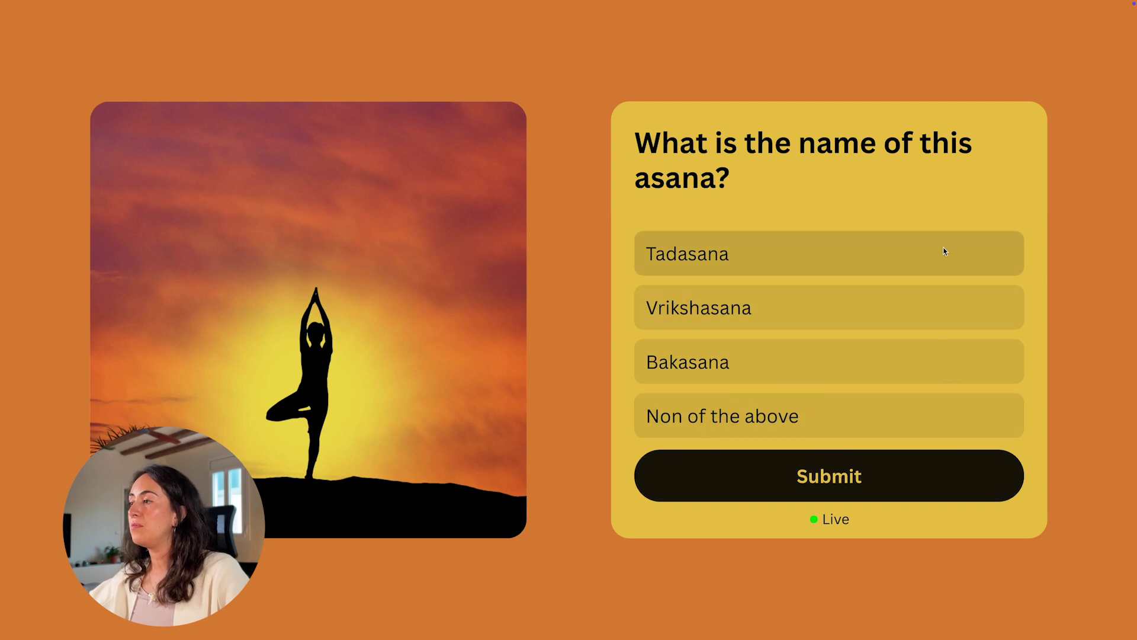
pyautogui.click(922, 375)
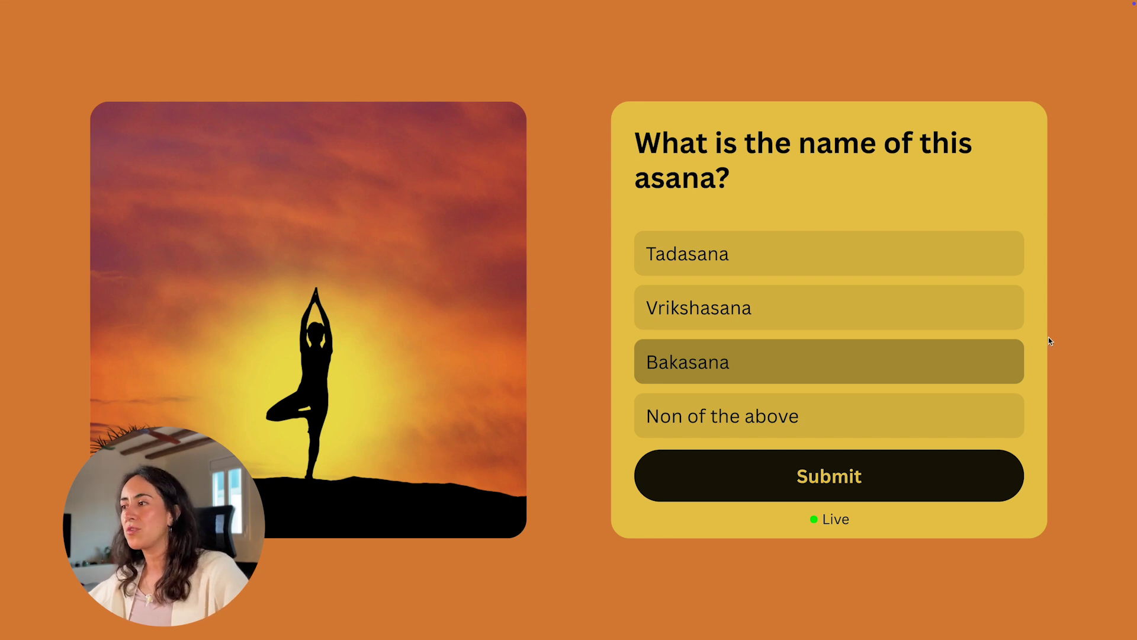
pyautogui.click(1001, 299)
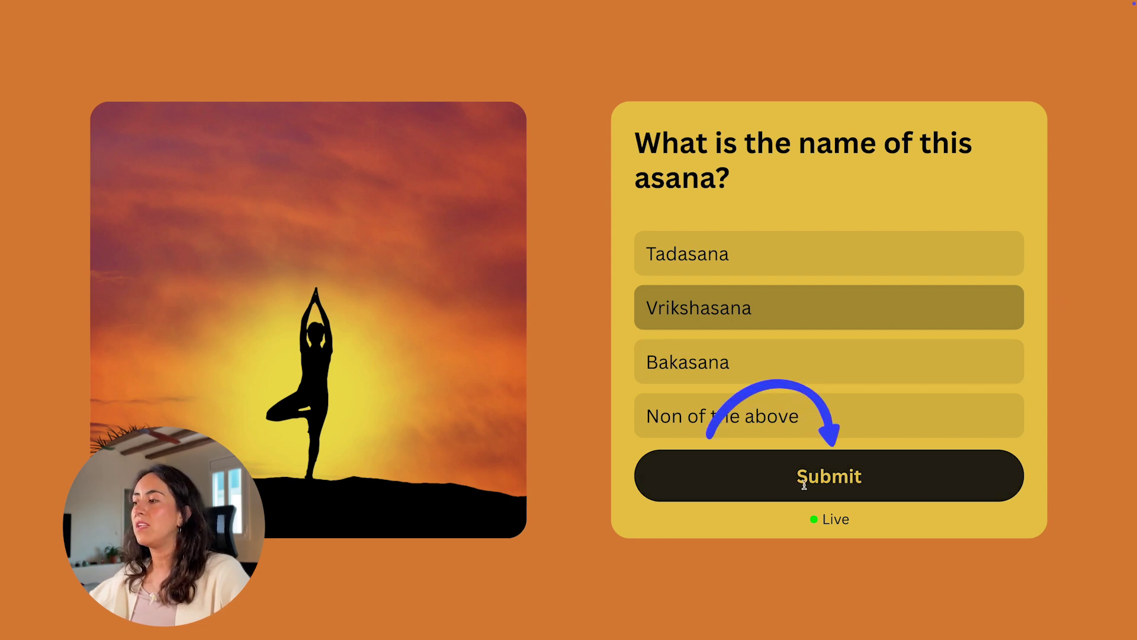
pyautogui.click(889, 484)
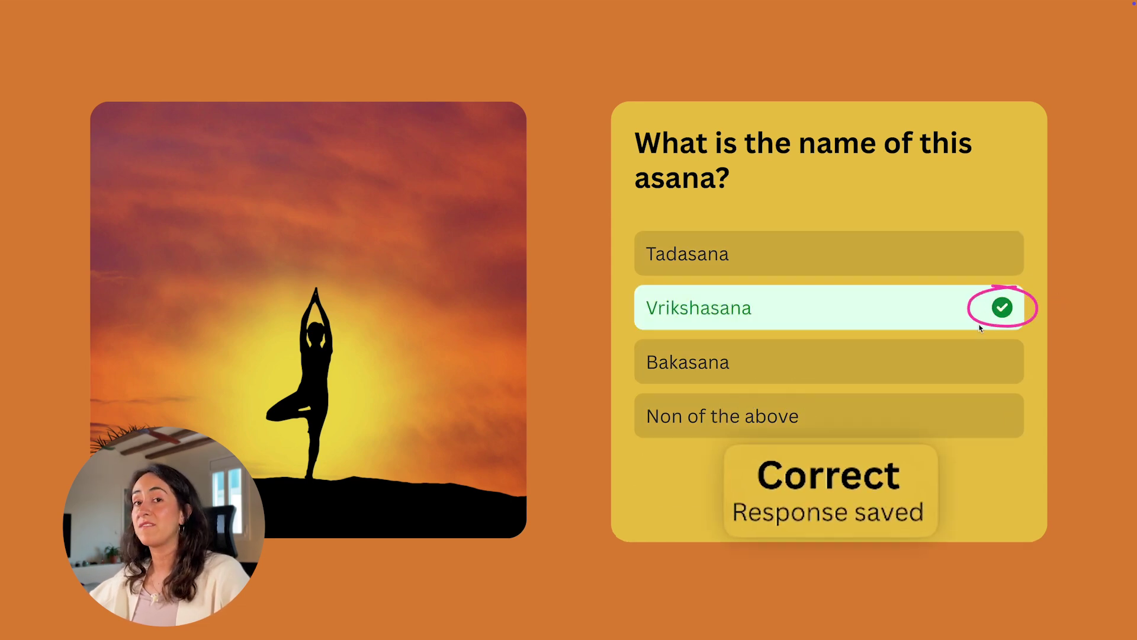
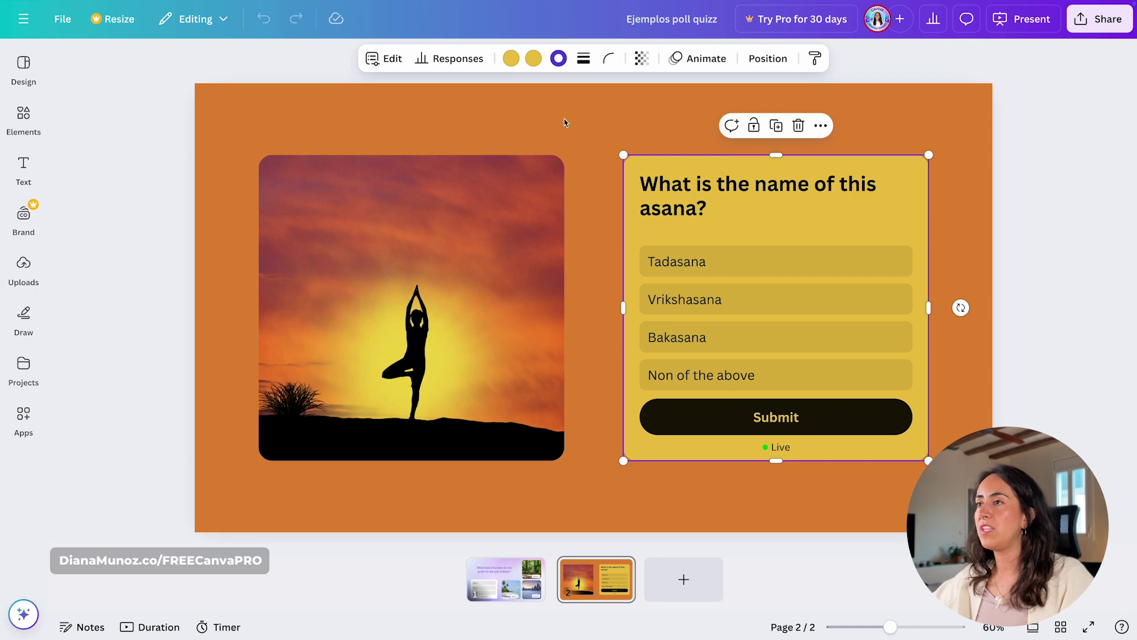
# Examine the asana quiz's result summary and individual responses in the Canva editor
pyautogui.click(450, 59)
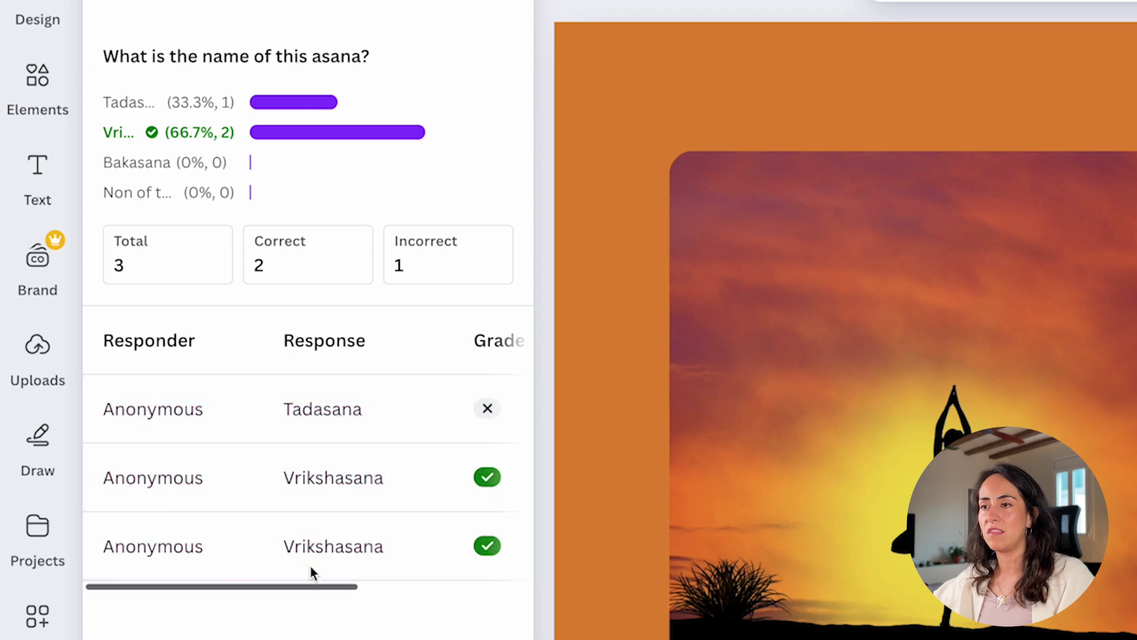
pyautogui.moveTo(318, 588); pyautogui.dragTo(310, 619)
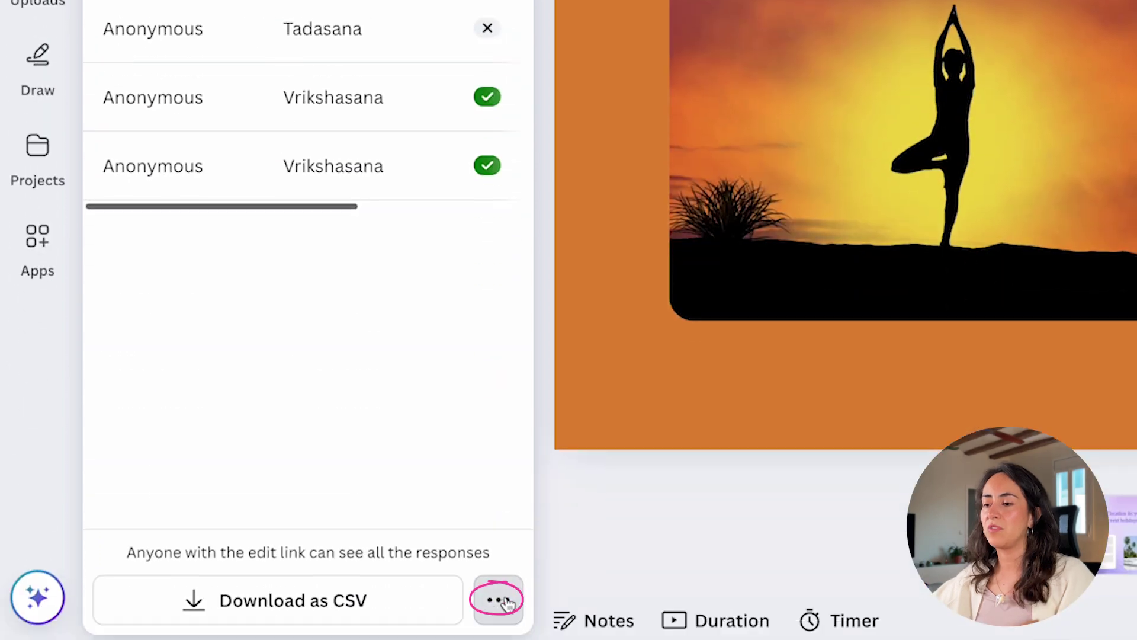
pyautogui.click(498, 600)
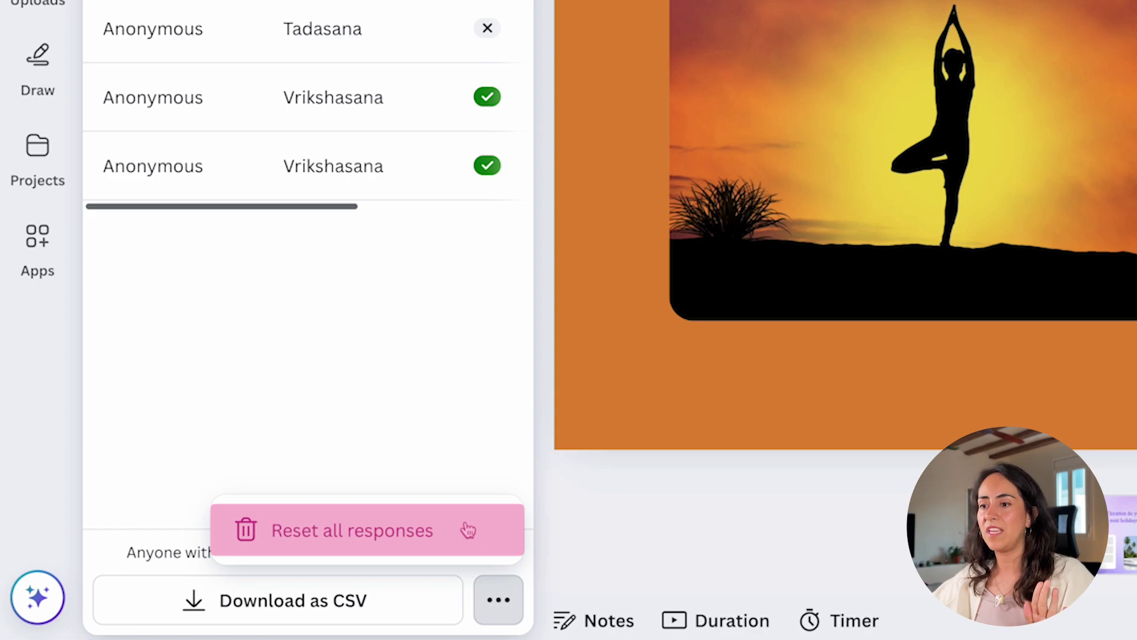
pyautogui.click(319, 533)
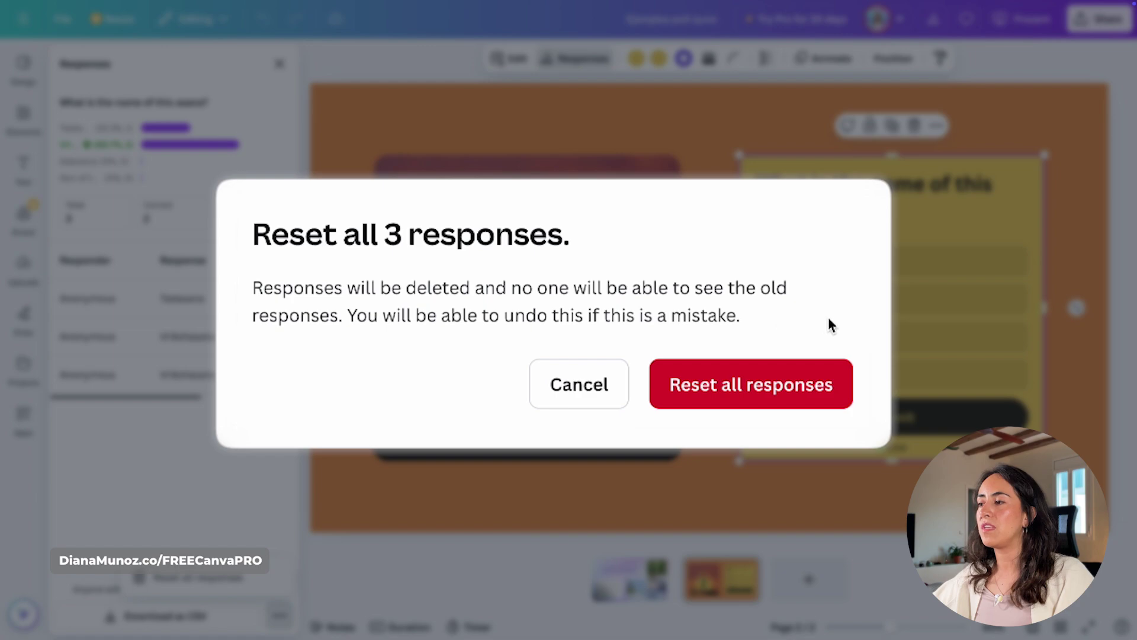
pyautogui.click(579, 386)
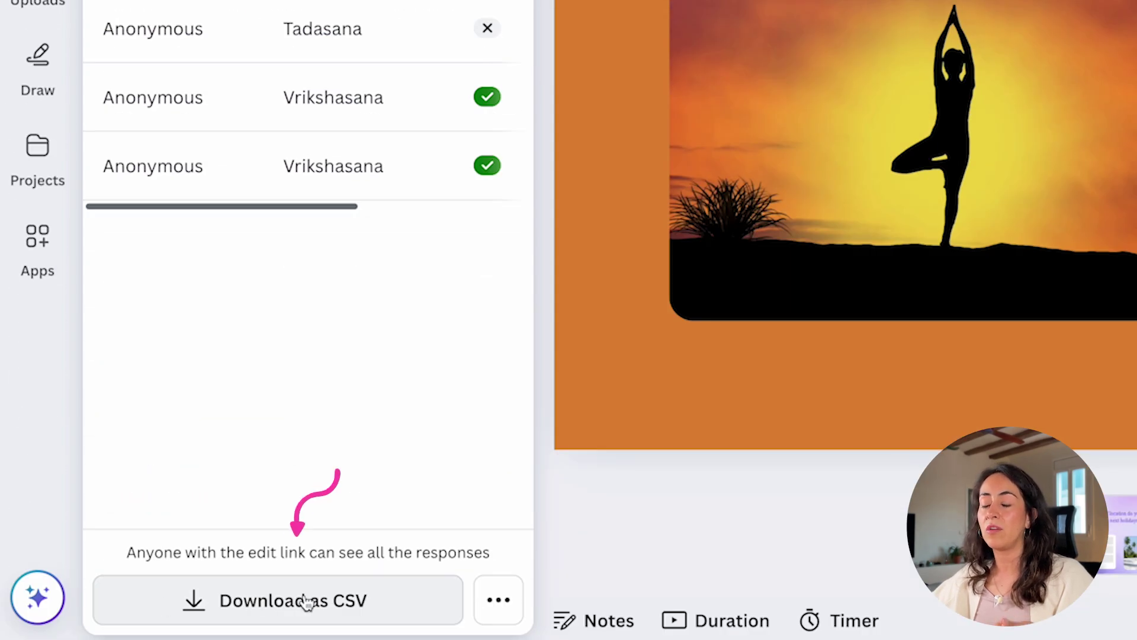
# Reset all responses of the asana quiz and return to its public view in the incognito window
pyautogui.click(498, 600)
pyautogui.click(452, 546)
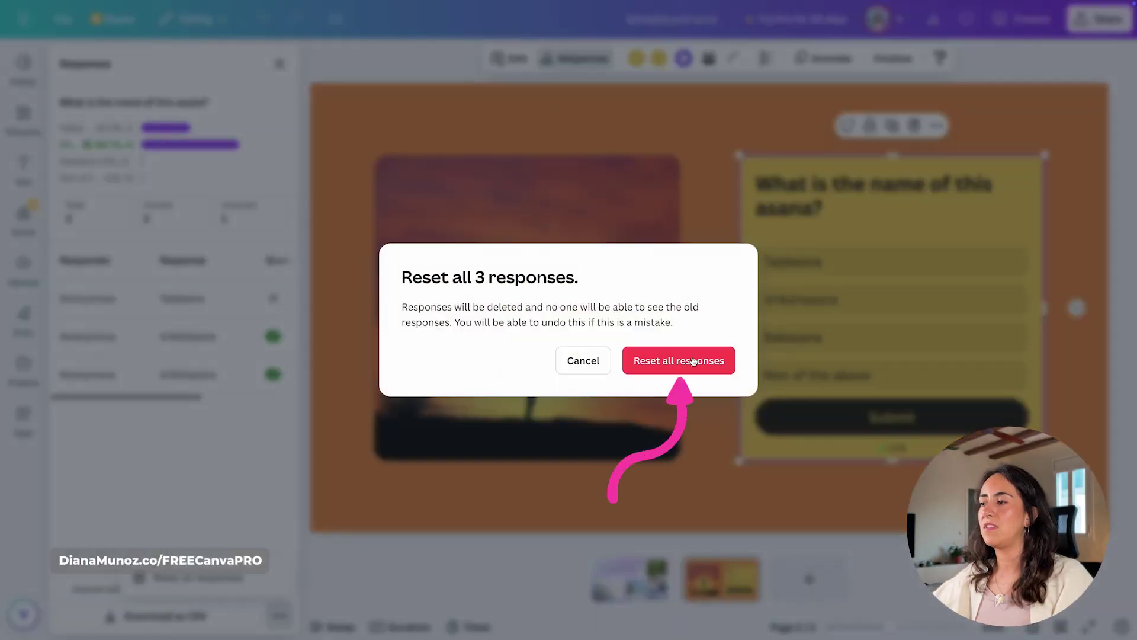
pyautogui.click(693, 361)
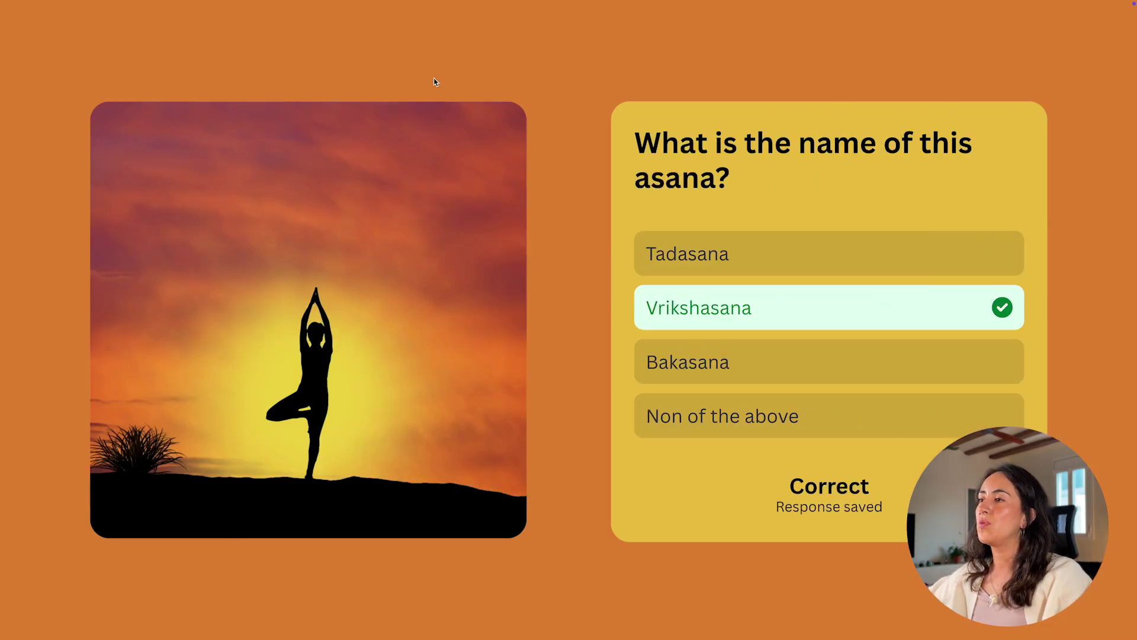
pyautogui.moveTo(356, 3)
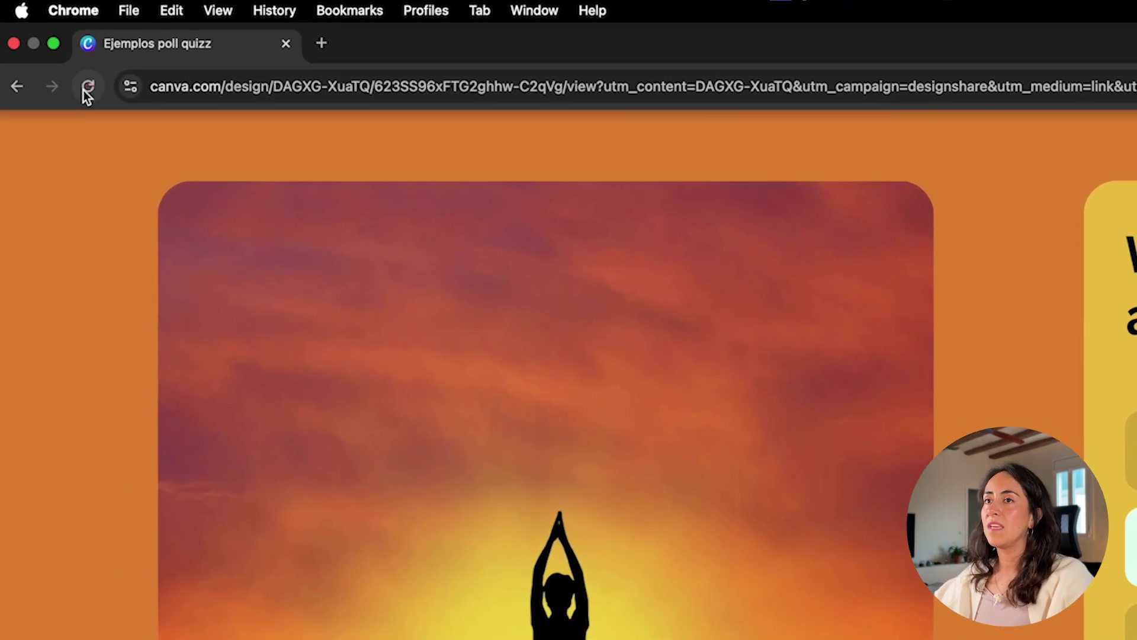
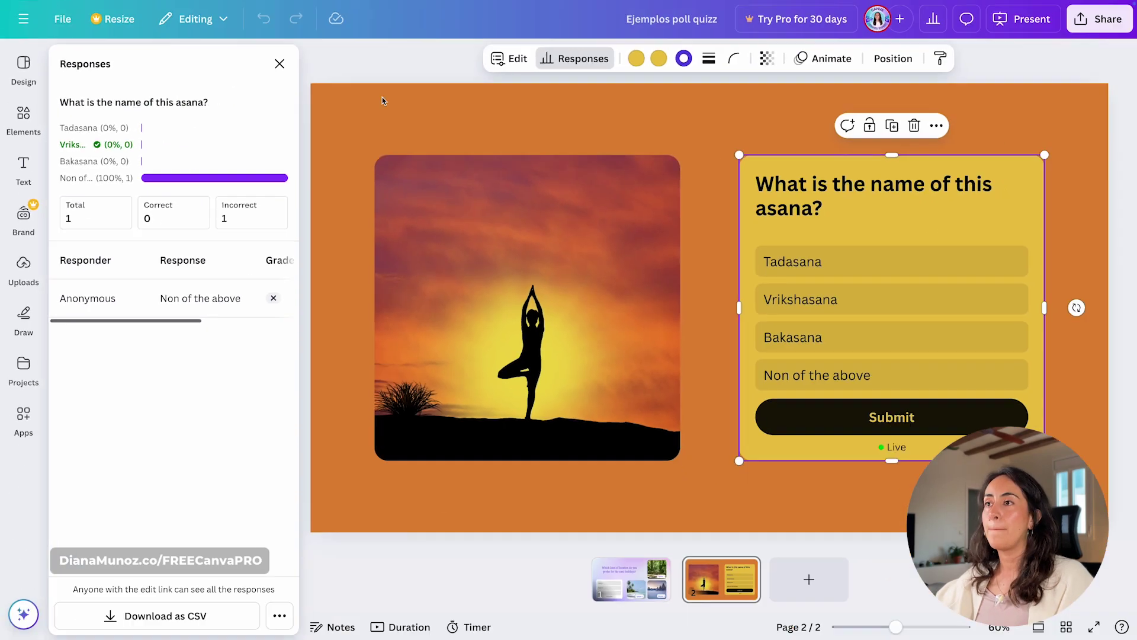
# Look at the sharing options of the quiz design in the Canva editor and close them
pyautogui.click(706, 0)
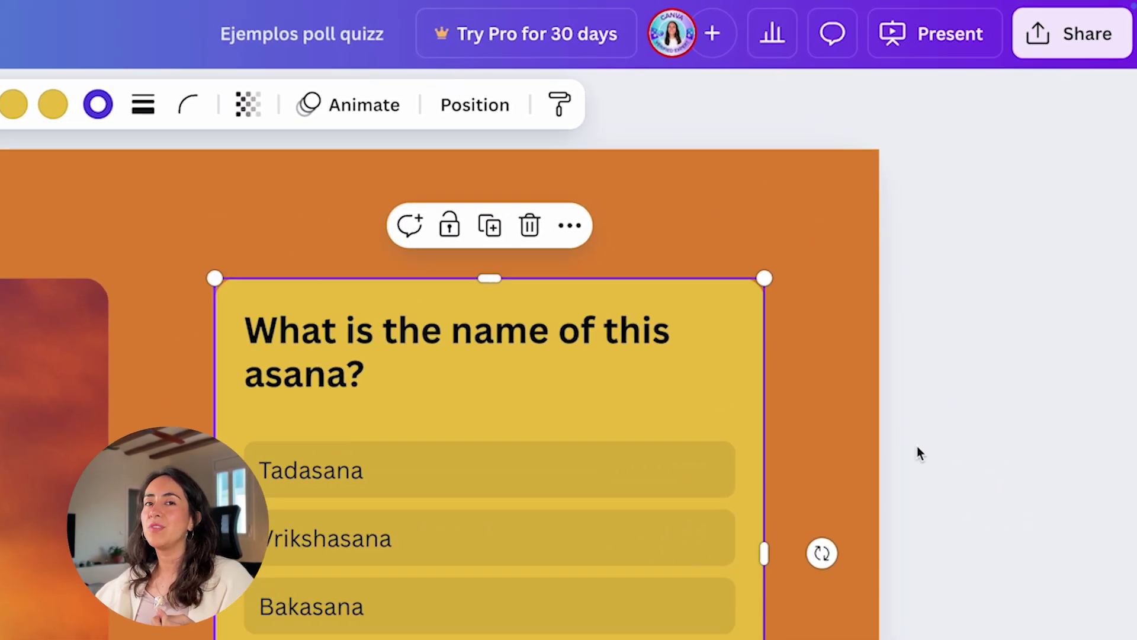
pyautogui.click(1067, 33)
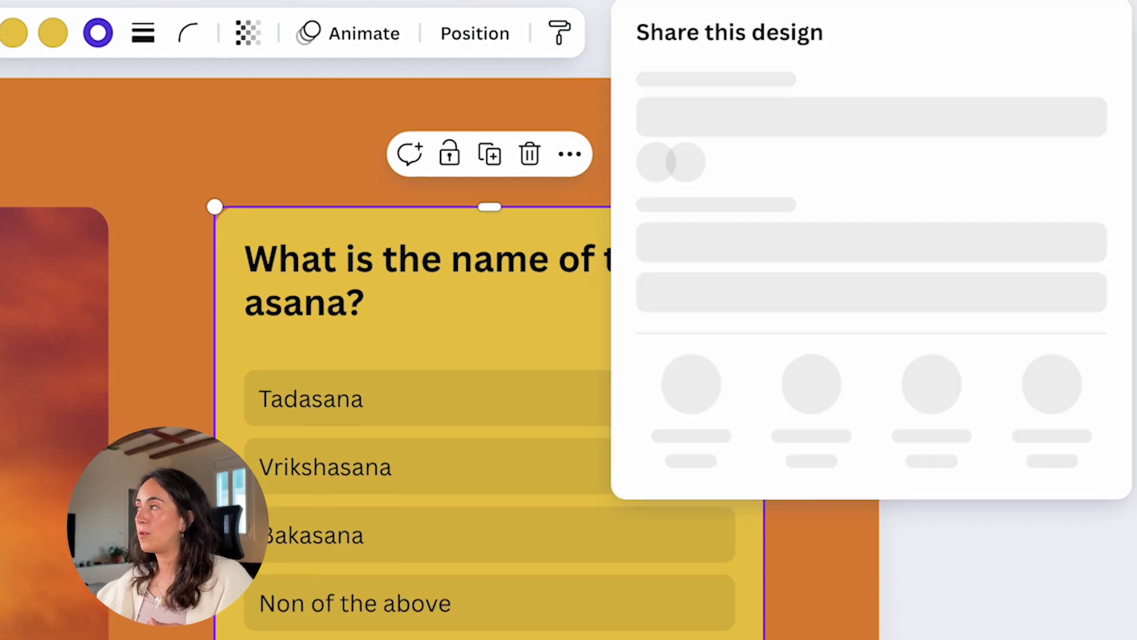
pyautogui.press('Escape')
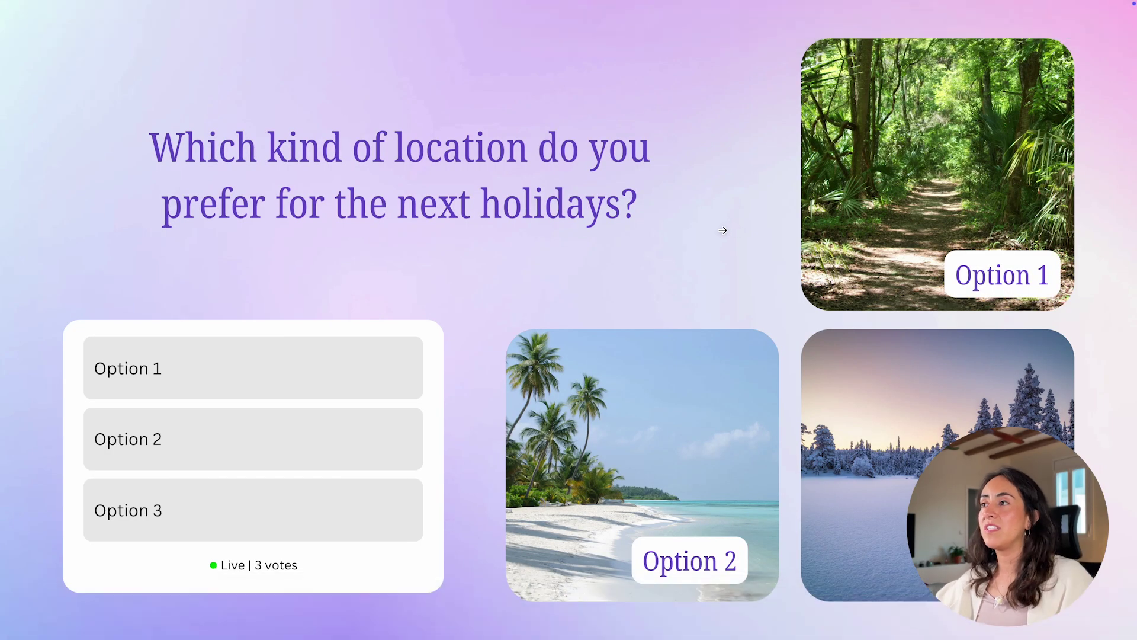
# In the design's public view, submit Vrikshasana as the answer on the asana quiz page and leave the view
pyautogui.click(741, 220)
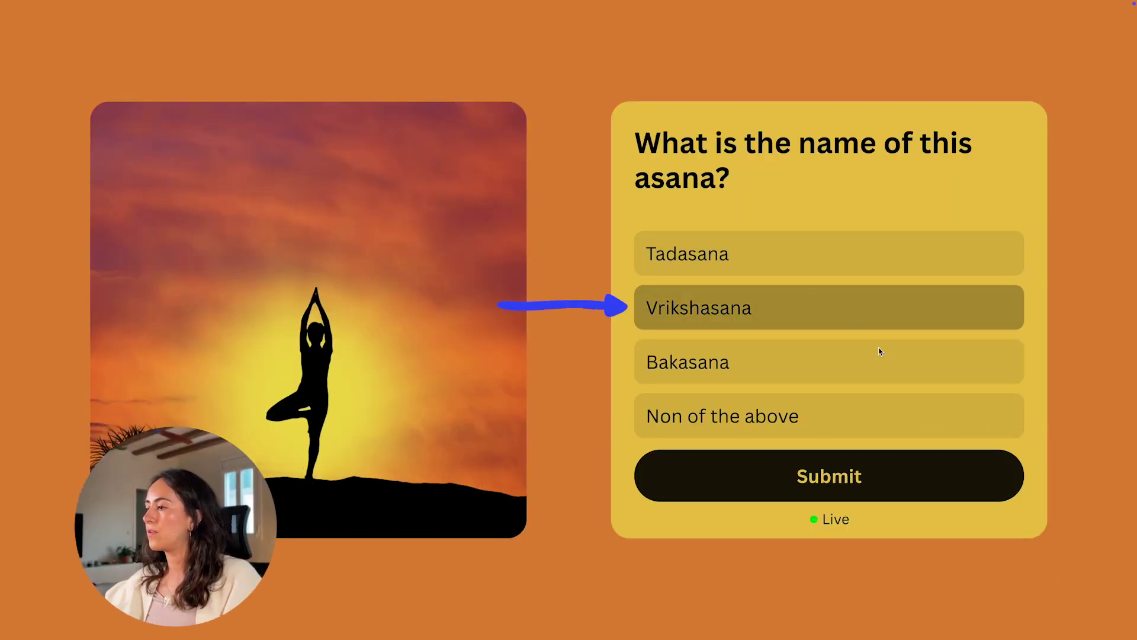
pyautogui.click(905, 474)
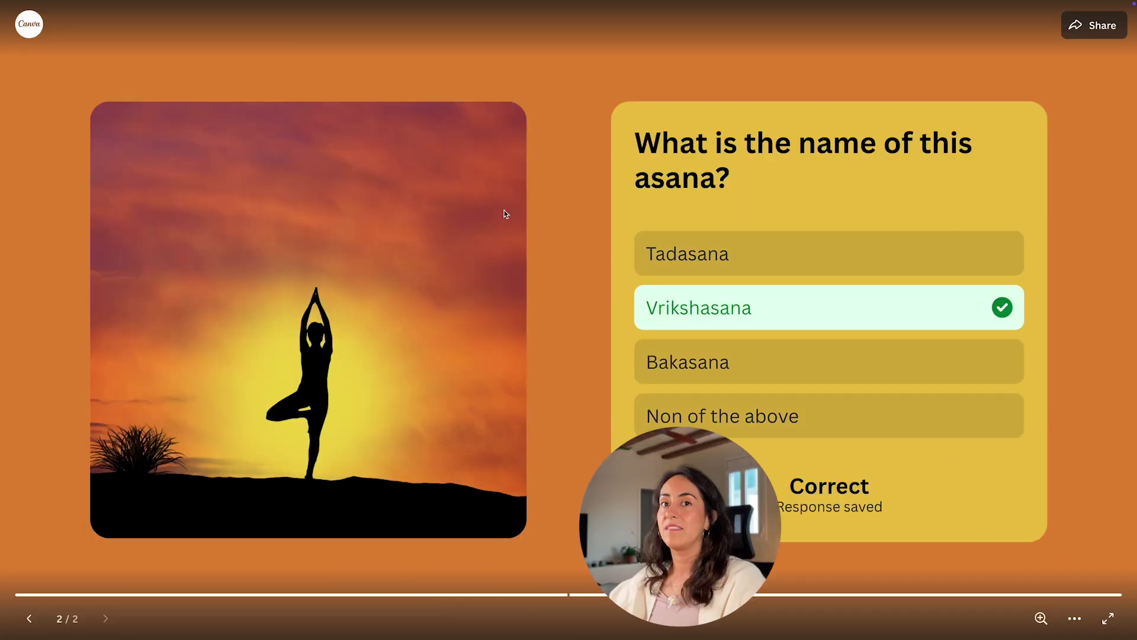
pyautogui.press('Escape')
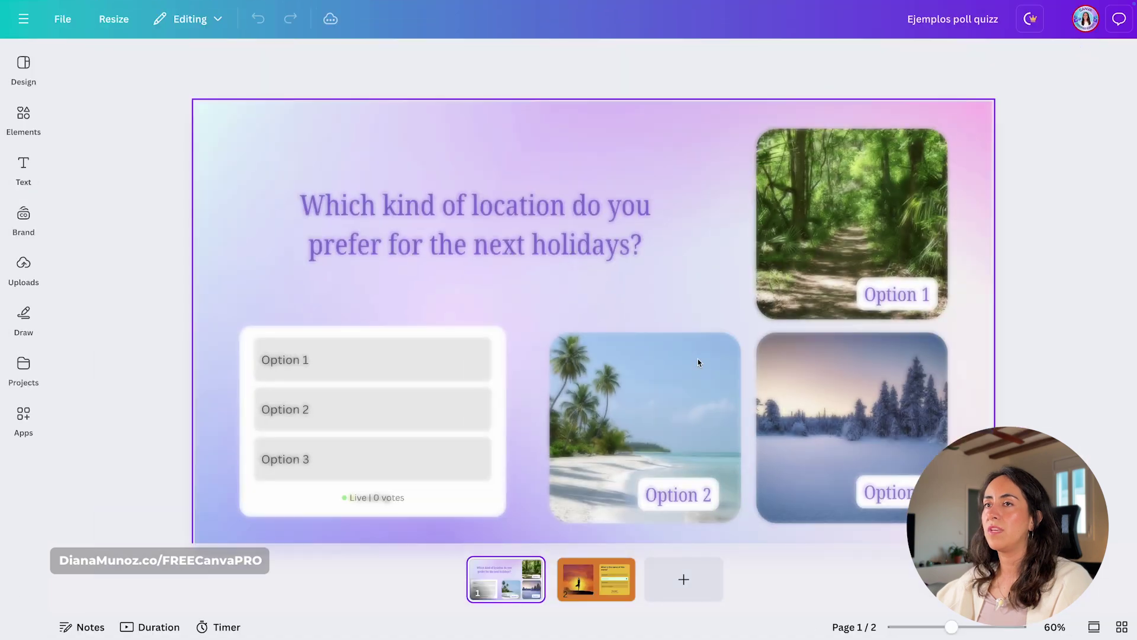
# Examine the responses to the asana quiz on page 2 of the design
pyautogui.click(596, 579)
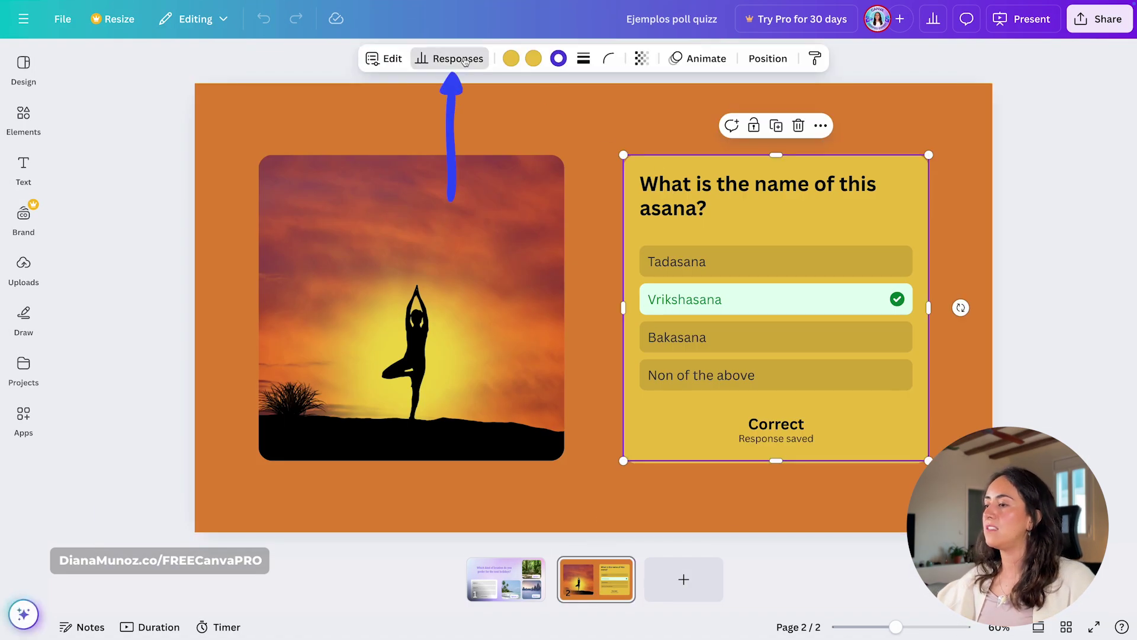
pyautogui.click(458, 58)
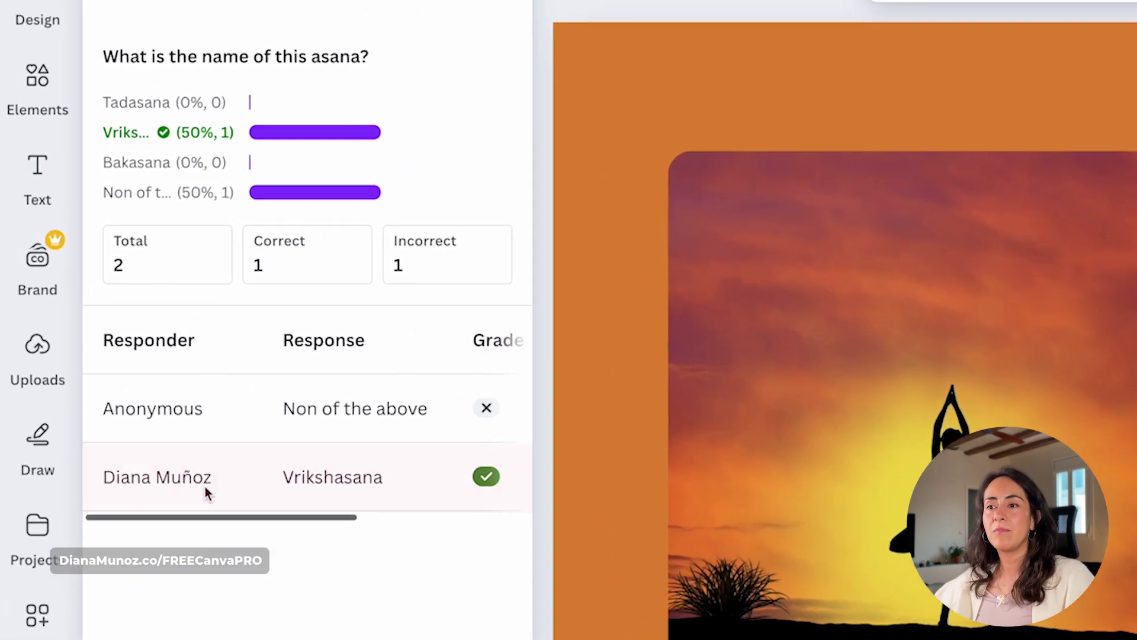
# Add a blank third page to the design and show all quiz templates in the Polls & Quizzes elements
pyautogui.click(228, 478)
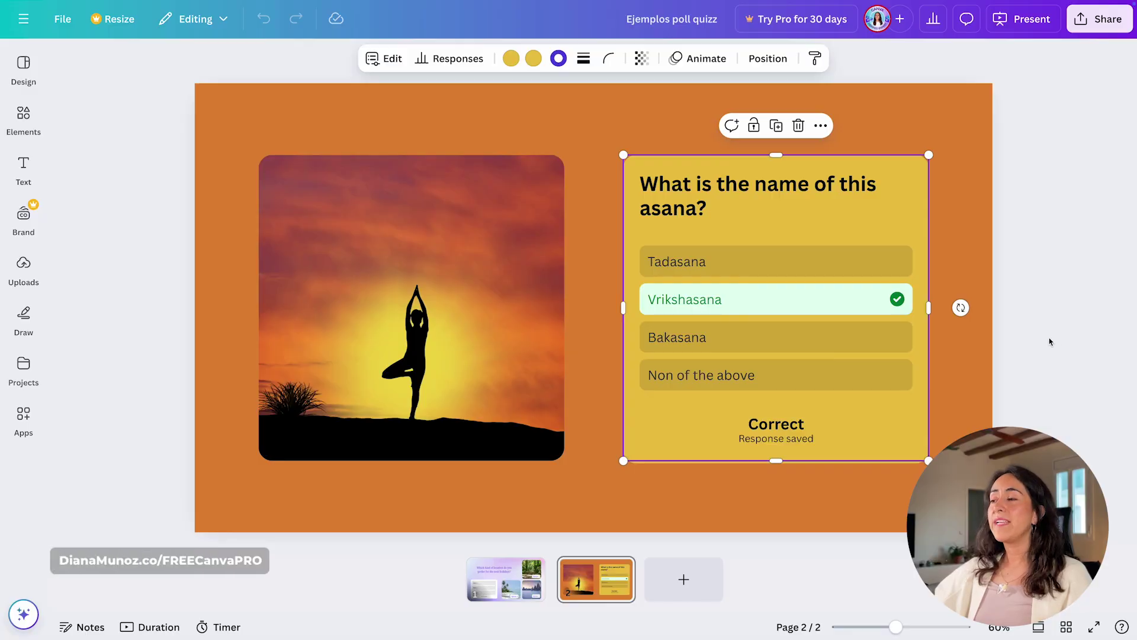
pyautogui.click(698, 597)
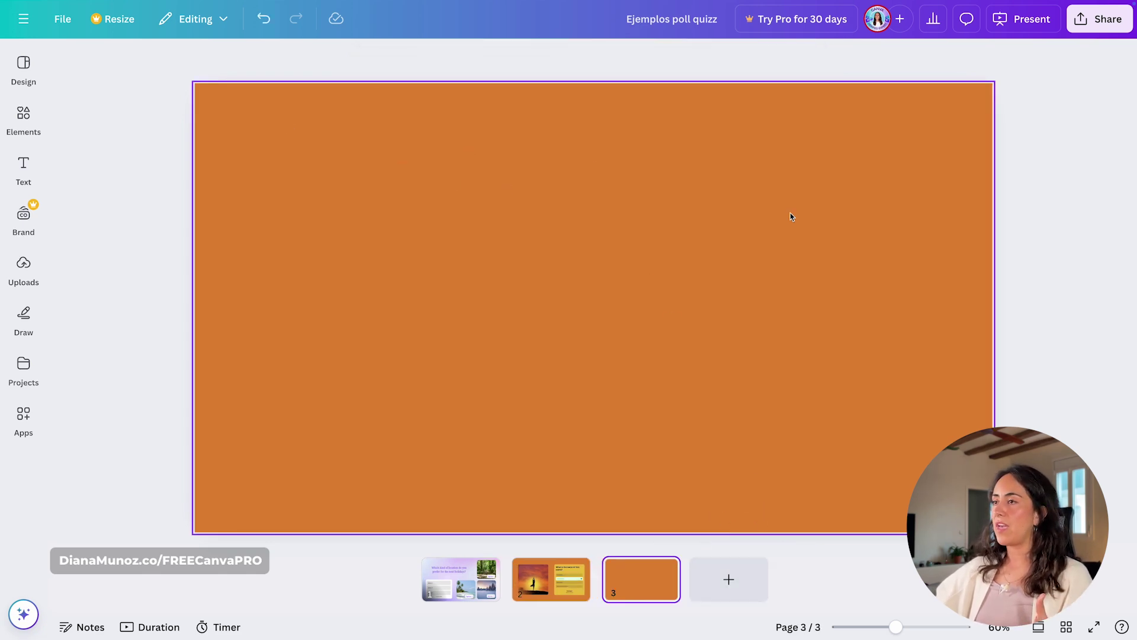
pyautogui.click(24, 118)
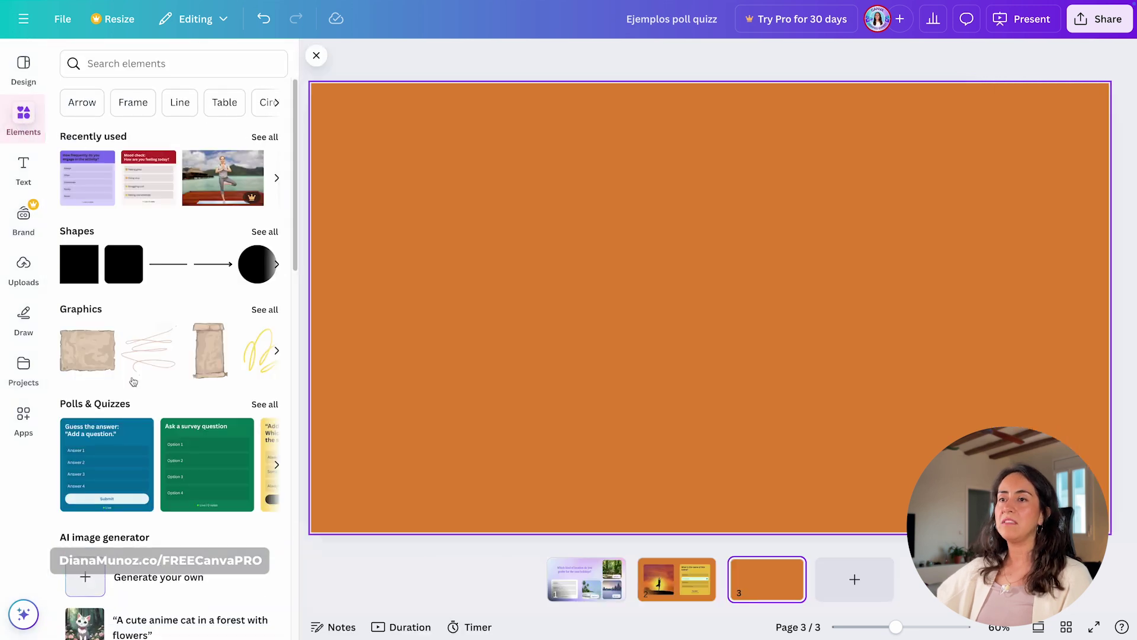
pyautogui.click(265, 404)
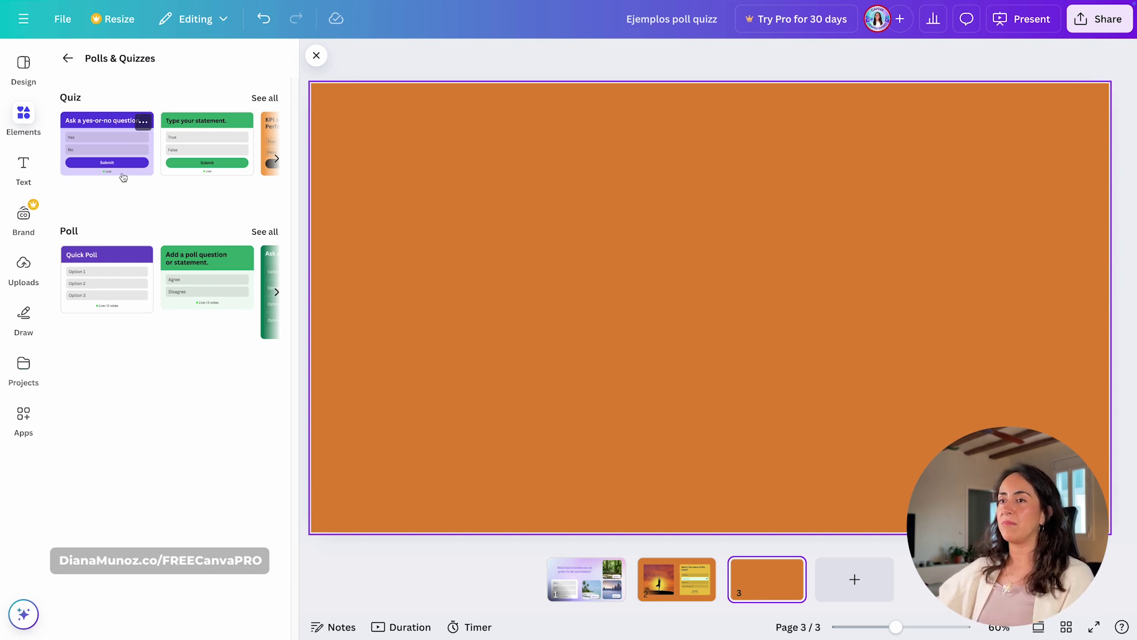
pyautogui.click(267, 97)
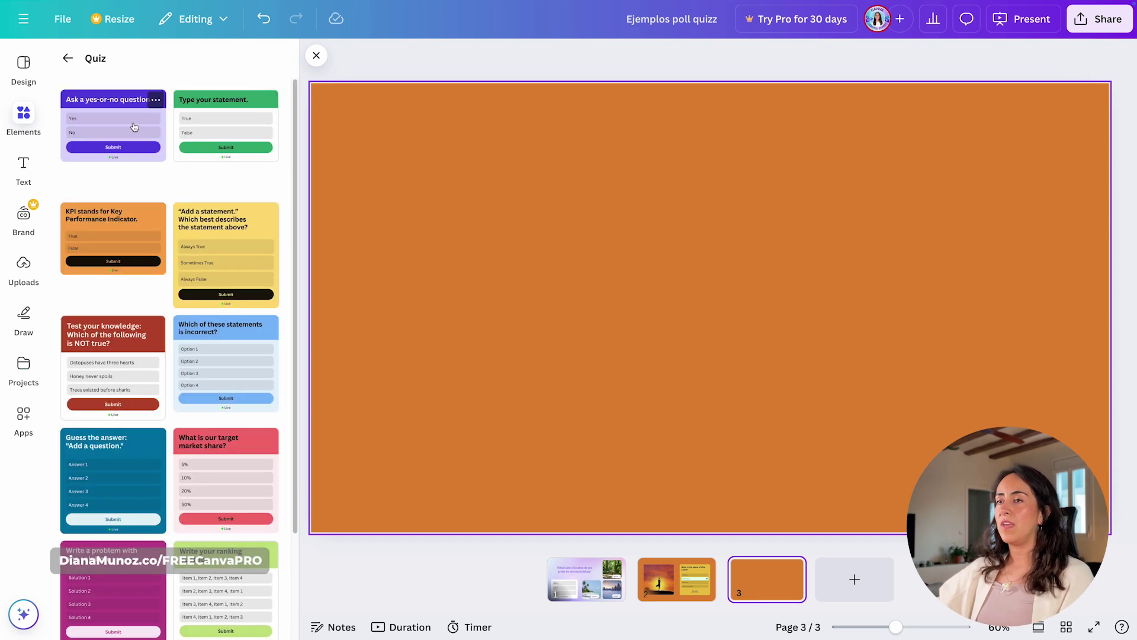
# Insert the yes-or-no, Type your statement, KPI, Add a statement, Test your knowledge and Which of these statements is incorrect quizzes on page 3
pyautogui.click(135, 133)
pyautogui.click(202, 128)
pyautogui.click(155, 212)
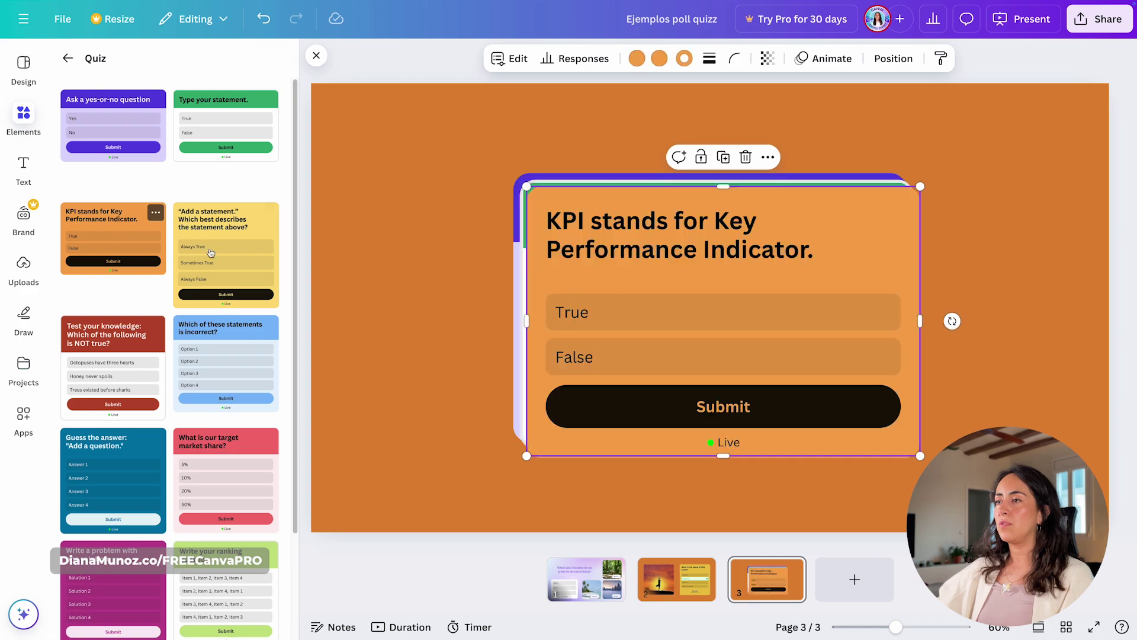
pyautogui.click(195, 243)
pyautogui.click(156, 329)
pyautogui.click(201, 328)
# Insert the Guess the answer, target market share, Write a problem and Write your ranking question quizzes on page 3
pyautogui.click(118, 447)
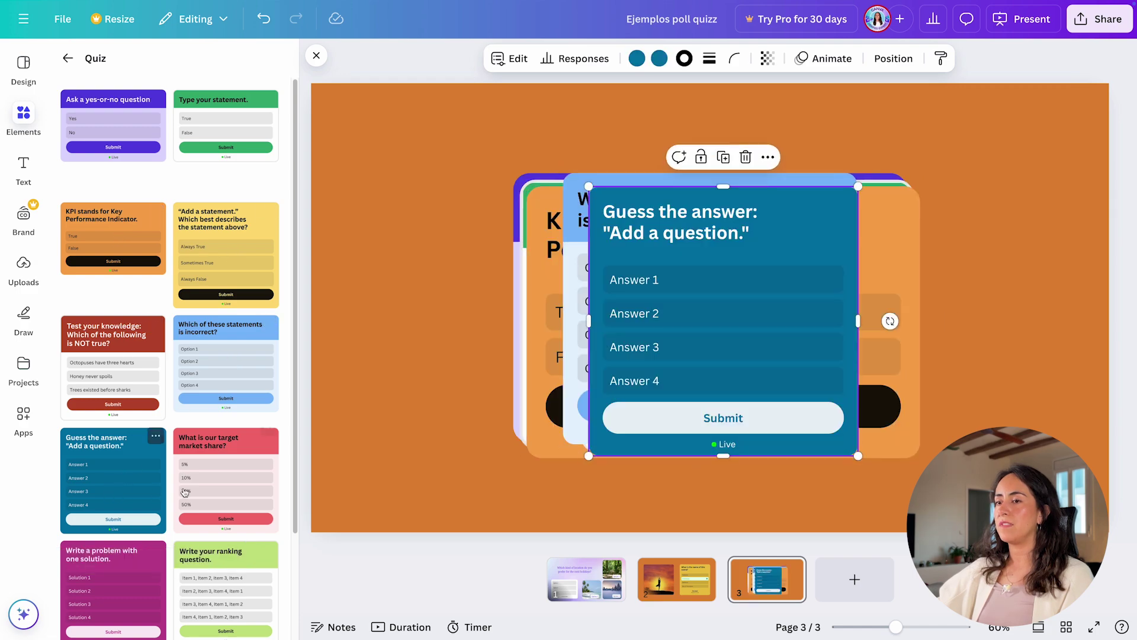
pyautogui.click(192, 450)
pyautogui.click(125, 610)
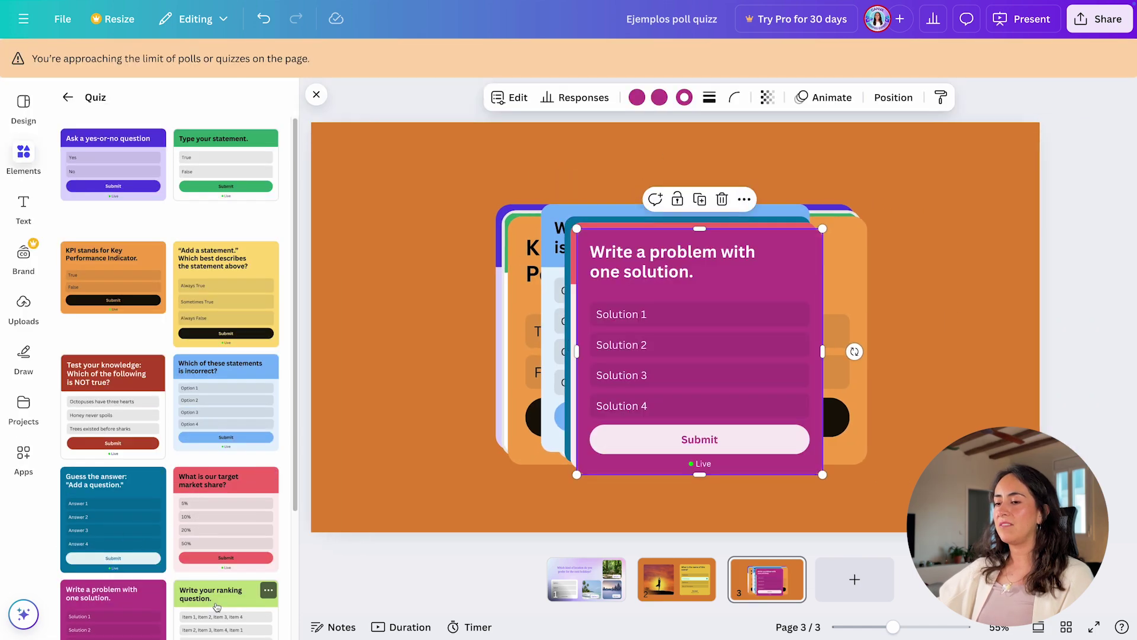
pyautogui.click(212, 599)
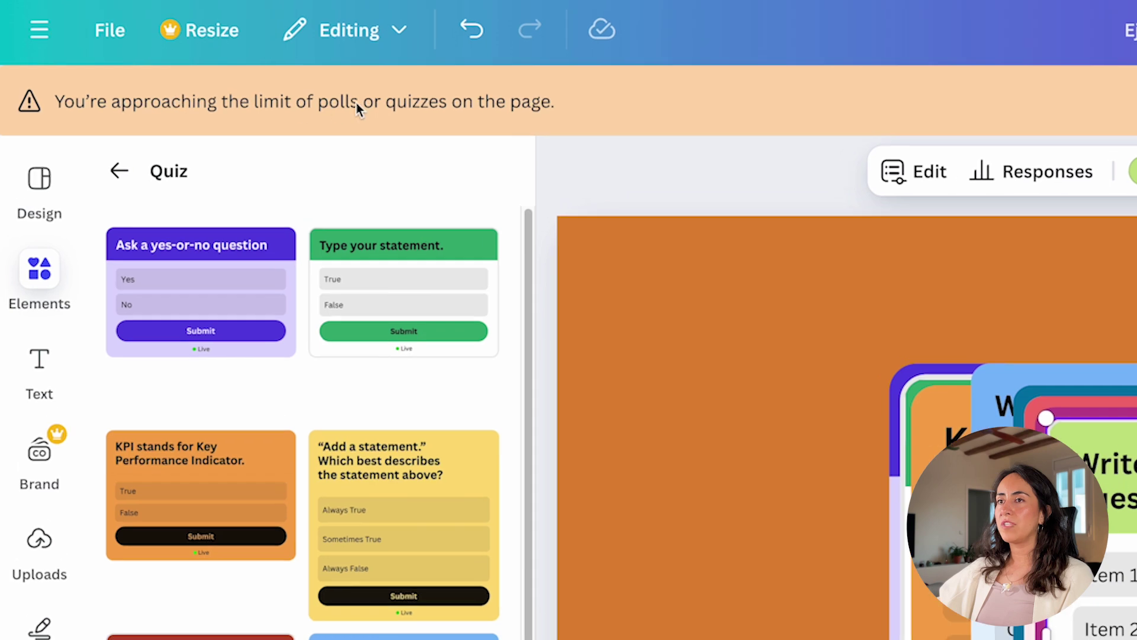
# Try adding the "When you're anxious" quiz as an eleventh quiz on page 3 and delete it again
pyautogui.scroll(-5, 420, 569)
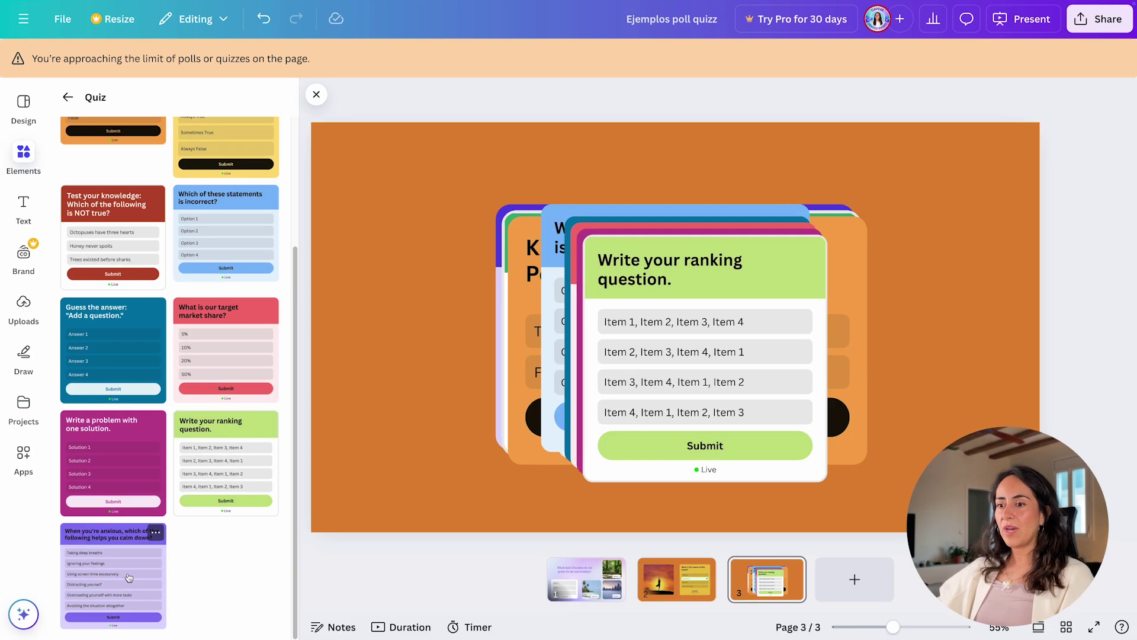
pyautogui.click(131, 566)
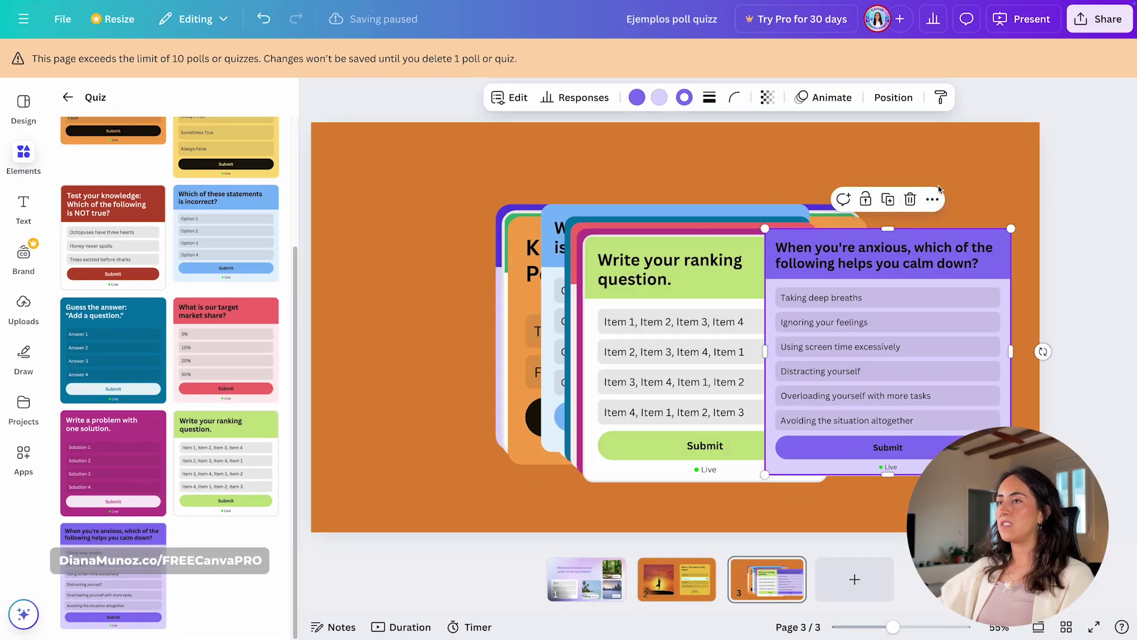
pyautogui.click(910, 199)
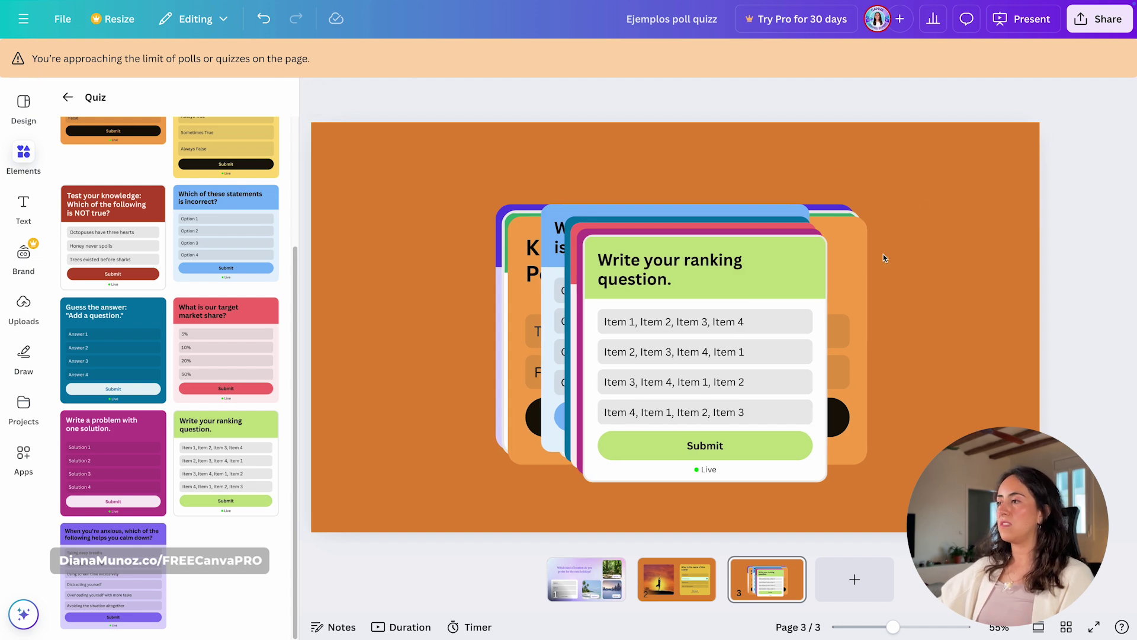
# Delete every quiz on page 3 except the ranking quiz and centre that quiz on the page
pyautogui.moveTo(726, 382); pyautogui.dragTo(896, 298)
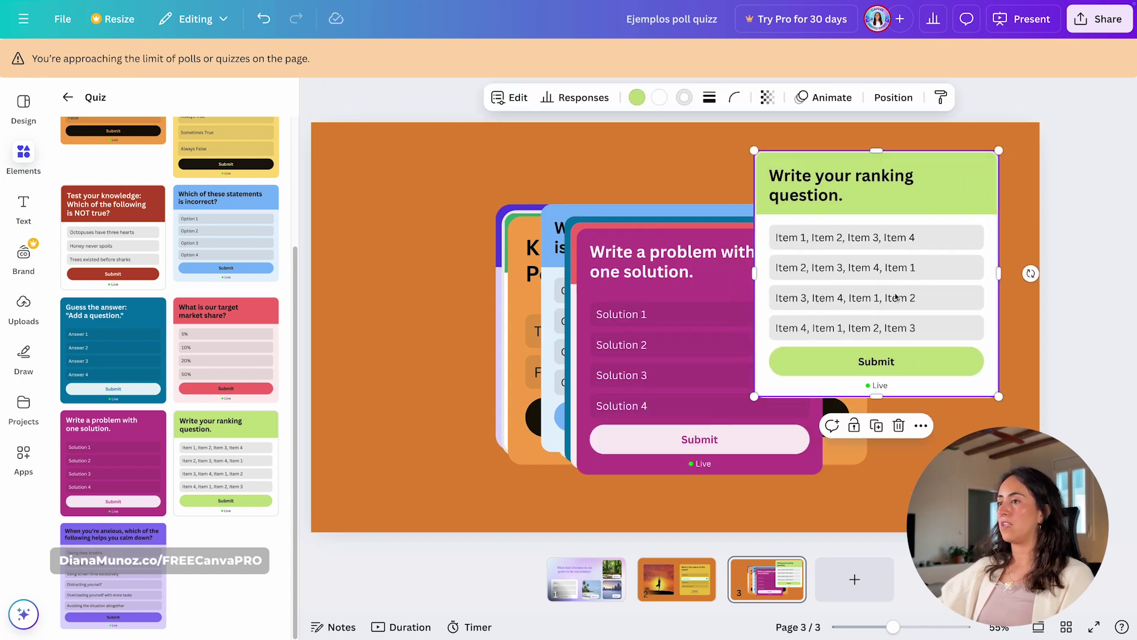
pyautogui.moveTo(627, 158); pyautogui.dragTo(706, 411)
pyautogui.press('Delete')
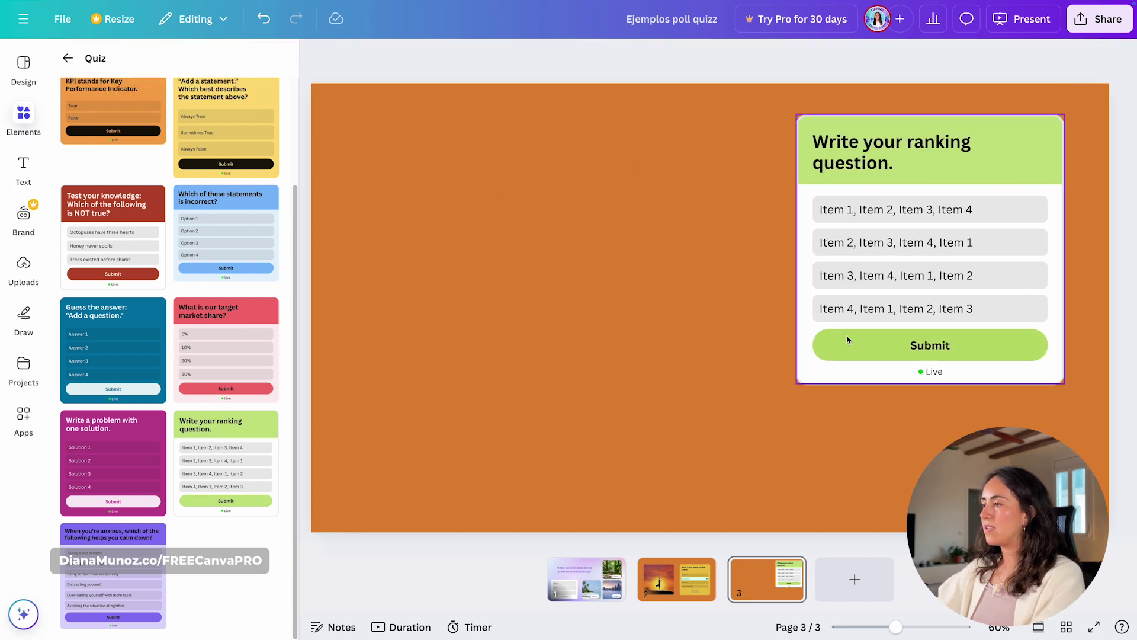
pyautogui.moveTo(994, 314); pyautogui.dragTo(774, 373)
pyautogui.click(312, 52)
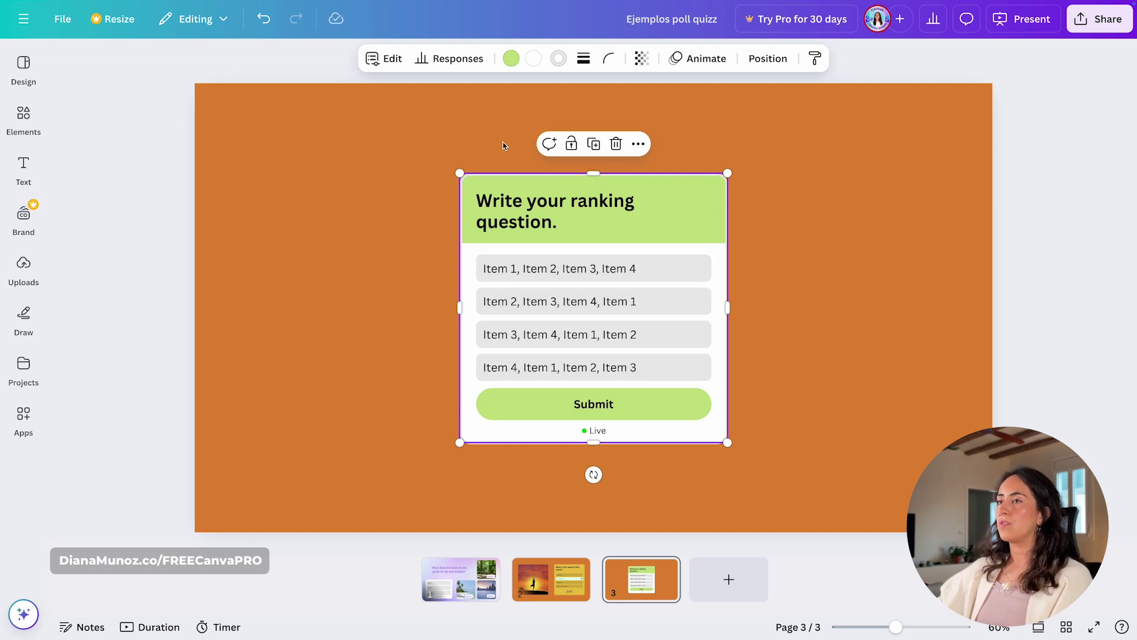
# Try extending the ranking quiz with six new answer options, for ten options in all
pyautogui.click(384, 58)
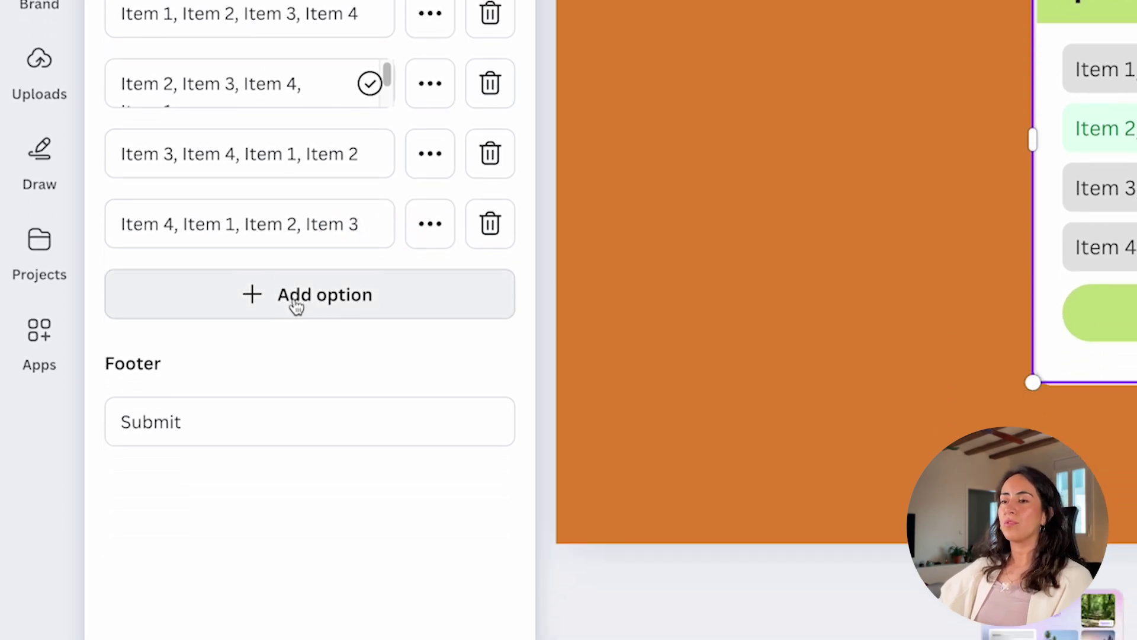
pyautogui.click(297, 306)
pyautogui.click(286, 363)
pyautogui.click(294, 443)
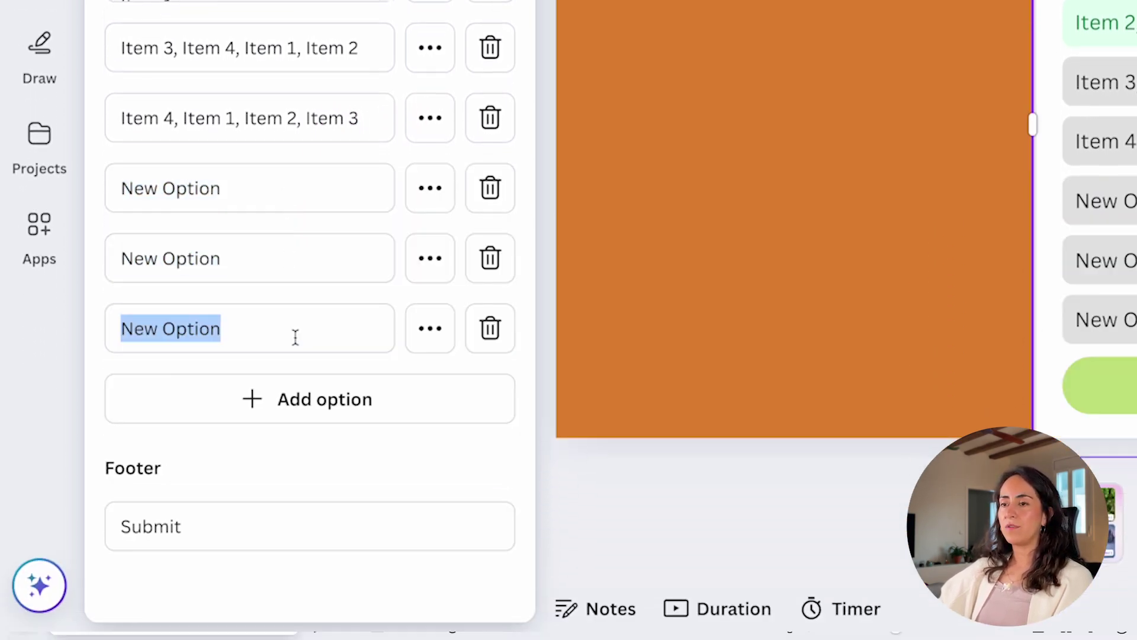
pyautogui.click(316, 409)
pyautogui.click(329, 472)
pyautogui.click(350, 528)
pyautogui.scroll(-2, 358, 474)
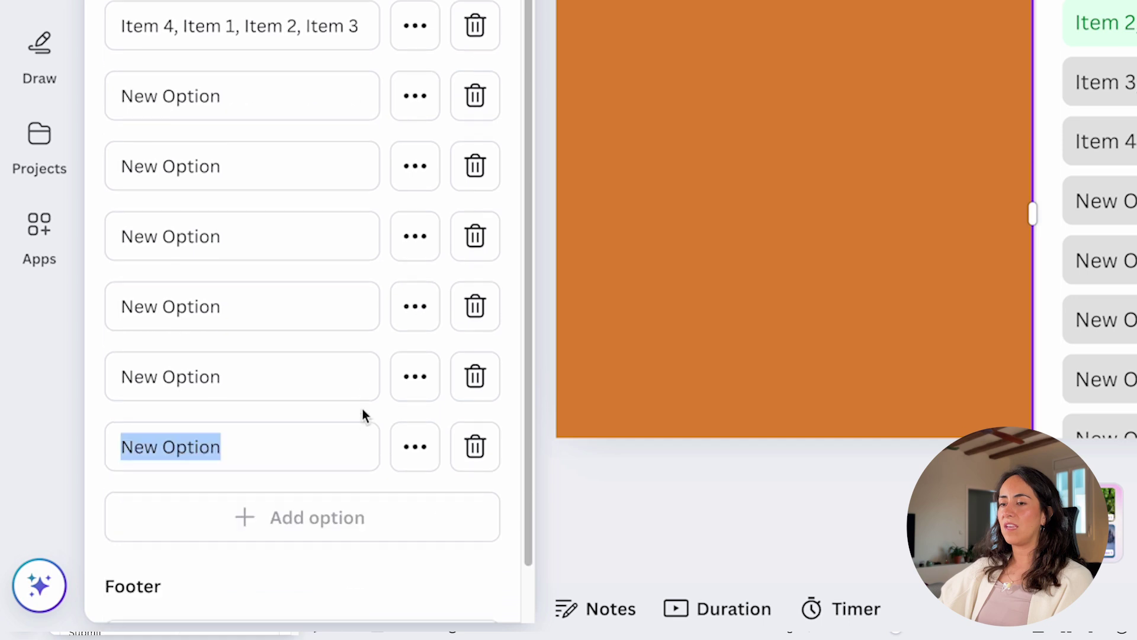
pyautogui.scroll(-1, 361, 433)
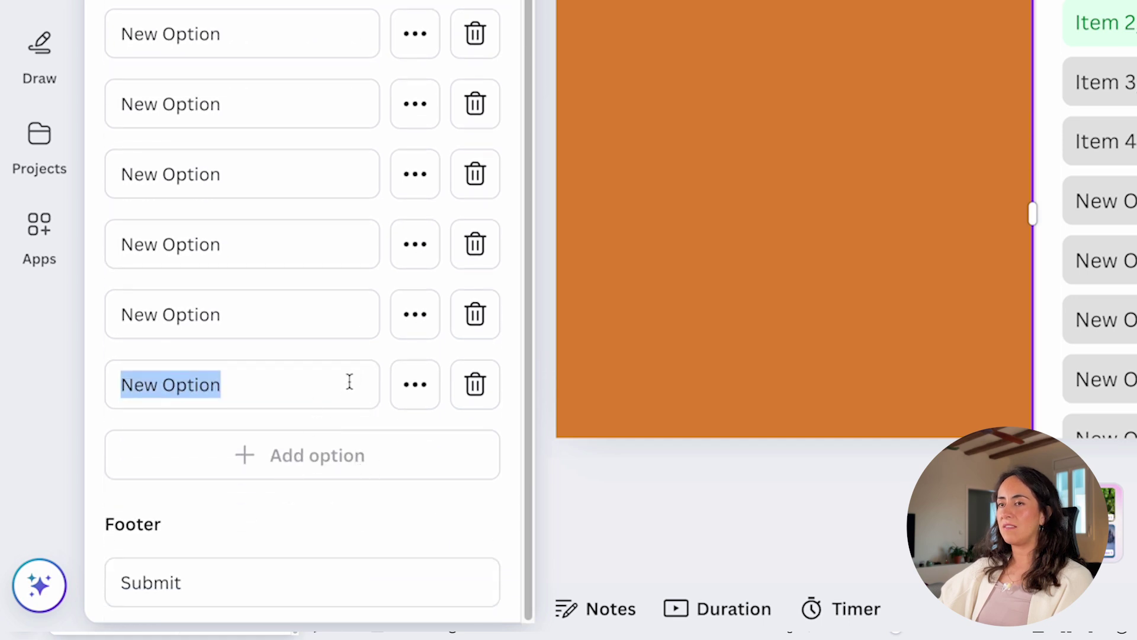
pyautogui.click(323, 515)
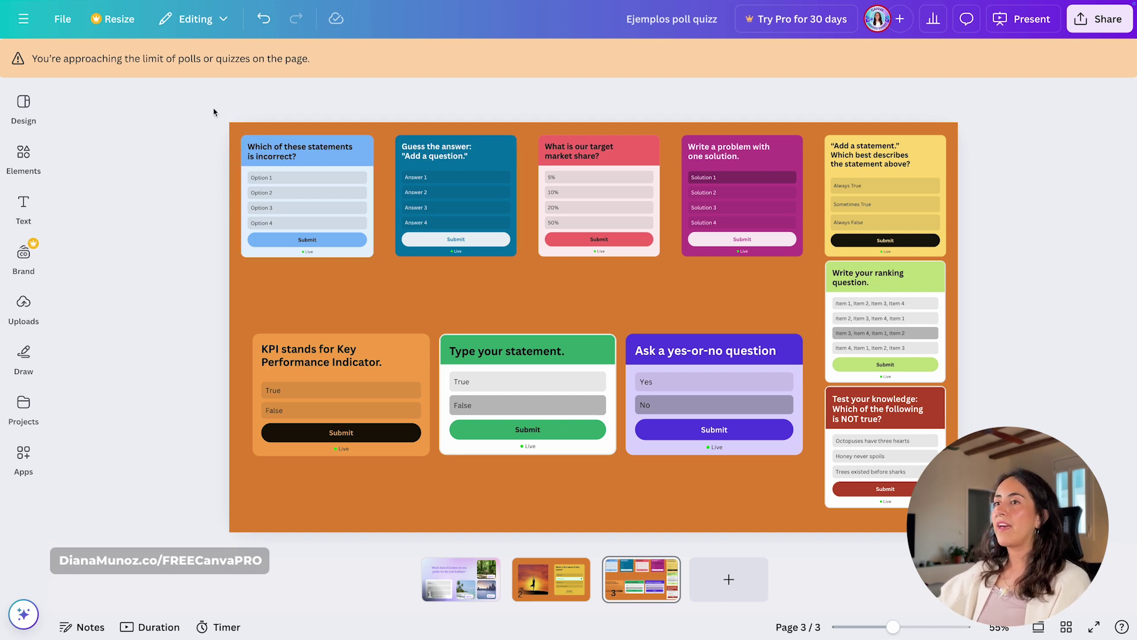
# Add a blank fourth page to the design and show all poll templates in the elements
pyautogui.moveTo(214, 109)
pyautogui.mouseDown()
pyautogui.moveTo(850, 406)
pyautogui.moveTo(928, 497)
pyautogui.mouseUp()
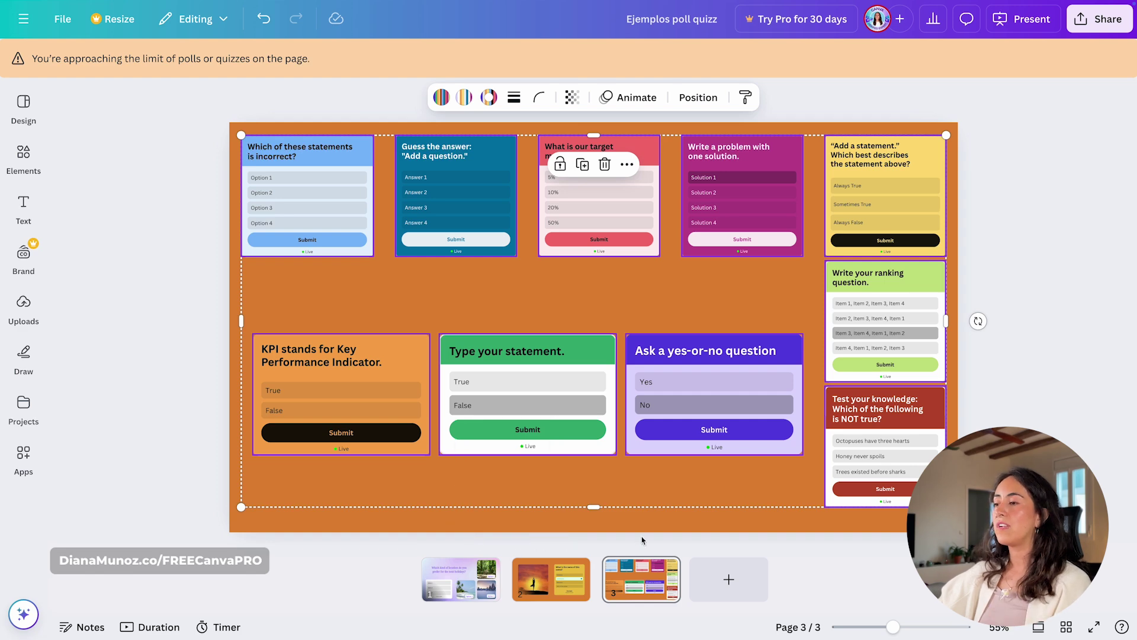
pyautogui.click(756, 546)
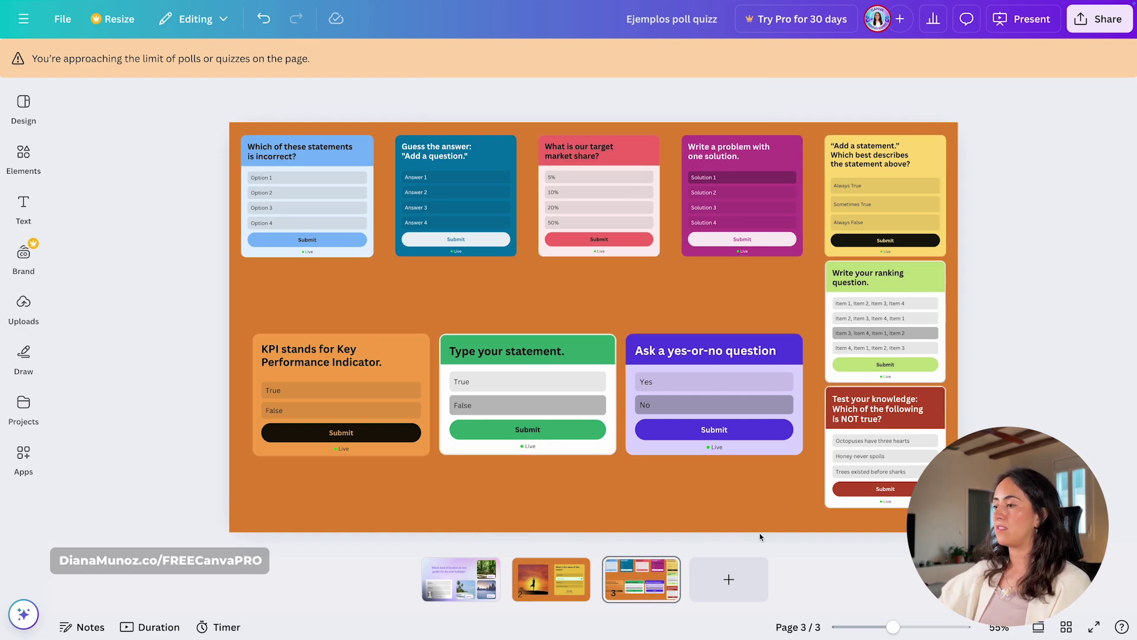
pyautogui.click(729, 580)
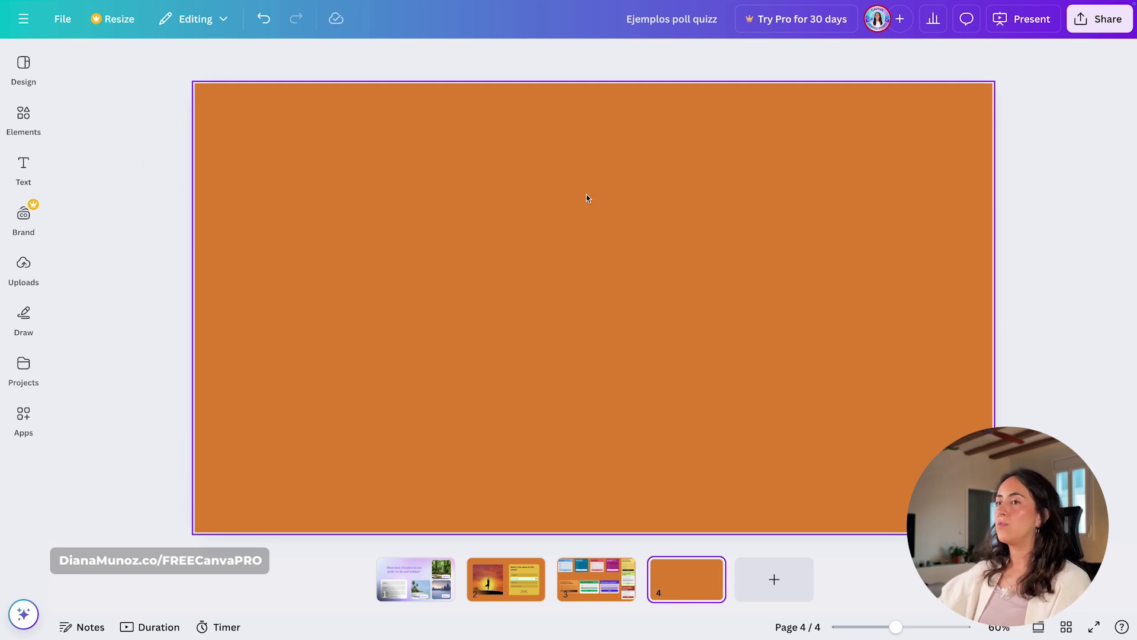
pyautogui.click(31, 123)
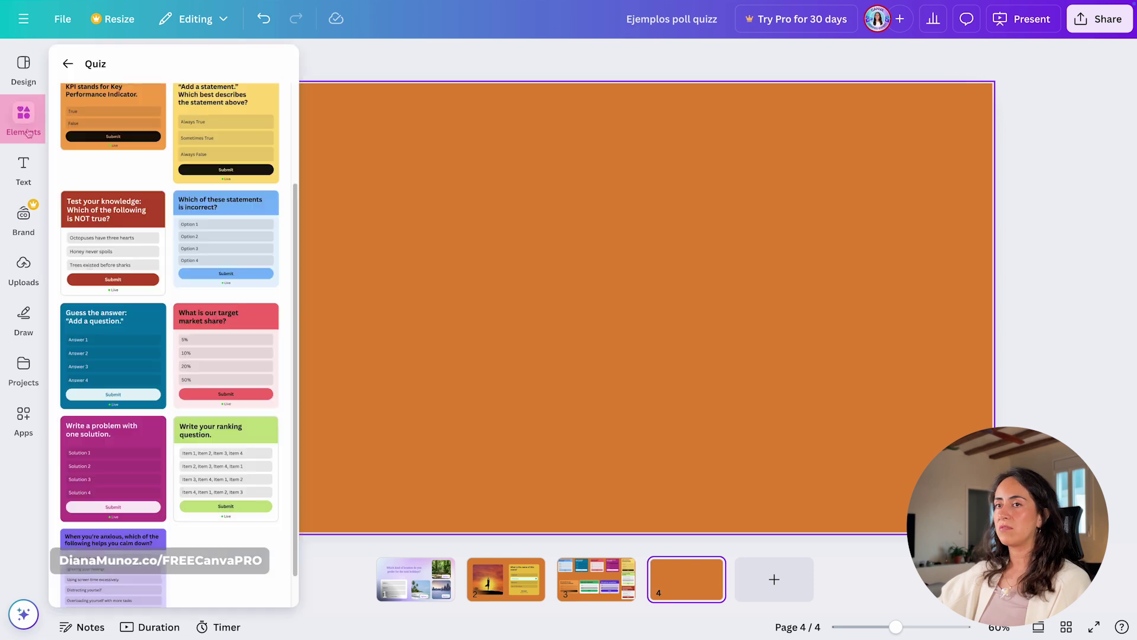
pyautogui.click(65, 58)
pyautogui.click(264, 231)
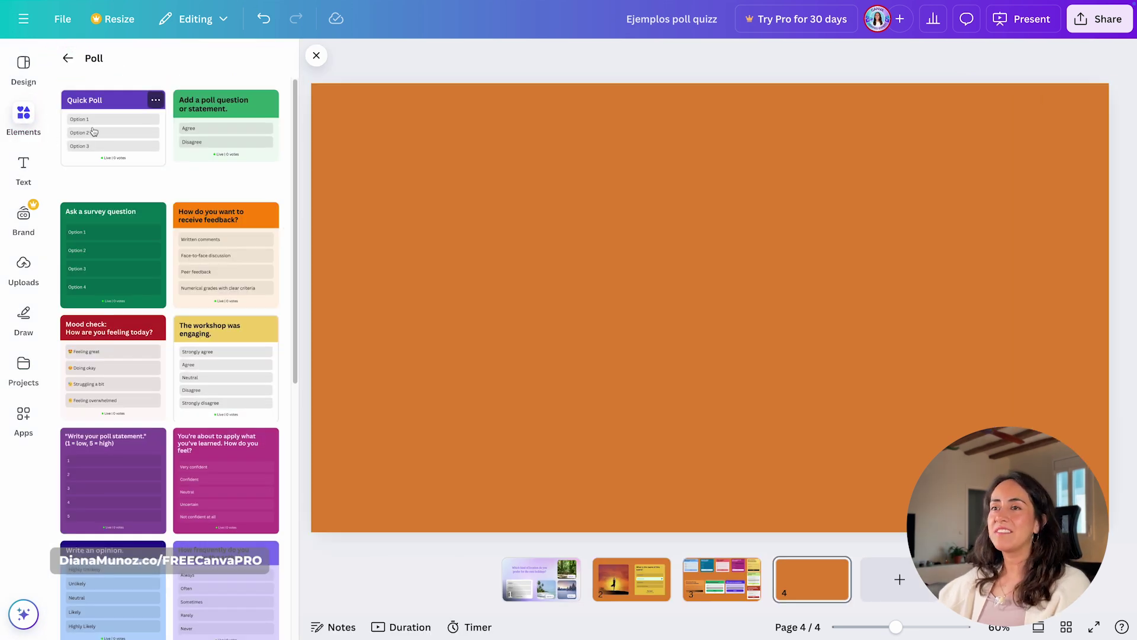
# Insert the Quick Poll, Agree/Disagree, survey question, feedback, Mood check and workshop polls on page 4
pyautogui.click(93, 131)
pyautogui.click(208, 135)
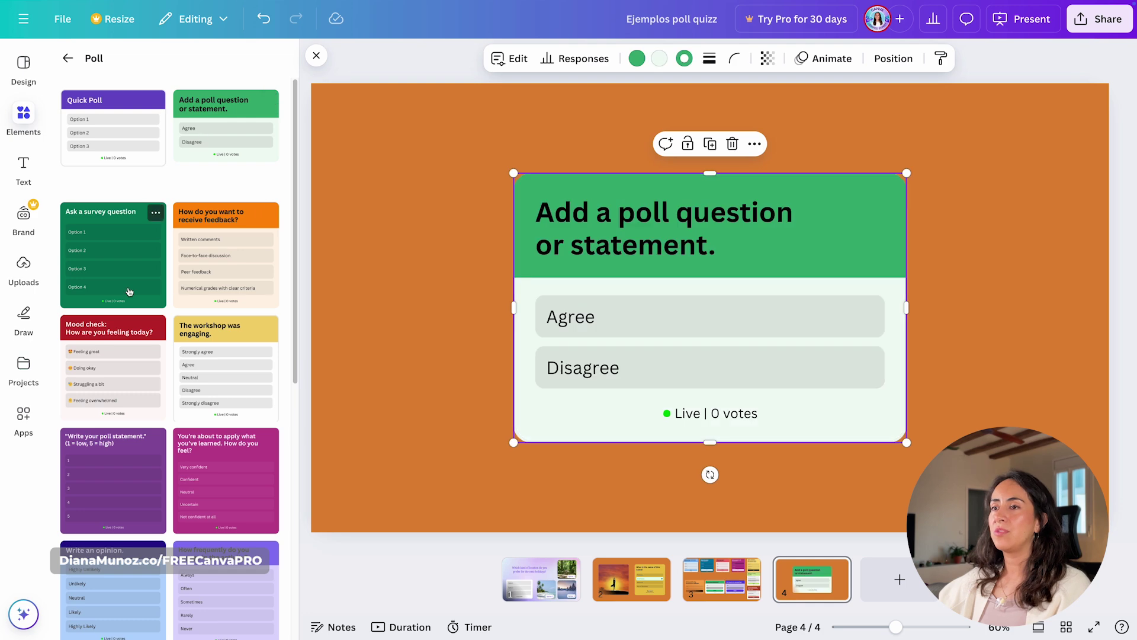
pyautogui.click(112, 260)
pyautogui.click(221, 279)
pyautogui.click(110, 379)
pyautogui.click(217, 386)
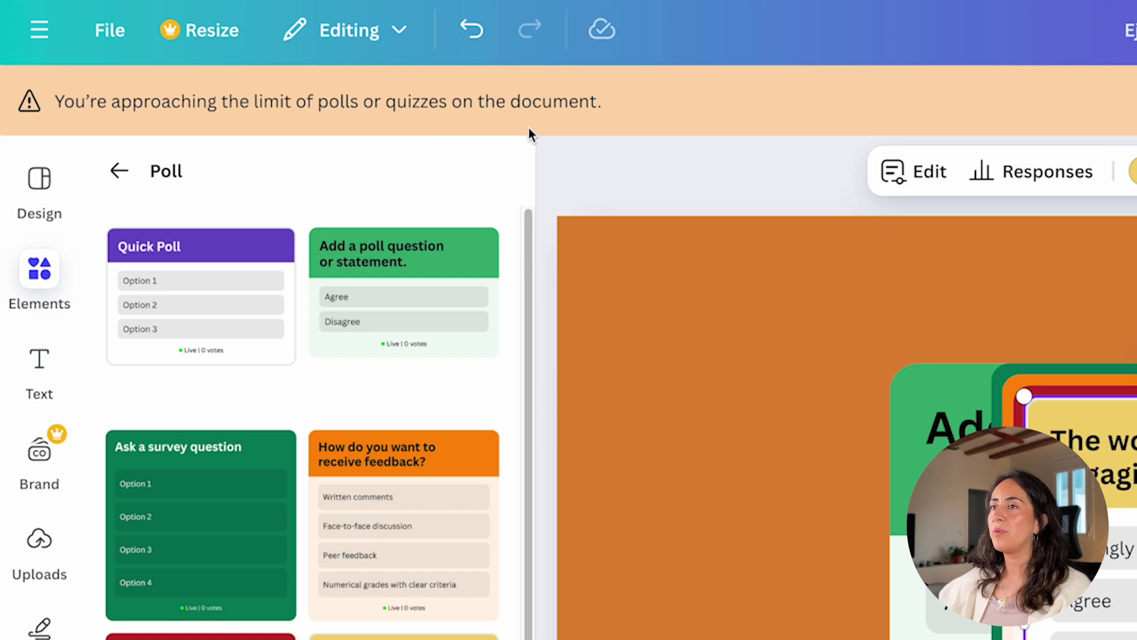
# Insert the "Write your poll statement" and "You're about to apply what you've learned" polls on page 4
pyautogui.scroll(-6, 414, 495)
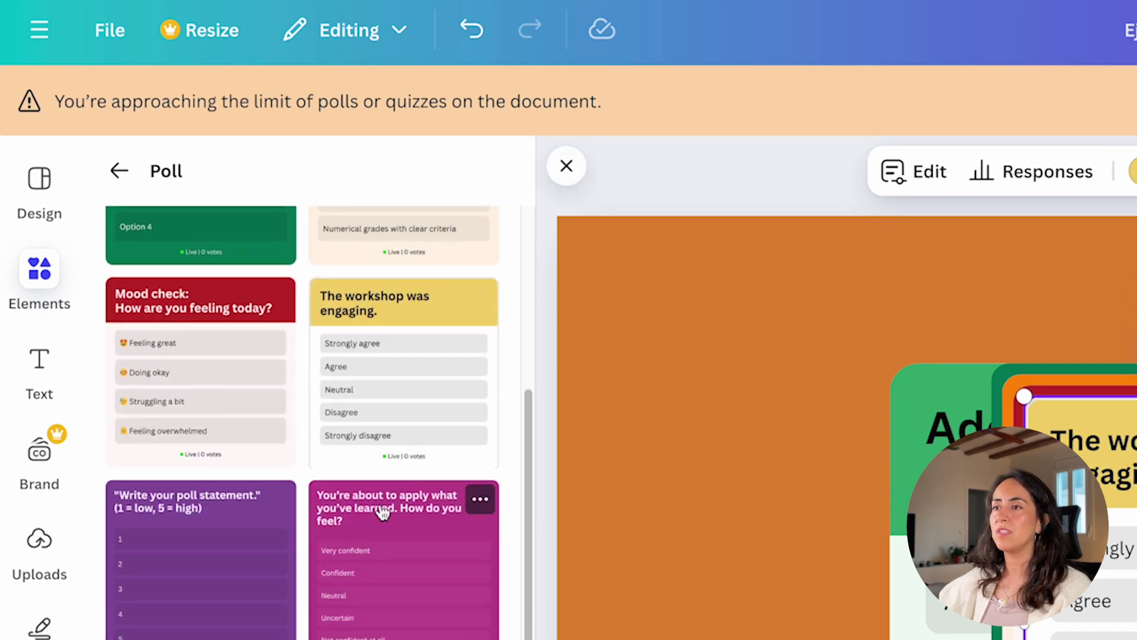
pyautogui.click(254, 563)
pyautogui.click(404, 613)
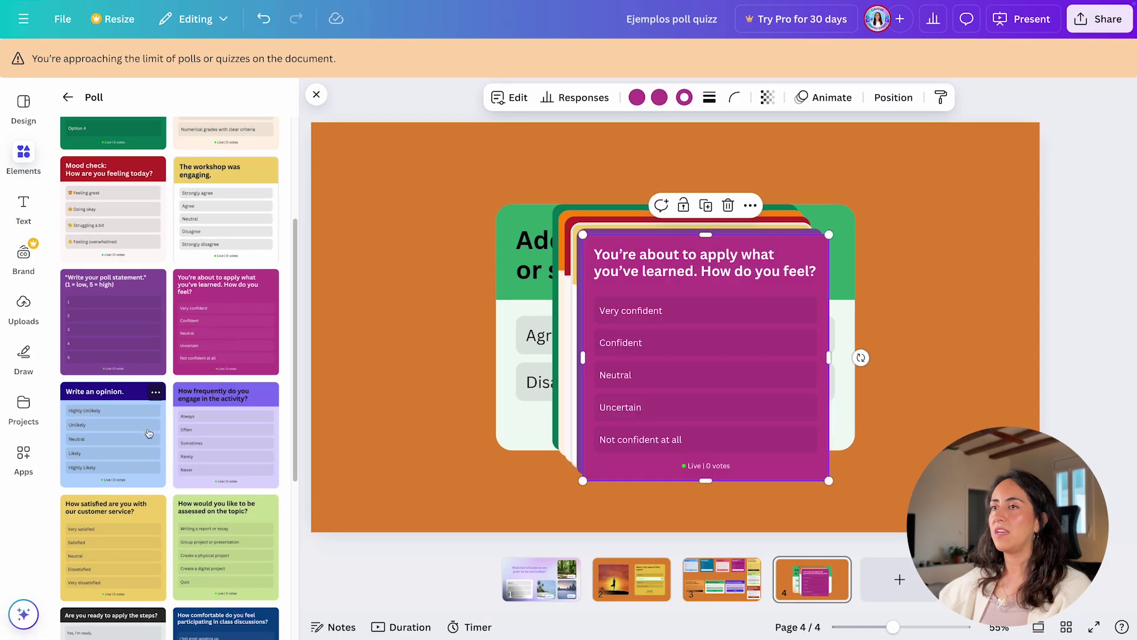
# Try adding the opinion, activity frequency and customer service polls to page 4 and delete all three again
pyautogui.click(148, 433)
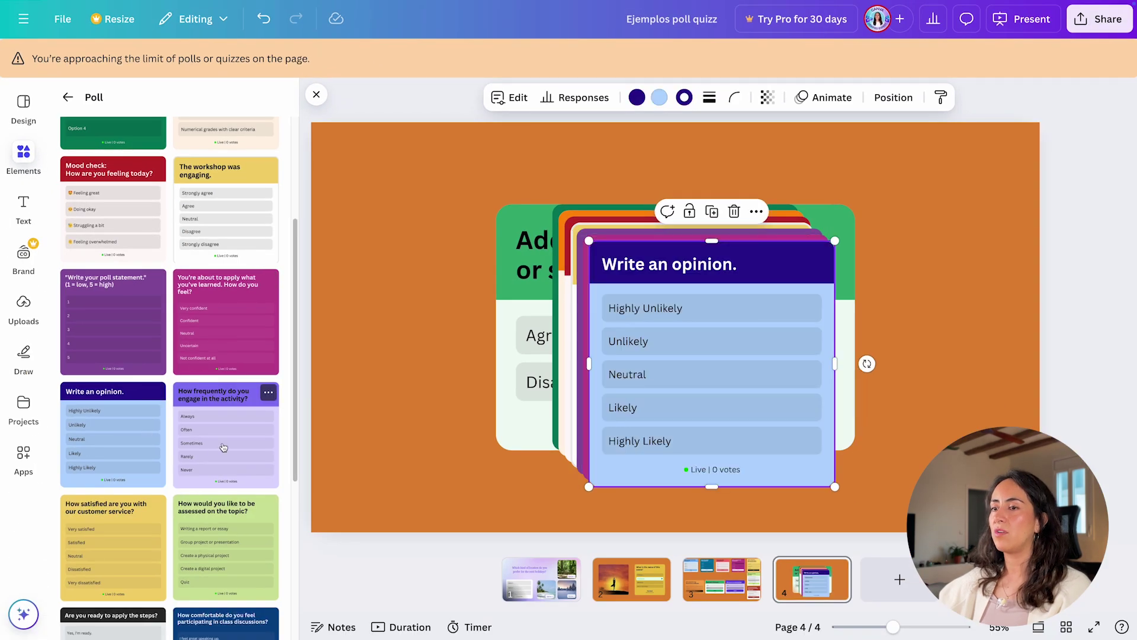
pyautogui.click(228, 444)
pyautogui.click(155, 503)
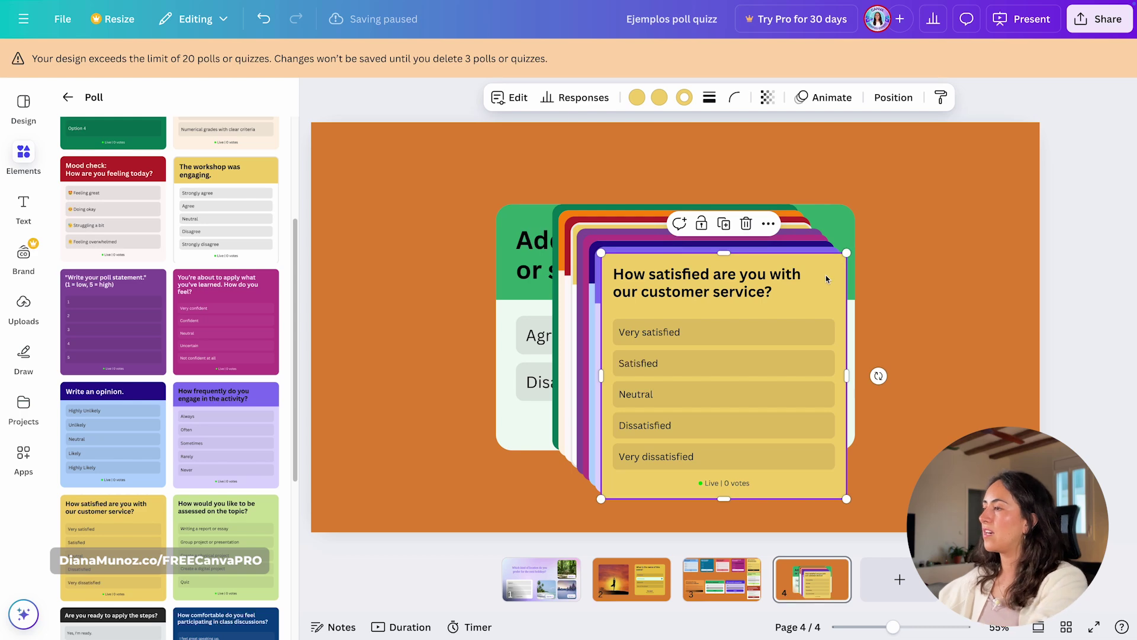
pyautogui.press('Delete')
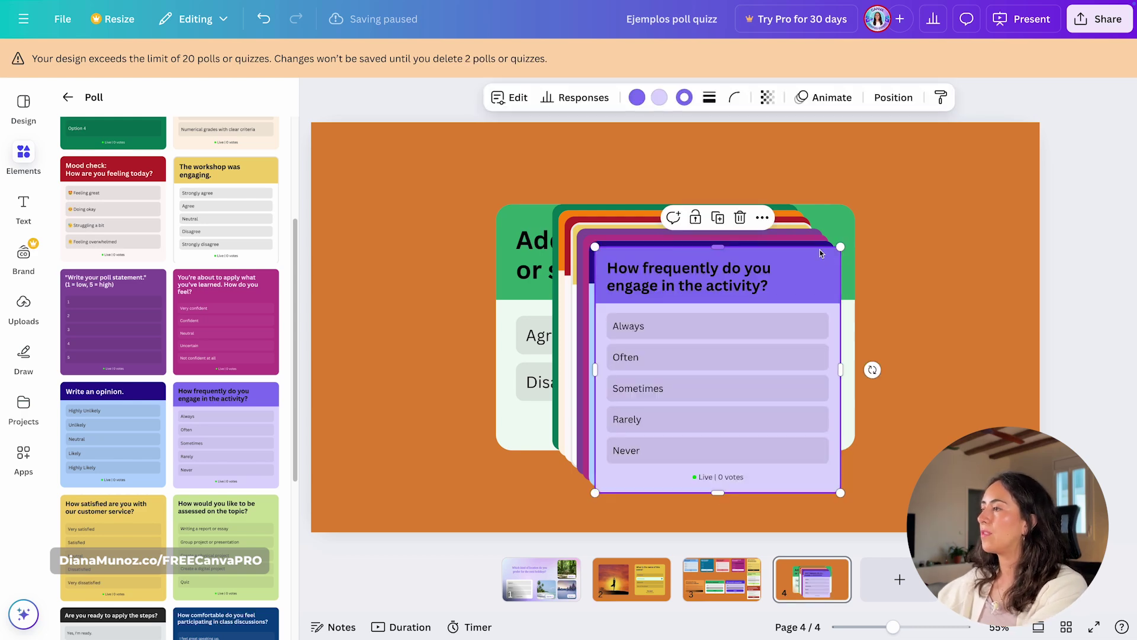
pyautogui.press('Delete')
pyautogui.press('Delete')
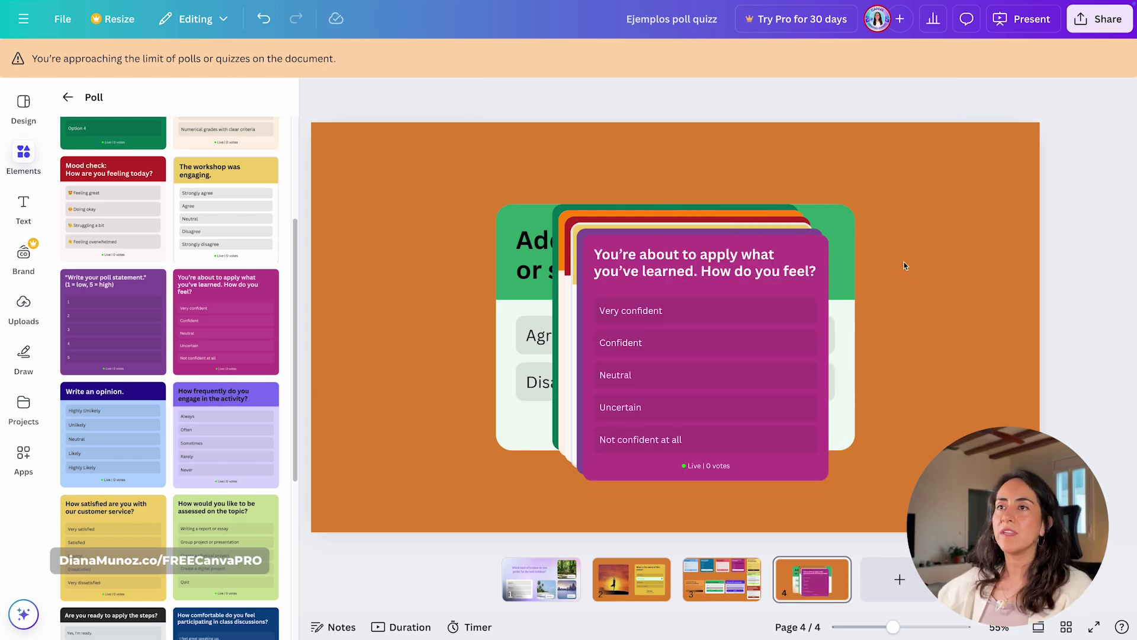